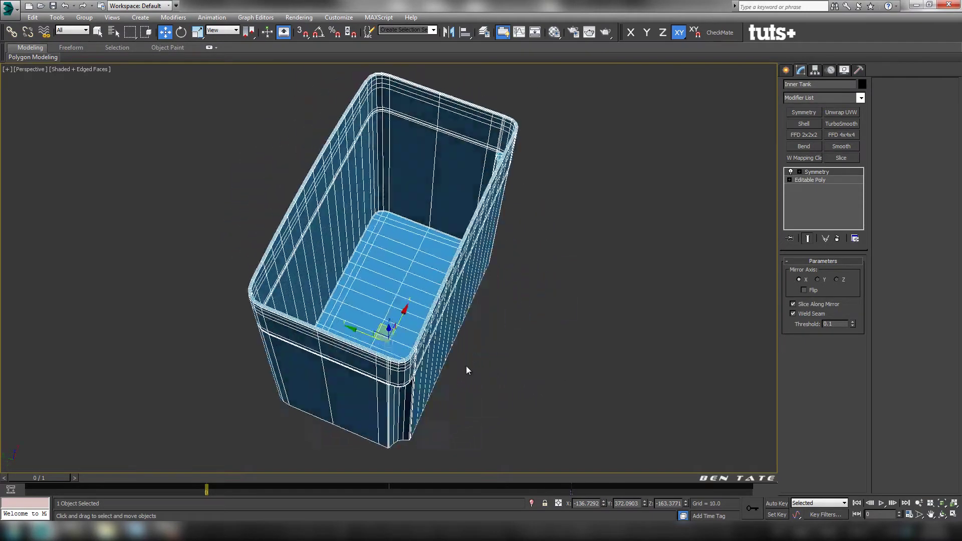
Examine the Inner Tank's interior and compare its floor with the 079_TassimoT65 reference photo in Windows Photo Viewer
{"action": "scroll", "coordinate": [394, 297], "scroll_direction": "up", "scroll_amount": 3}
{"action": "middle_click_drag", "start_coordinate": [394, 297], "coordinate": [406, 310]}
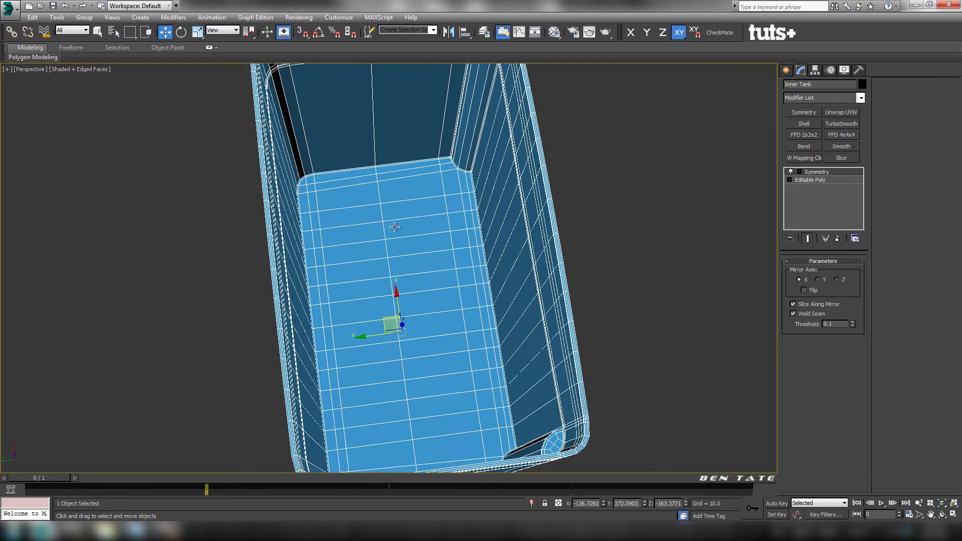
{"action": "middle_click_drag", "start_coordinate": [399, 379], "coordinate": [490, 379], "text": "alt"}
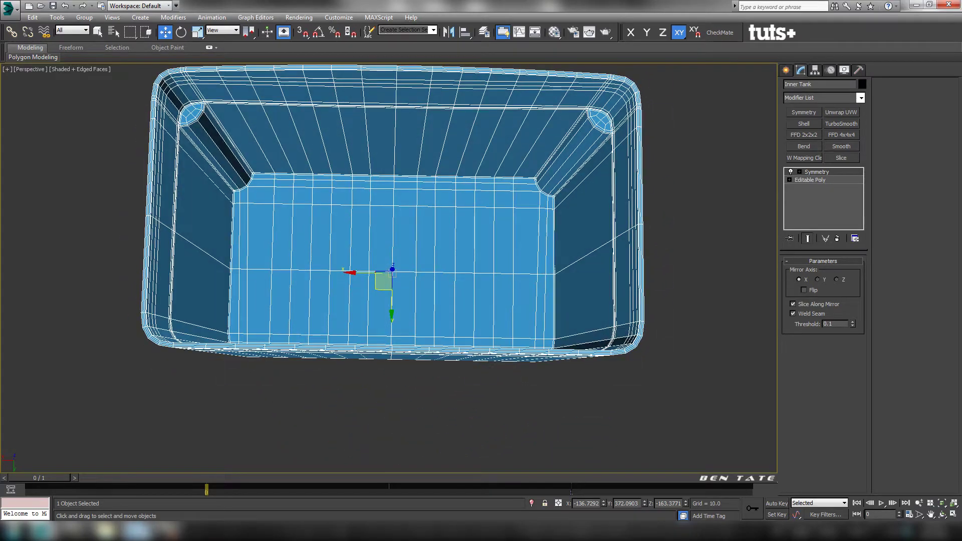
{"action": "mouse_move", "coordinate": [138, 531]}
{"action": "left_click", "coordinate": [193, 478]}
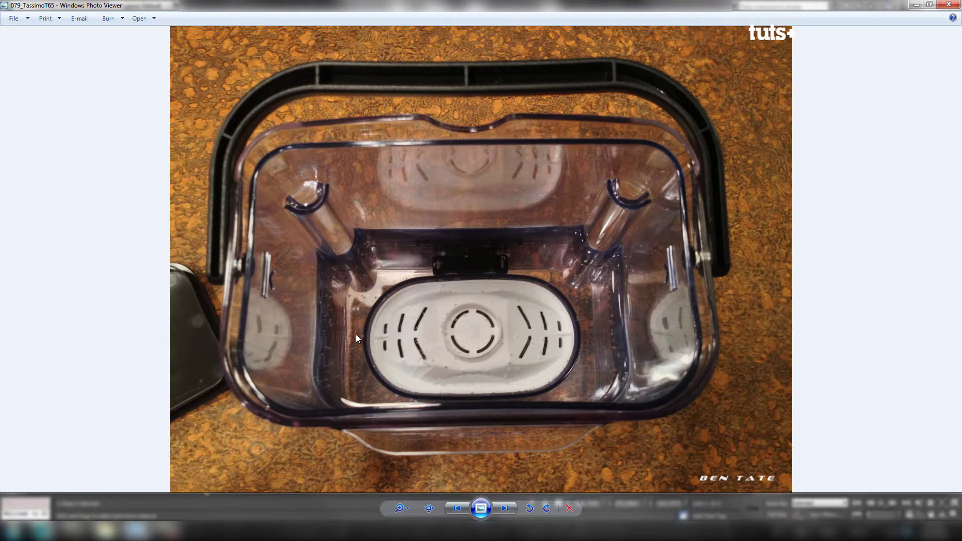
{"action": "mouse_move", "coordinate": [105, 531]}
{"action": "left_click", "coordinate": [152, 481]}
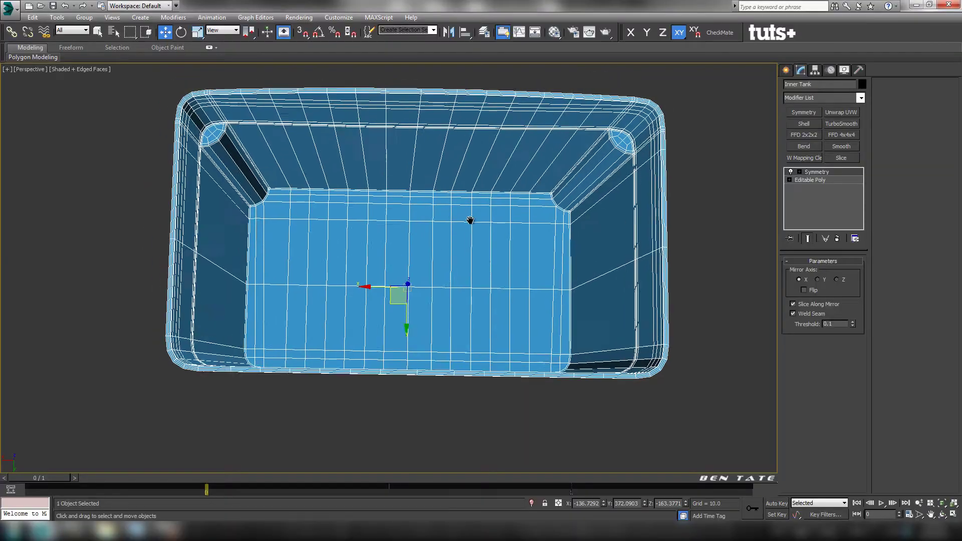
Show the tank in a maximized Top view with wireframe display
{"action": "middle_click_drag", "start_coordinate": [457, 270], "coordinate": [466, 238]}
{"action": "key", "text": "alt+w"}
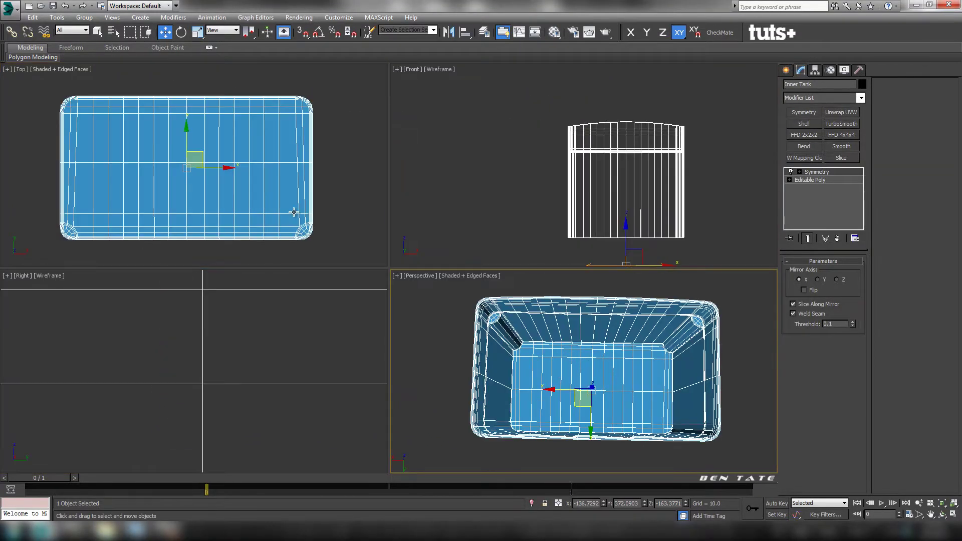
{"action": "middle_click", "coordinate": [305, 213]}
{"action": "key", "text": "alt+w"}
{"action": "middle_click_drag", "start_coordinate": [321, 216], "coordinate": [352, 226]}
{"action": "scroll", "coordinate": [476, 228], "scroll_direction": "up", "scroll_amount": 3}
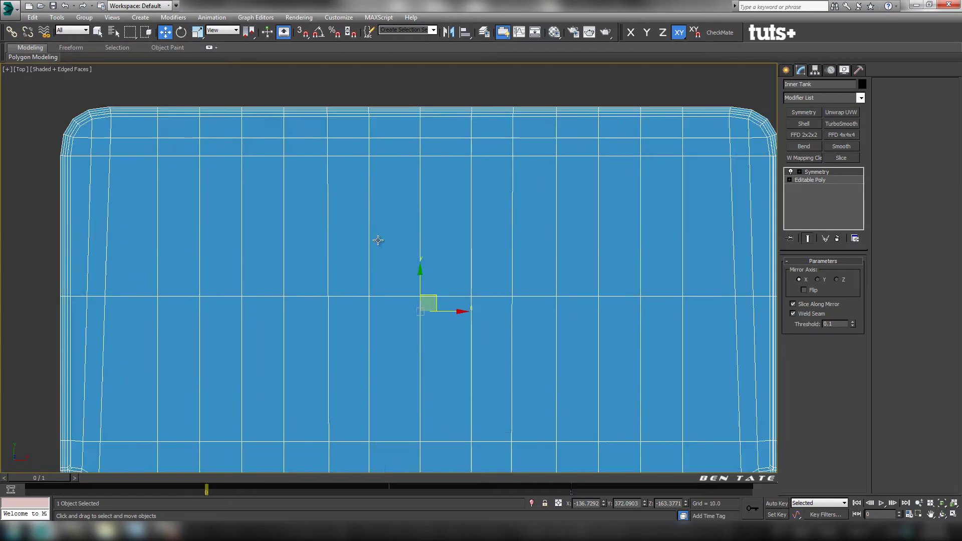
{"action": "scroll", "coordinate": [482, 230], "scroll_direction": "down", "scroll_amount": 2}
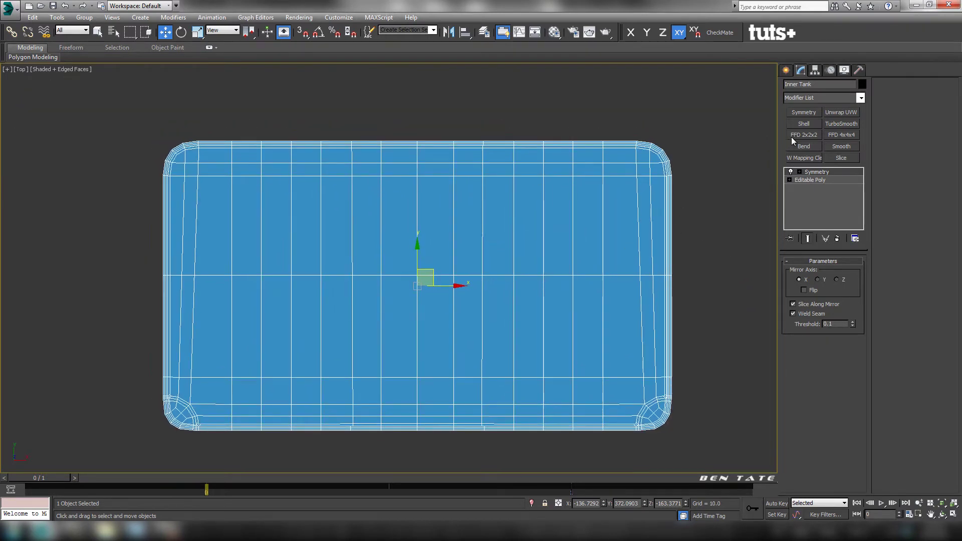
{"action": "key", "text": "F3"}
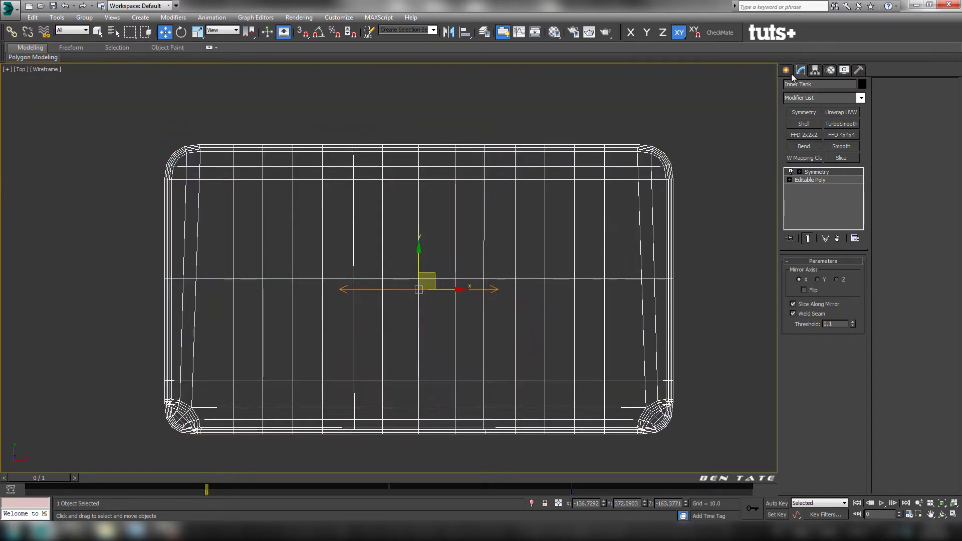
Draw a circle spline with a radius of about 82 from the centre of the tank floor
{"action": "left_click", "coordinate": [786, 70]}
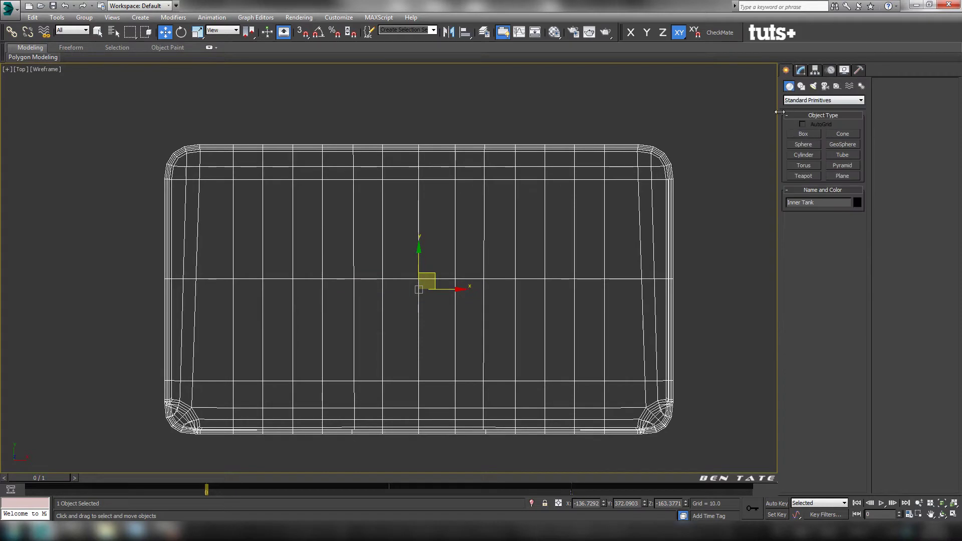
{"action": "left_click", "coordinate": [802, 87]}
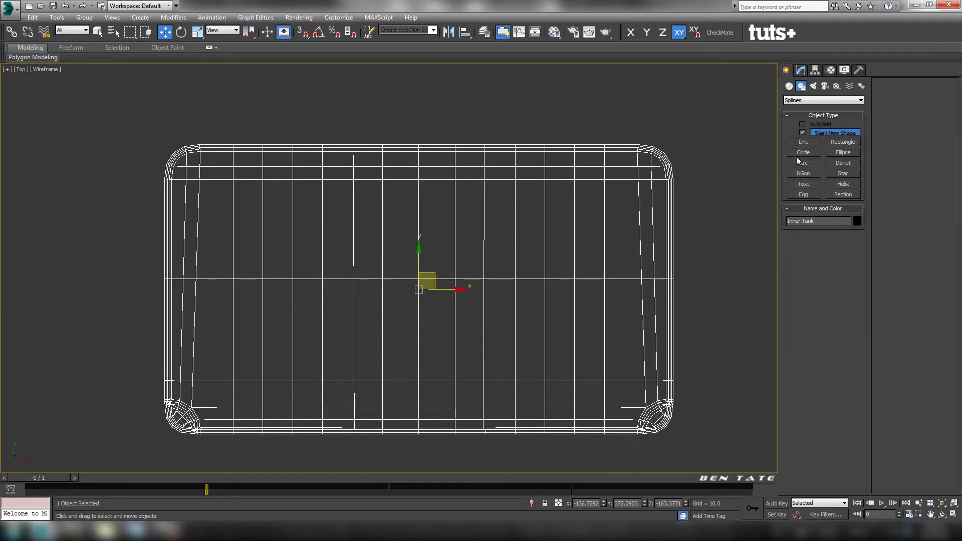
{"action": "left_click", "coordinate": [803, 153]}
{"action": "middle_click_drag", "start_coordinate": [390, 264], "coordinate": [394, 260]}
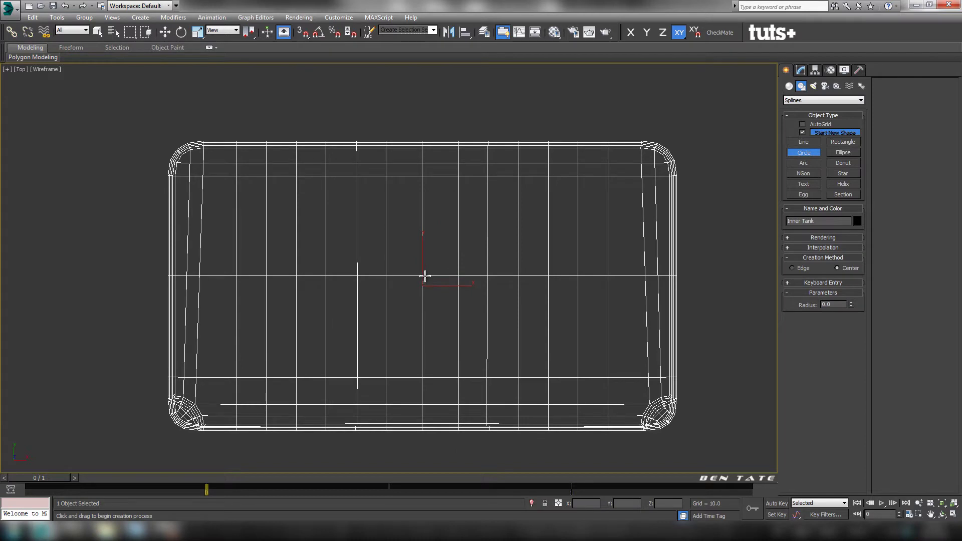
{"action": "left_click_drag", "start_coordinate": [422, 275], "coordinate": [429, 354]}
{"action": "middle_click_drag", "start_coordinate": [480, 272], "coordinate": [473, 290]}
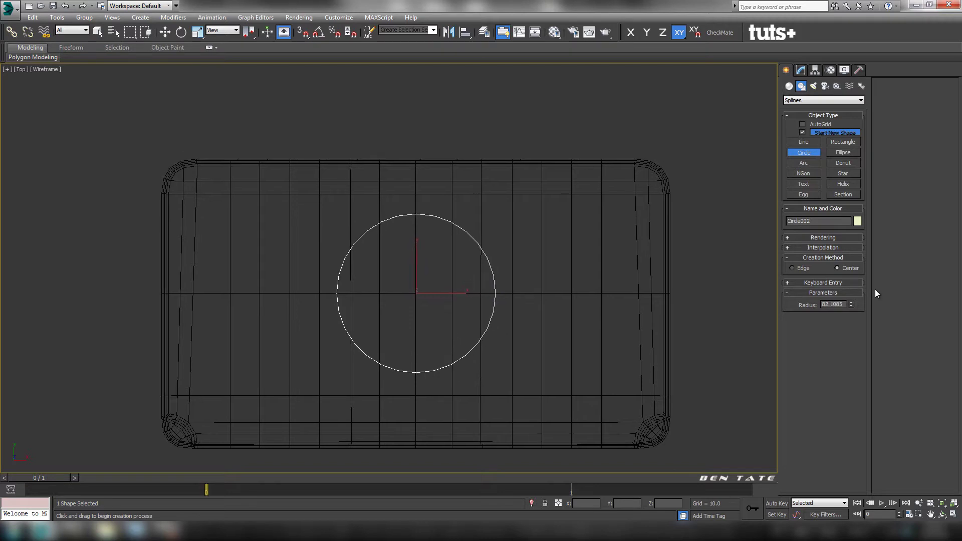
Set the circle's interpolation steps to 1 and return the view to shaded display
{"action": "left_click", "coordinate": [832, 248]}
{"action": "right_click", "coordinate": [847, 260]}
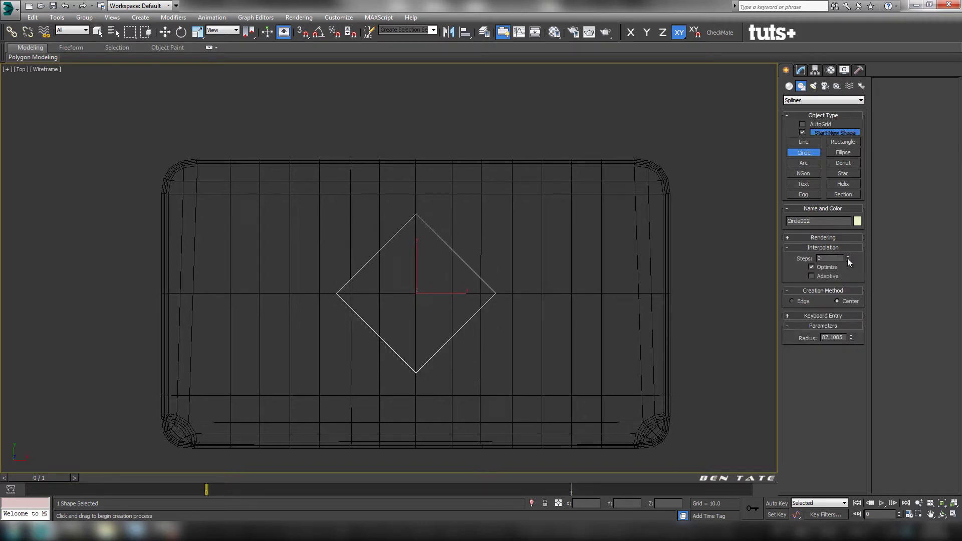
{"action": "left_click", "coordinate": [847, 257]}
{"action": "middle_click_drag", "start_coordinate": [532, 274], "coordinate": [549, 279]}
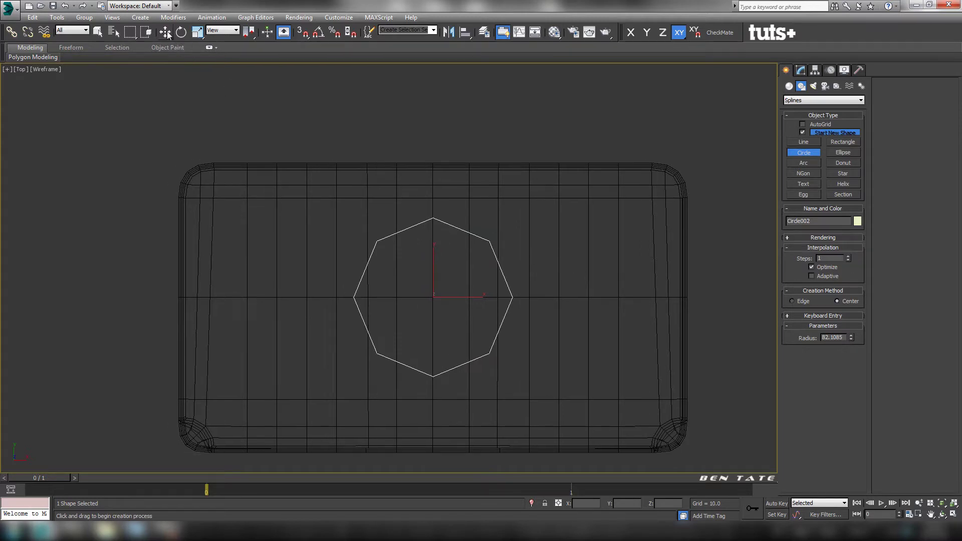
{"action": "key", "text": "F3"}
{"action": "middle_click_drag", "start_coordinate": [337, 234], "coordinate": [318, 215]}
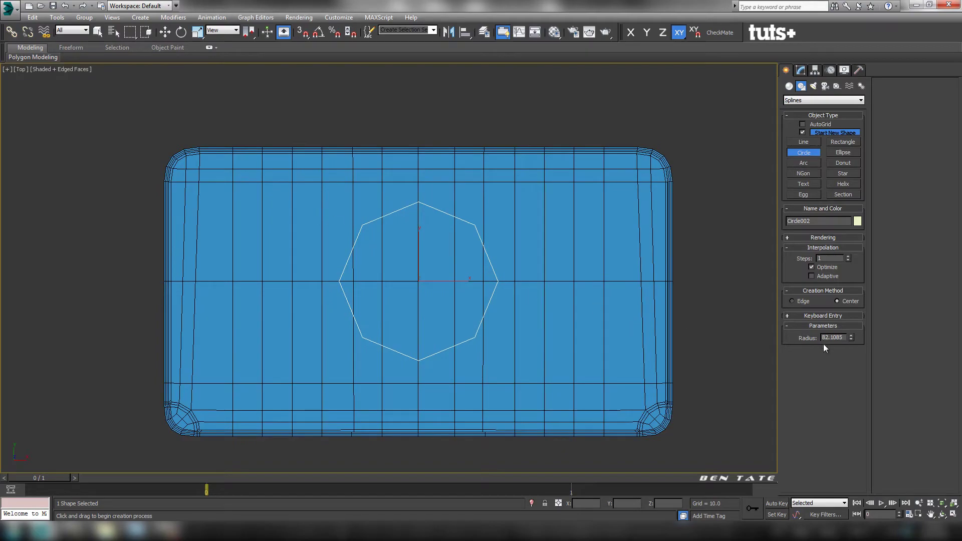
Examine the eight-sided circle's fit on the tank floor in the Perspective view, ending in the Top view
{"action": "middle_click_drag", "start_coordinate": [601, 324], "coordinate": [605, 314]}
{"action": "key", "text": "alt+w"}
{"action": "middle_click", "coordinate": [646, 387]}
{"action": "key", "text": "alt+w"}
{"action": "mouse_move", "coordinate": [555, 362]}
{"action": "middle_mouse_down", "text": "alt"}
{"action": "mouse_move", "coordinate": [620, 351]}
{"action": "mouse_move", "coordinate": [627, 340]}
{"action": "mouse_move", "coordinate": [644, 369]}
{"action": "mouse_move", "coordinate": [639, 355]}
{"action": "mouse_move", "coordinate": [575, 320]}
{"action": "mouse_move", "coordinate": [535, 365]}
{"action": "mouse_move", "coordinate": [563, 346]}
{"action": "mouse_move", "coordinate": [593, 295]}
{"action": "mouse_move", "coordinate": [580, 314]}
{"action": "mouse_move", "coordinate": [595, 296]}
{"action": "mouse_move", "coordinate": [587, 308]}
{"action": "middle_mouse_up", "text": "alt"}
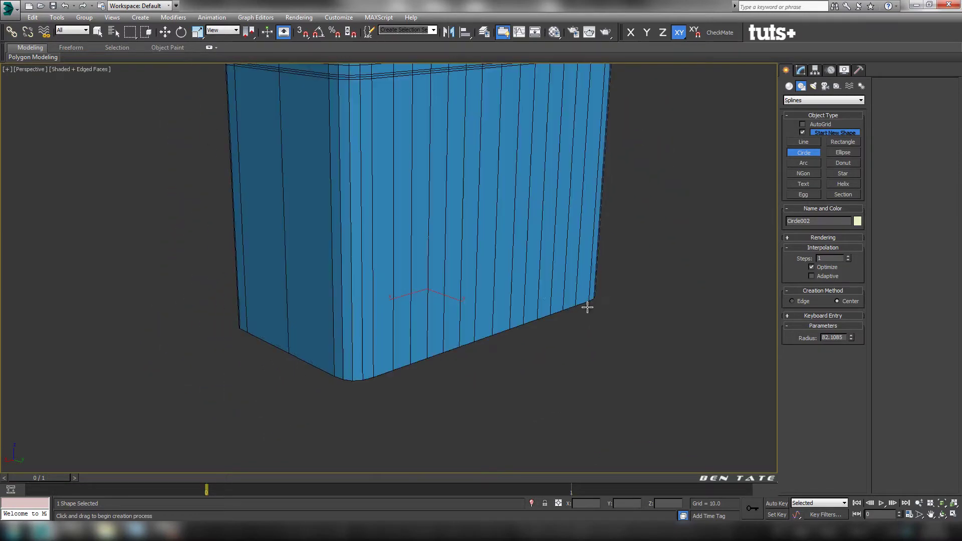
{"action": "middle_click_drag", "start_coordinate": [522, 299], "coordinate": [506, 338], "text": "alt"}
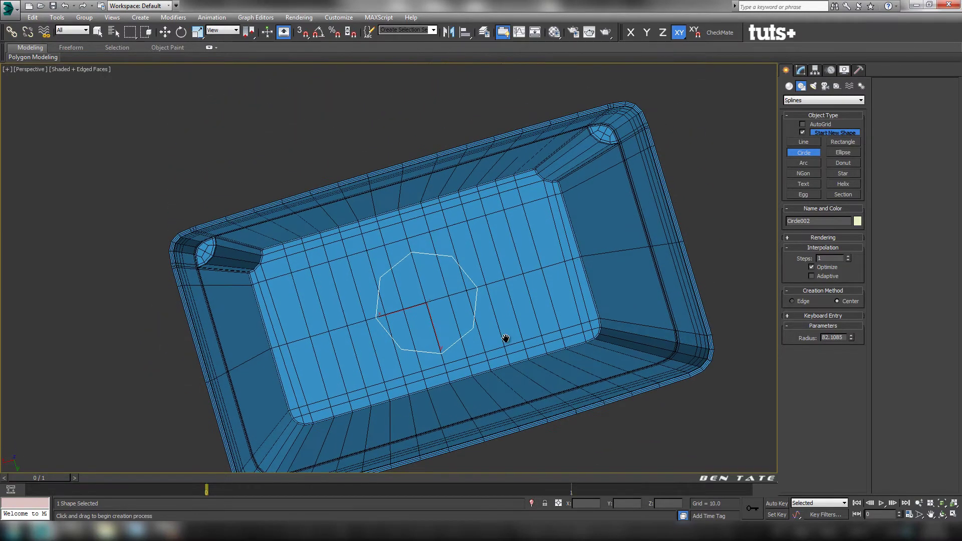
{"action": "key", "text": "alt+w"}
{"action": "key", "text": "alt+w"}
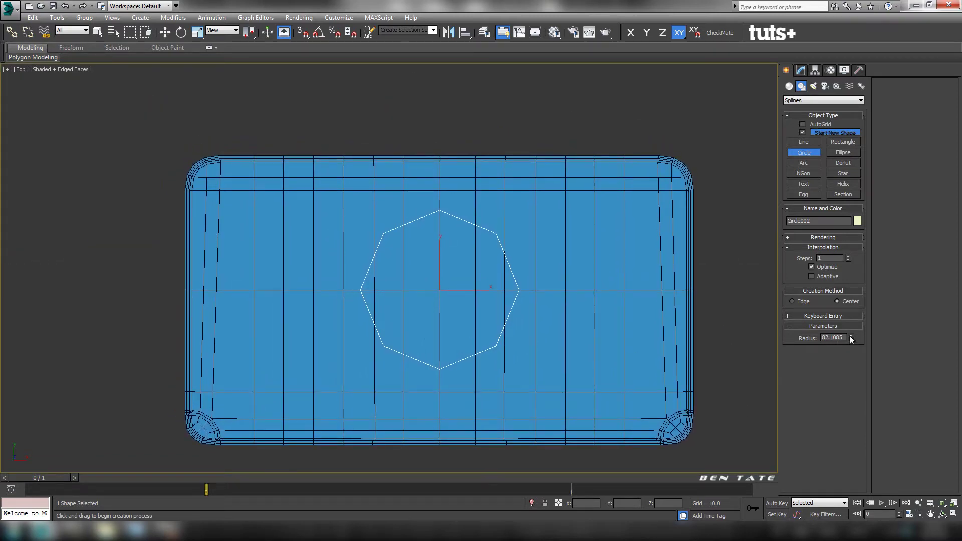
Set the circle's radius to 90
{"action": "left_click_drag", "start_coordinate": [851, 339], "coordinate": [849, 339]}
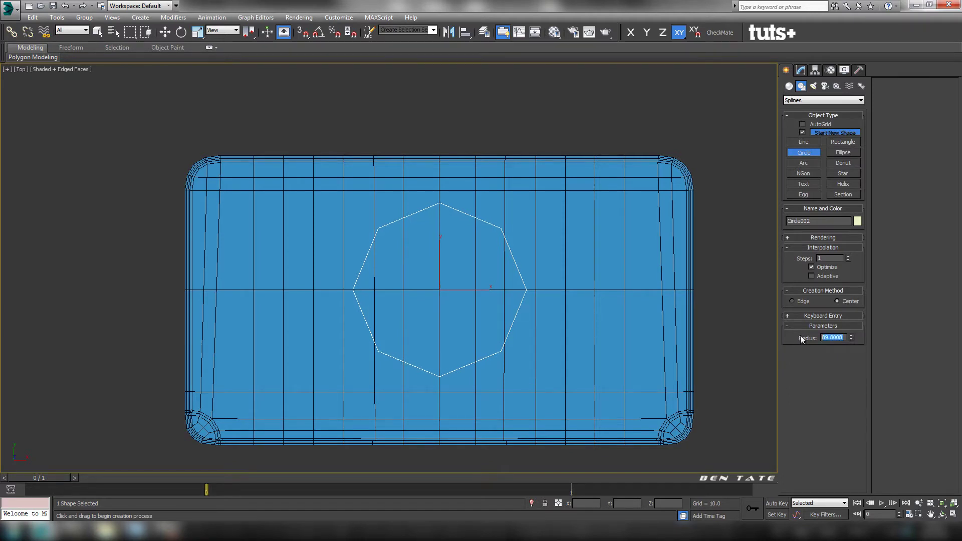
{"action": "type", "text": "90"}
{"action": "key", "text": "Return"}
{"action": "middle_click_drag", "start_coordinate": [536, 279], "coordinate": [501, 270]}
Clone the circle as a single Copy, shifted about 100 units along negative X from the centre circle
{"action": "key", "text": "w"}
{"action": "scroll", "coordinate": [337, 226], "scroll_direction": "up", "scroll_amount": 2}
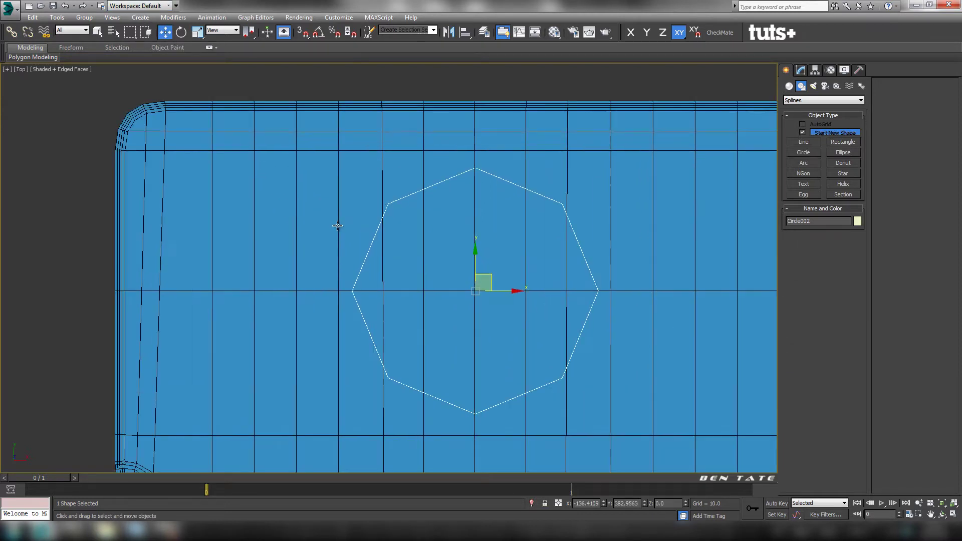
{"action": "middle_click_drag", "start_coordinate": [351, 239], "coordinate": [275, 189]}
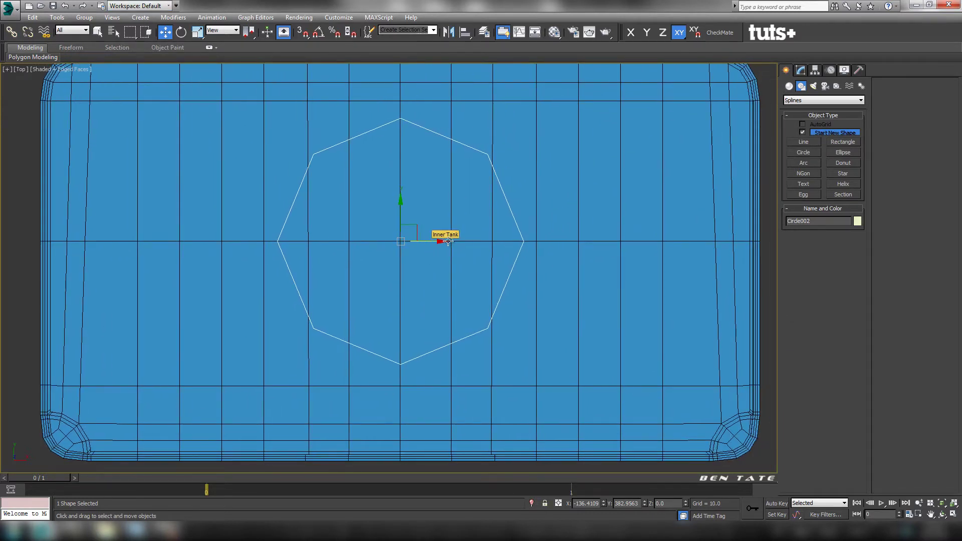
{"action": "middle_click_drag", "start_coordinate": [448, 241], "coordinate": [446, 265]}
{"action": "mouse_move", "coordinate": [446, 266]}
{"action": "left_mouse_down", "text": "shift"}
{"action": "mouse_move", "coordinate": [350, 268]}
{"action": "mouse_move", "coordinate": [326, 279]}
{"action": "mouse_move", "coordinate": [301, 269]}
{"action": "left_mouse_up", "text": "shift"}
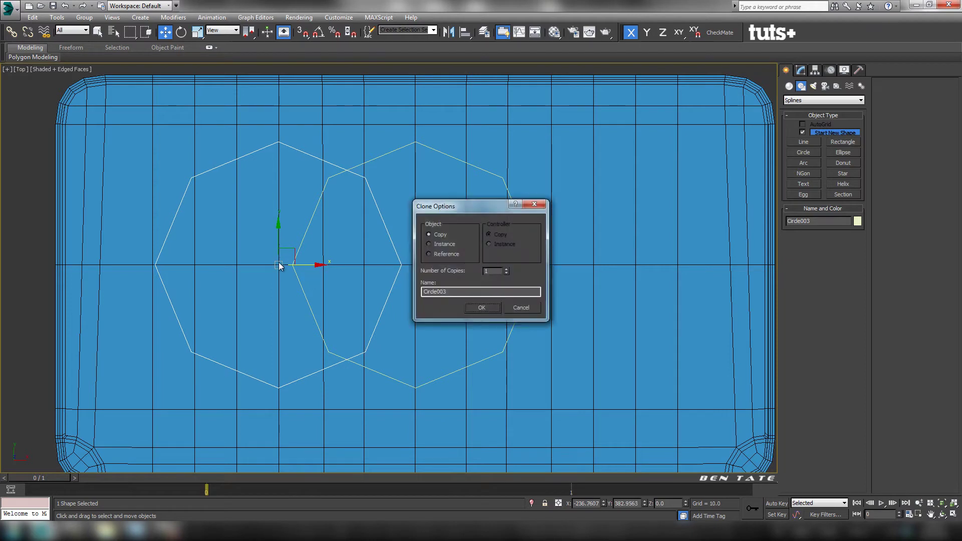
{"action": "left_click", "coordinate": [481, 310]}
{"action": "mouse_move", "coordinate": [391, 276]}
{"action": "middle_mouse_down"}
{"action": "mouse_move", "coordinate": [438, 272]}
{"action": "mouse_move", "coordinate": [424, 239]}
{"action": "mouse_move", "coordinate": [415, 286]}
{"action": "middle_mouse_up"}
{"action": "scroll", "coordinate": [424, 285], "scroll_direction": "down", "scroll_amount": 2}
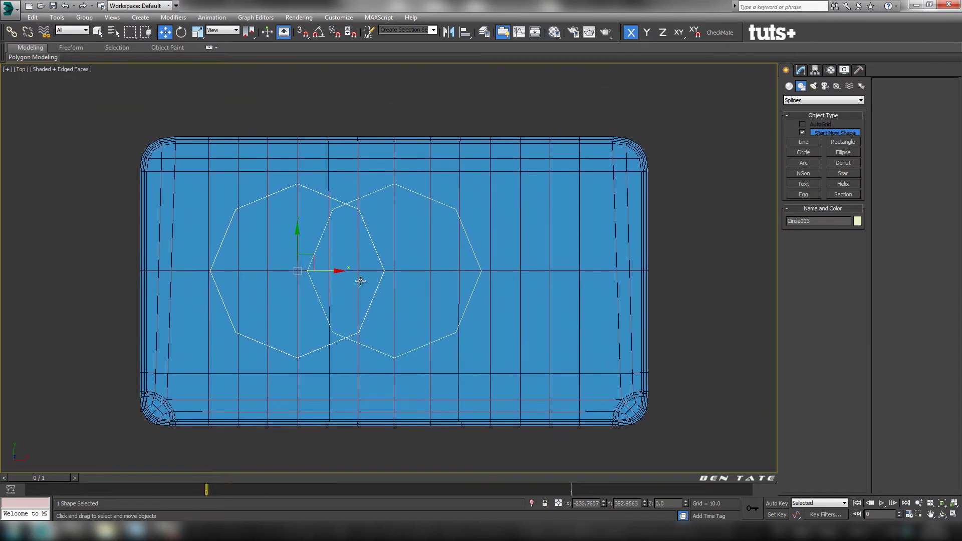
Clone another circle onto the opposite half of the tank floor and delete the original centre circle
{"action": "mouse_move", "coordinate": [326, 271]}
{"action": "left_mouse_down"}
{"action": "mouse_move", "coordinate": [480, 275]}
{"action": "mouse_move", "coordinate": [549, 290]}
{"action": "left_mouse_up"}
{"action": "left_click", "coordinate": [473, 306]}
{"action": "mouse_move", "coordinate": [469, 293]}
{"action": "middle_mouse_down"}
{"action": "mouse_move", "coordinate": [437, 345]}
{"action": "mouse_move", "coordinate": [446, 277]}
{"action": "mouse_move", "coordinate": [452, 308]}
{"action": "middle_mouse_up"}
{"action": "left_click", "coordinate": [400, 208]}
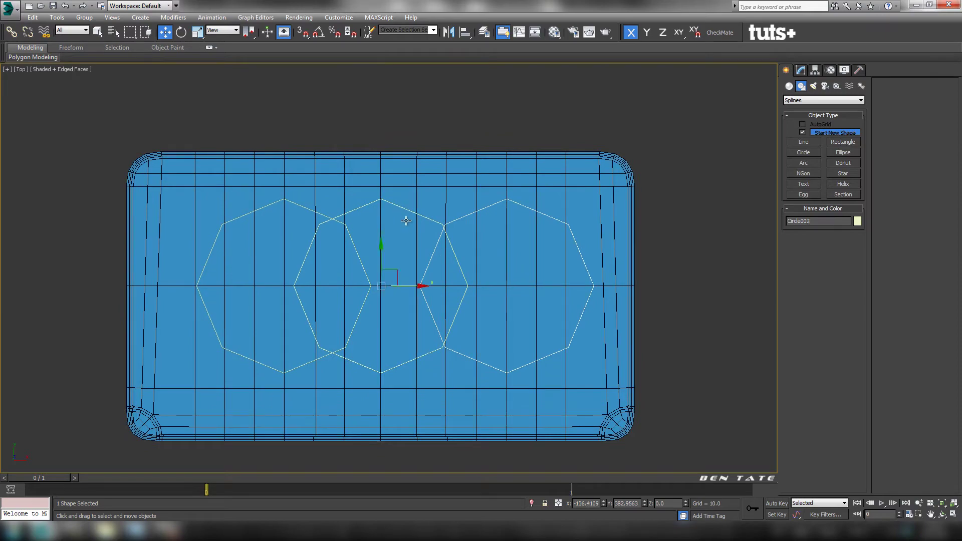
{"action": "key", "text": "Delete"}
In the Perspective view, move the positive-X circle along X toward the tank's centre, to about X -40
{"action": "key", "text": "p"}
{"action": "key", "text": "z"}
{"action": "mouse_move", "coordinate": [545, 328]}
{"action": "middle_mouse_down"}
{"action": "mouse_move", "coordinate": [597, 350]}
{"action": "mouse_move", "coordinate": [561, 334]}
{"action": "middle_mouse_up"}
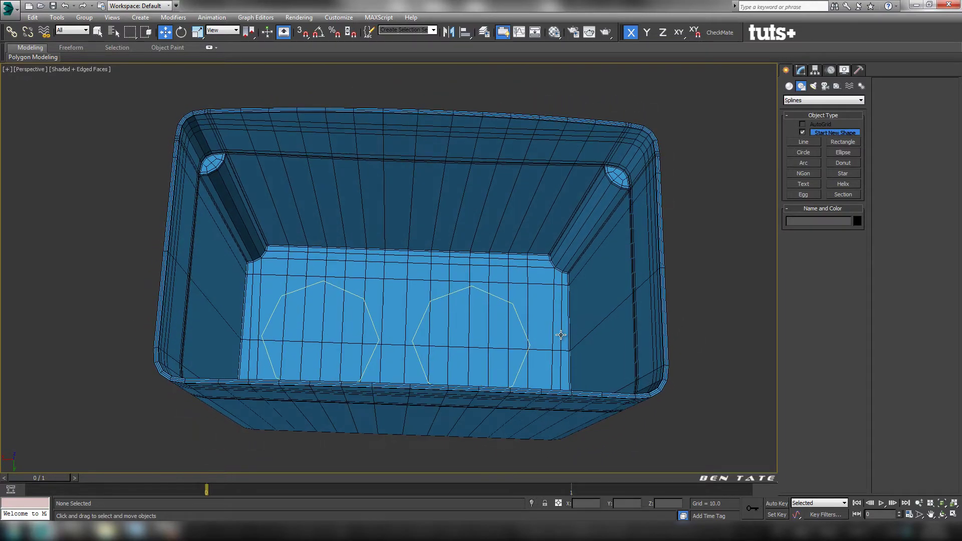
{"action": "left_click", "coordinate": [376, 333]}
{"action": "left_click_drag", "start_coordinate": [291, 339], "coordinate": [313, 341]}
In the maximized Top view, turn on 3D snapping with Vertex as the only snap type
{"action": "key", "text": "alt+w"}
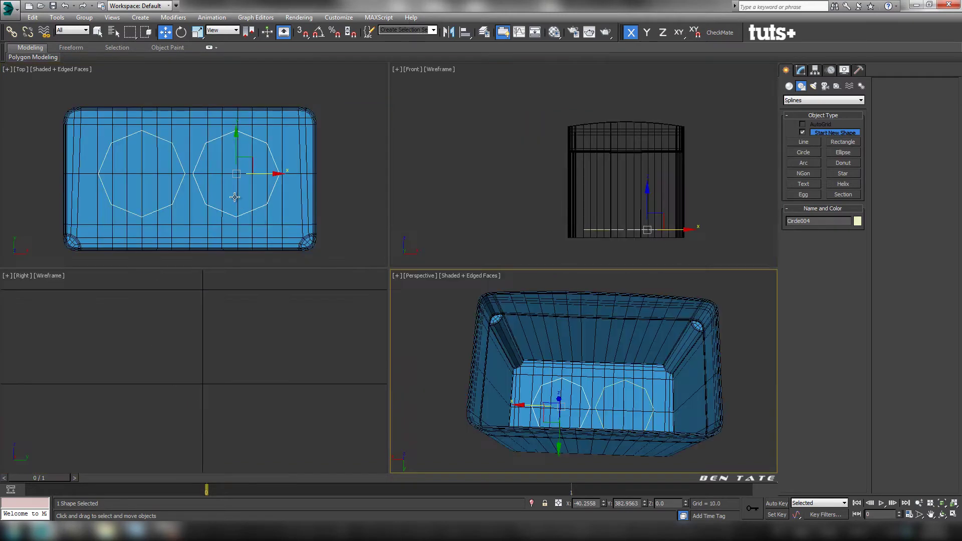
{"action": "middle_click", "coordinate": [284, 255]}
{"action": "key", "text": "alt+w"}
{"action": "middle_click_drag", "start_coordinate": [283, 255], "coordinate": [302, 266]}
{"action": "middle_click_drag", "start_coordinate": [404, 308], "coordinate": [465, 259]}
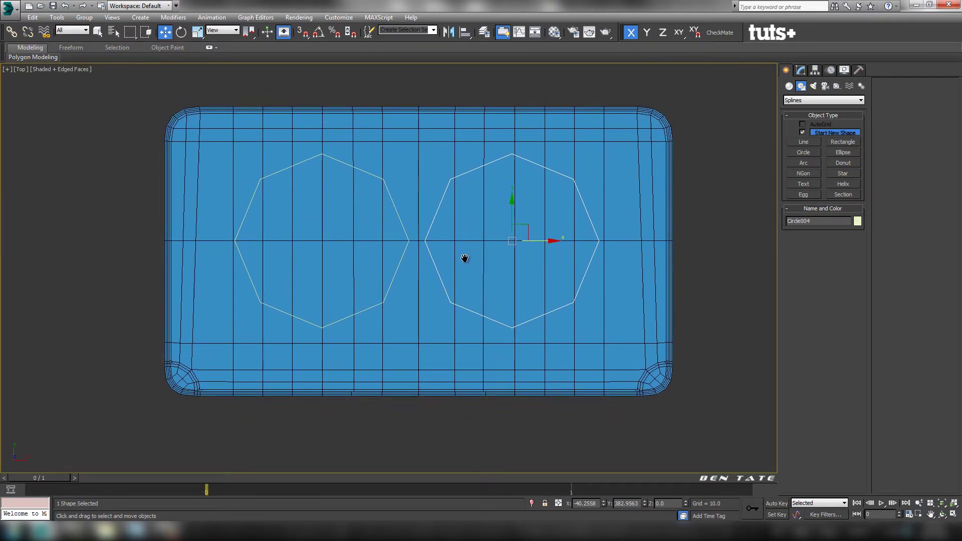
{"action": "middle_click_drag", "start_coordinate": [547, 285], "coordinate": [536, 299]}
{"action": "scroll", "coordinate": [500, 275], "scroll_direction": "up", "scroll_amount": 4}
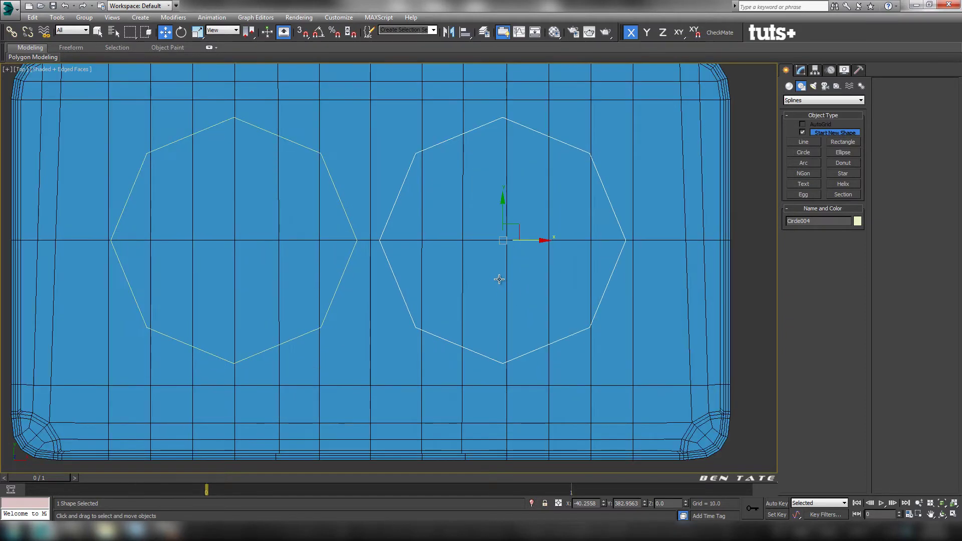
{"action": "left_click", "coordinate": [302, 33]}
{"action": "right_click", "coordinate": [301, 35]}
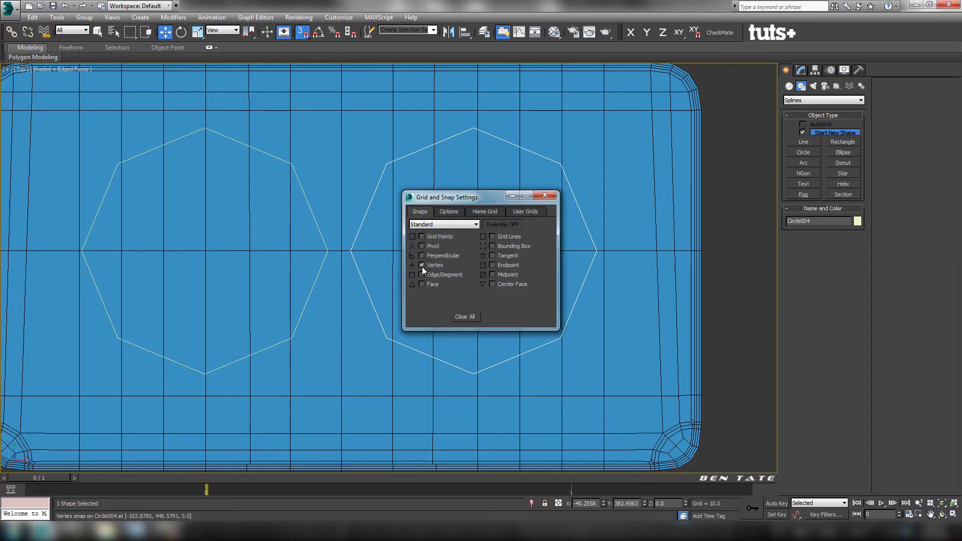
{"action": "left_click", "coordinate": [545, 195]}
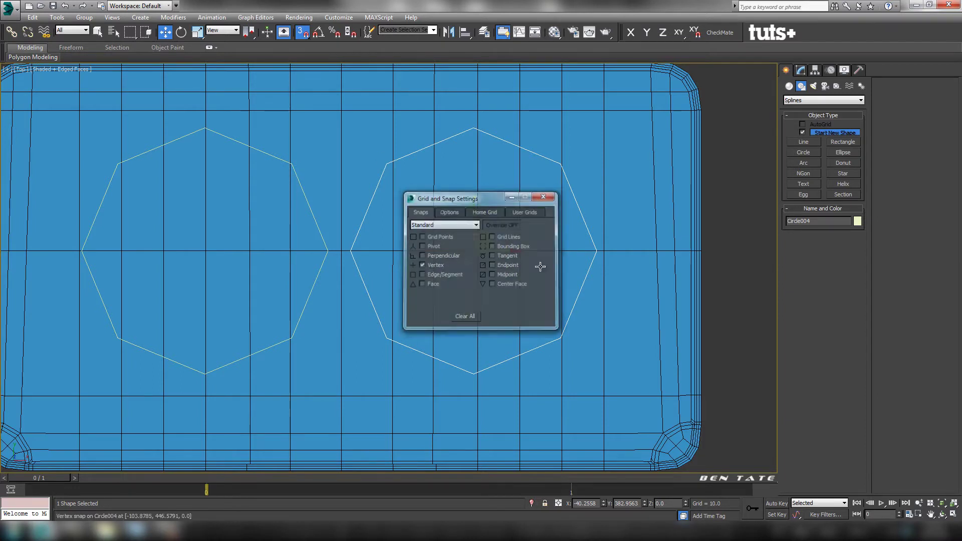
Snap the right circle's centre to the nearest vertex on the tank's horizontal middle edge
{"action": "middle_click_drag", "start_coordinate": [480, 227], "coordinate": [380, 131]}
{"action": "scroll", "coordinate": [417, 204], "scroll_direction": "up", "scroll_amount": 4}
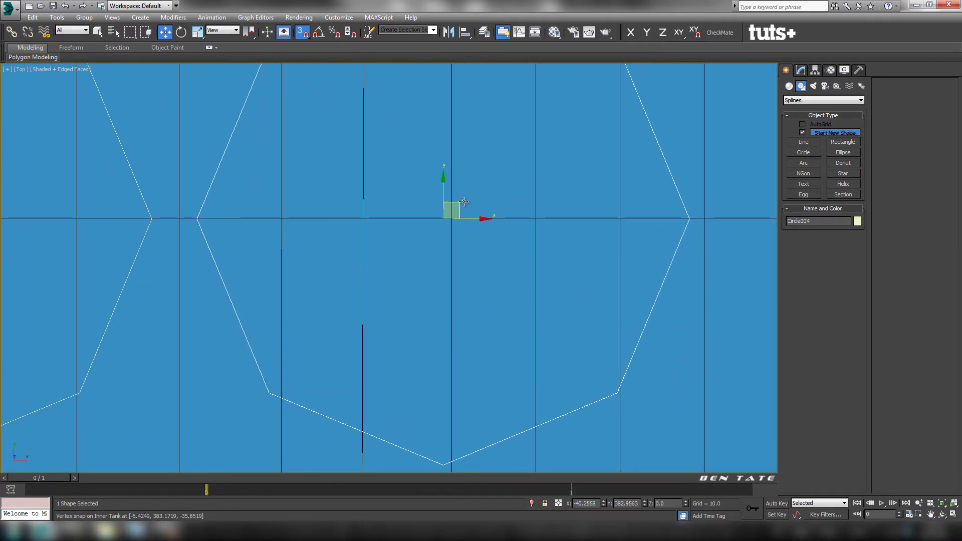
{"action": "left_click_drag", "start_coordinate": [456, 205], "coordinate": [450, 224]}
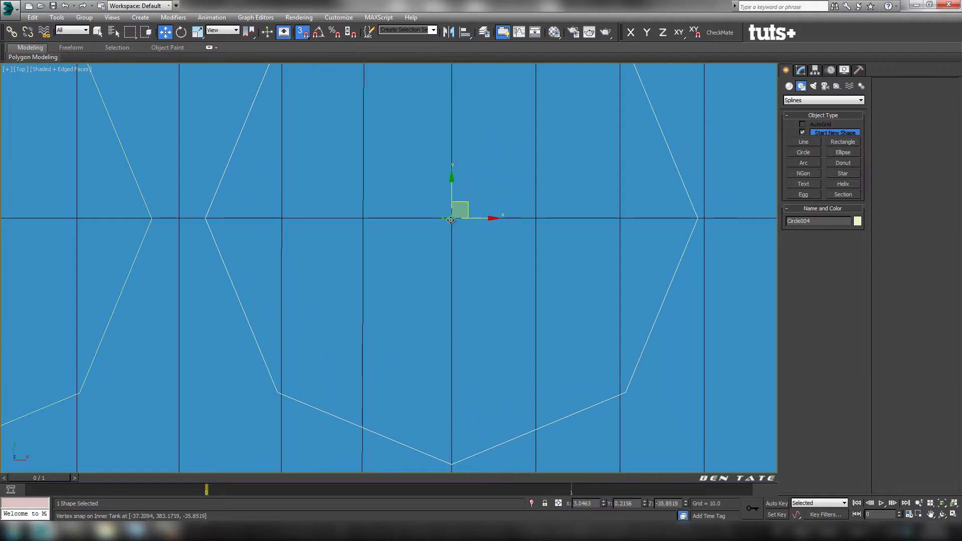
Snap the left circle's centre to the matching vertex on the tank's horizontal middle edge
{"action": "middle_click_drag", "start_coordinate": [254, 247], "coordinate": [516, 193]}
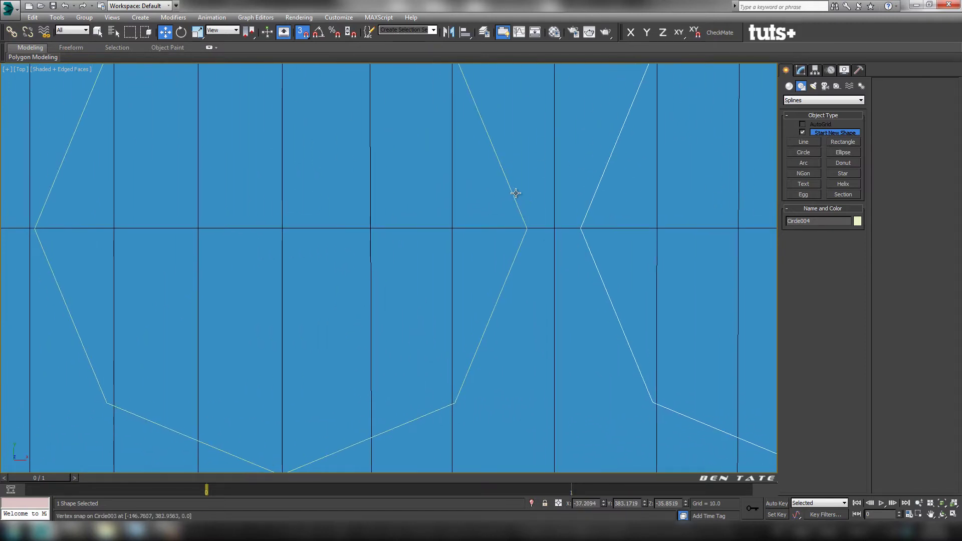
{"action": "left_click", "coordinate": [512, 195]}
{"action": "middle_click_drag", "start_coordinate": [280, 267], "coordinate": [341, 266]}
{"action": "mouse_move", "coordinate": [344, 225]}
{"action": "left_mouse_down"}
{"action": "mouse_move", "coordinate": [376, 207]}
{"action": "mouse_move", "coordinate": [346, 223]}
{"action": "left_mouse_up"}
{"action": "scroll", "coordinate": [359, 227], "scroll_direction": "down", "scroll_amount": 3}
{"action": "middle_click_drag", "start_coordinate": [467, 247], "coordinate": [401, 281]}
{"action": "scroll", "coordinate": [394, 241], "scroll_direction": "up", "scroll_amount": 1}
{"action": "mouse_move", "coordinate": [389, 243]}
{"action": "middle_mouse_down"}
{"action": "mouse_move", "coordinate": [351, 206]}
{"action": "mouse_move", "coordinate": [348, 176]}
{"action": "mouse_move", "coordinate": [376, 230]}
{"action": "middle_mouse_up"}
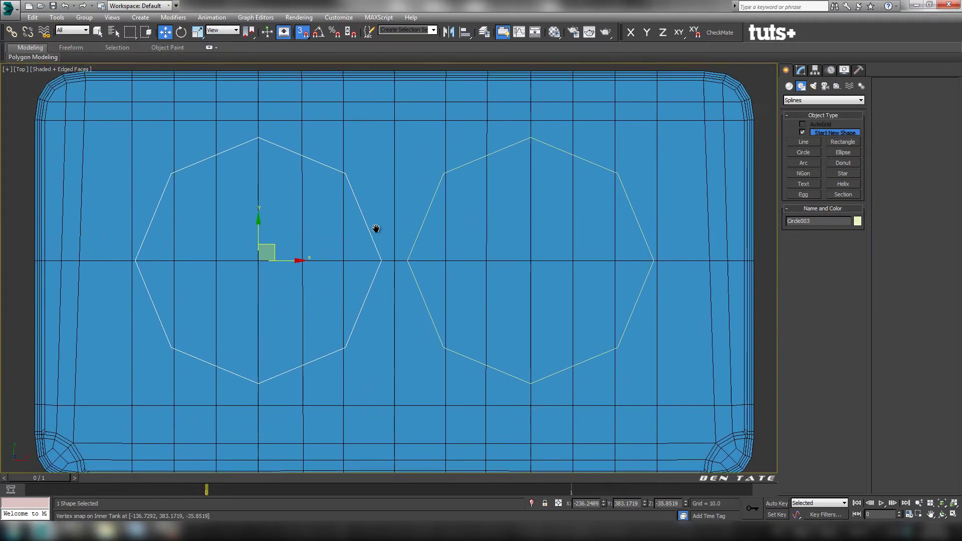
Examine the placement of both circles inside the tank in the maximized Perspective view
{"action": "key", "text": "alt+w"}
{"action": "right_click", "coordinate": [583, 343]}
{"action": "key", "text": "alt+w"}
{"action": "middle_click_drag", "start_coordinate": [525, 325], "coordinate": [554, 314], "text": "alt"}
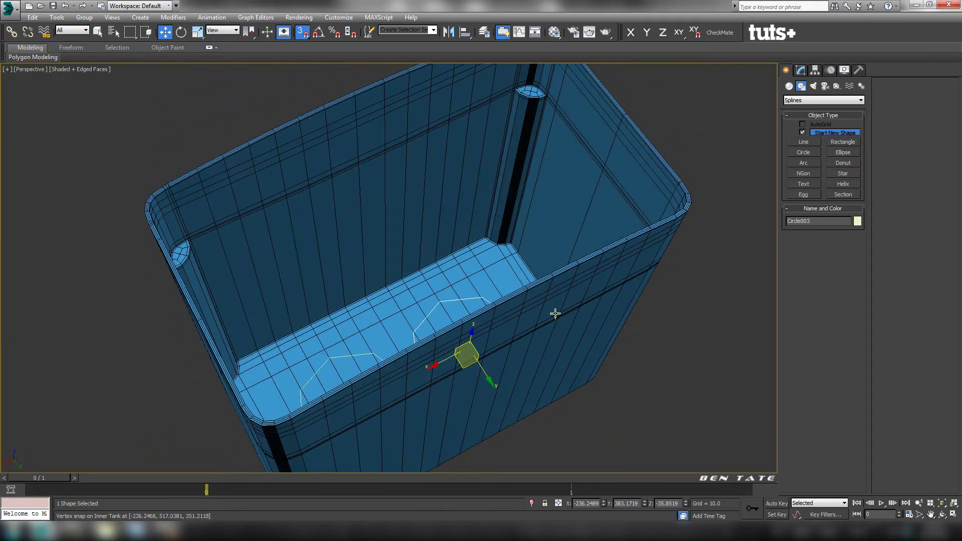
Select the Inner Tank in the maximized Top view and convert it to an Editable Poly, collapsing its Symmetry modifier
{"action": "key", "text": "alt+w"}
{"action": "right_click", "coordinate": [277, 183]}
{"action": "key", "text": "alt+w"}
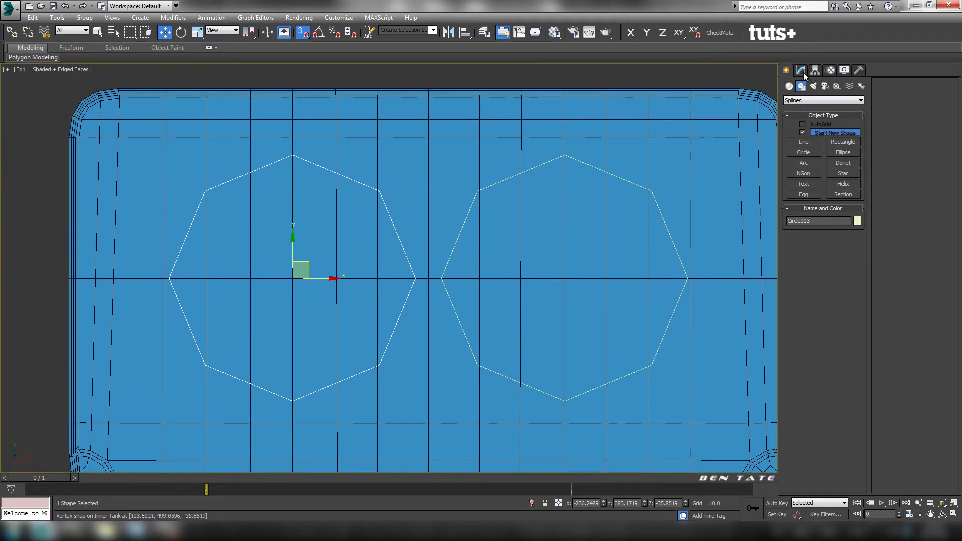
{"action": "left_click", "coordinate": [802, 70]}
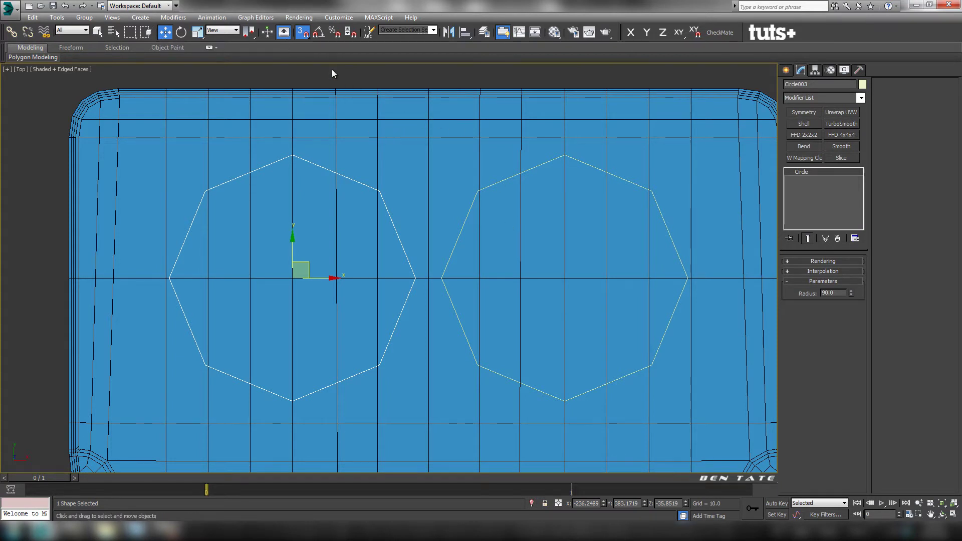
{"action": "left_click", "coordinate": [336, 90]}
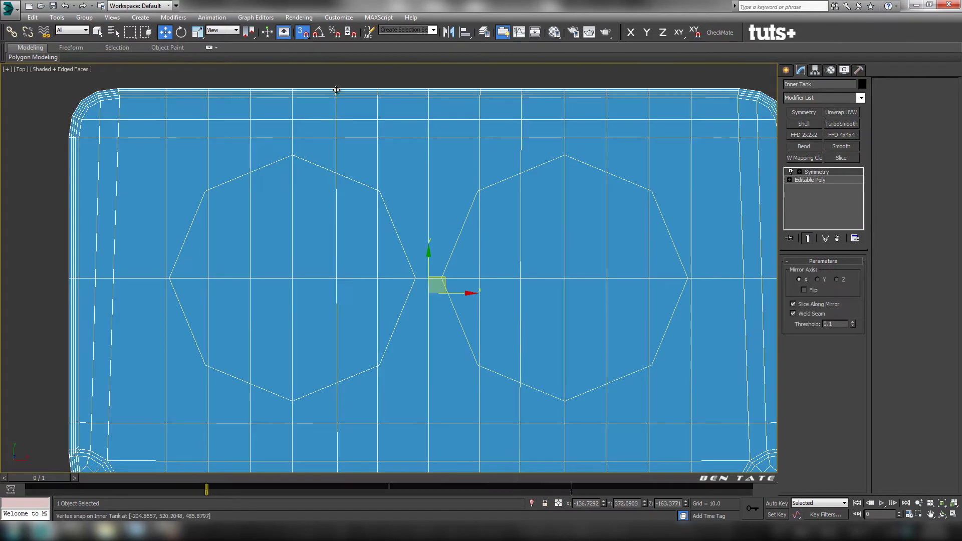
{"action": "left_click", "coordinate": [823, 183]}
{"action": "left_click", "coordinate": [823, 172]}
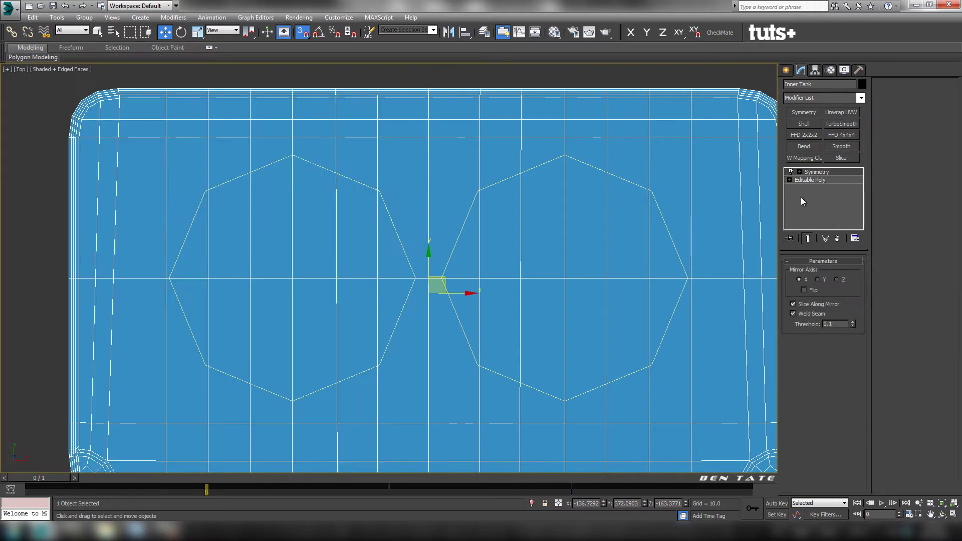
{"action": "right_click", "coordinate": [572, 176]}
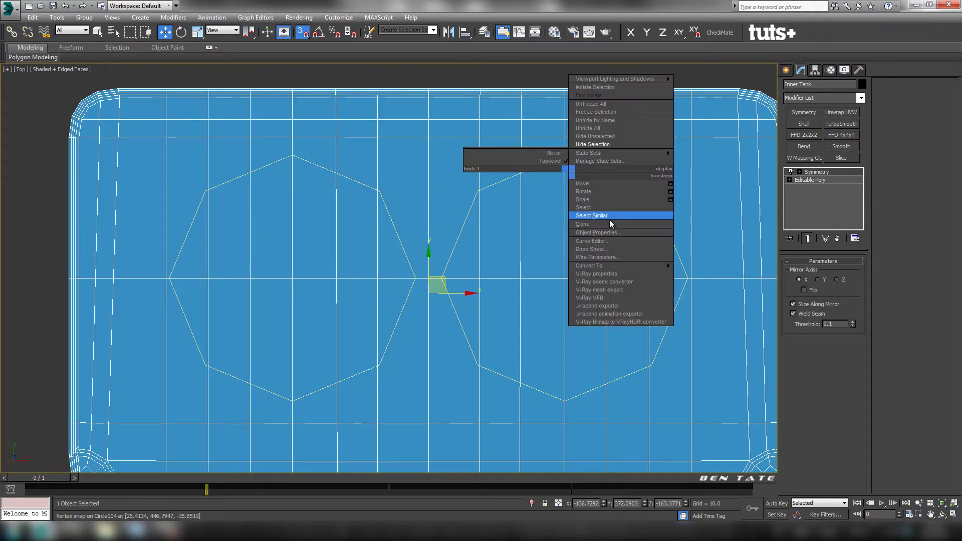
{"action": "mouse_move", "coordinate": [622, 263]}
{"action": "left_click", "coordinate": [722, 276]}
Cut edges into the tank floor along the outer half of the left circle, from its uppermost to its lowest vertex
{"action": "middle_click_drag", "start_coordinate": [708, 239], "coordinate": [670, 241]}
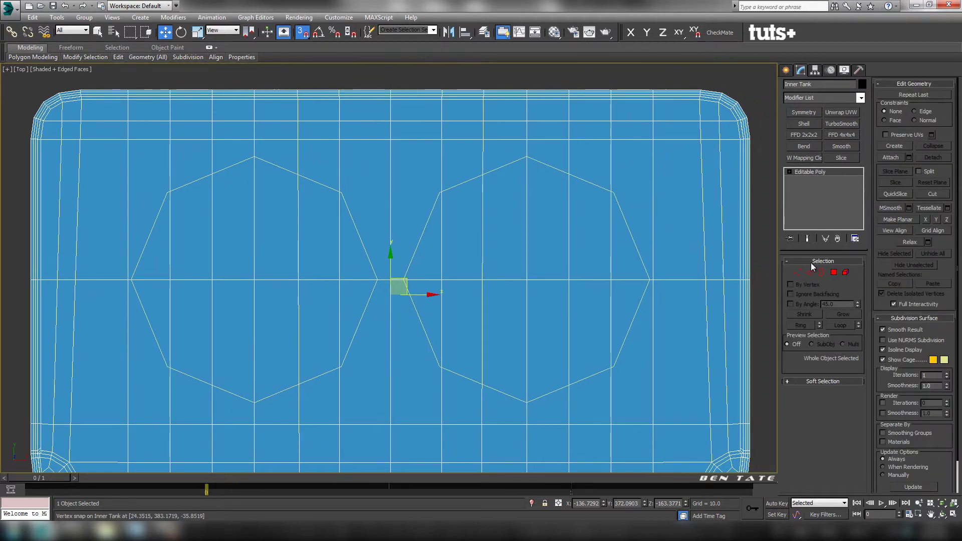
{"action": "left_click", "coordinate": [942, 195]}
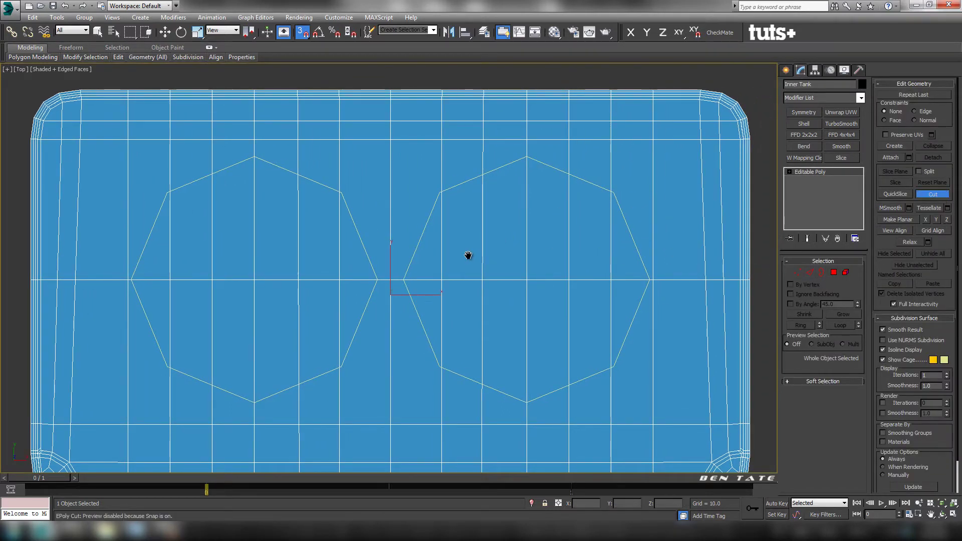
{"action": "middle_click_drag", "start_coordinate": [468, 256], "coordinate": [504, 263]}
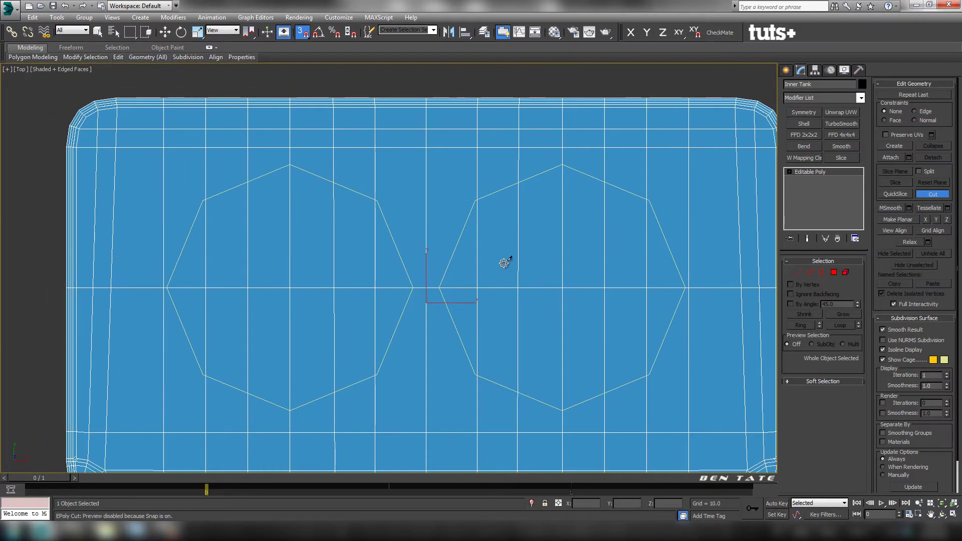
{"action": "left_click", "coordinate": [290, 164]}
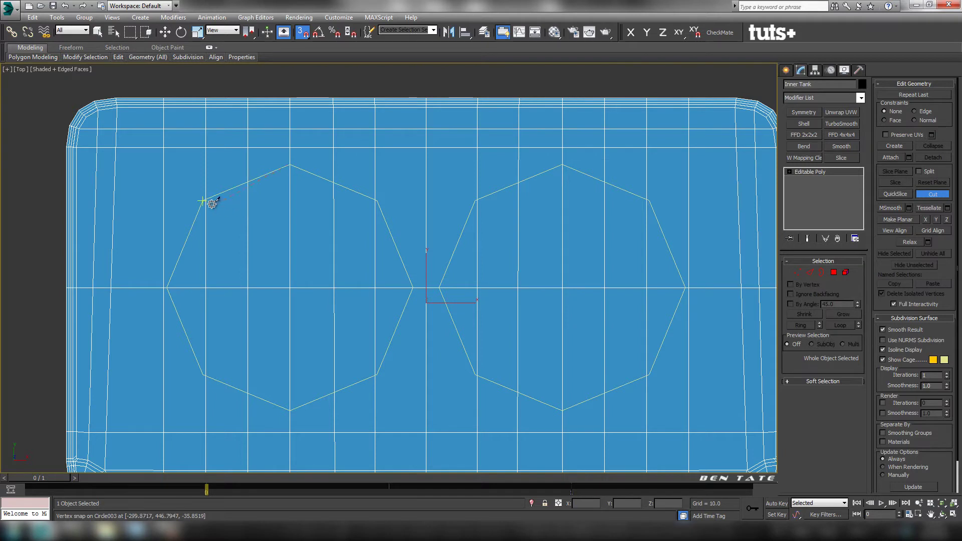
{"action": "left_click", "coordinate": [167, 287]}
{"action": "left_click", "coordinate": [290, 410]}
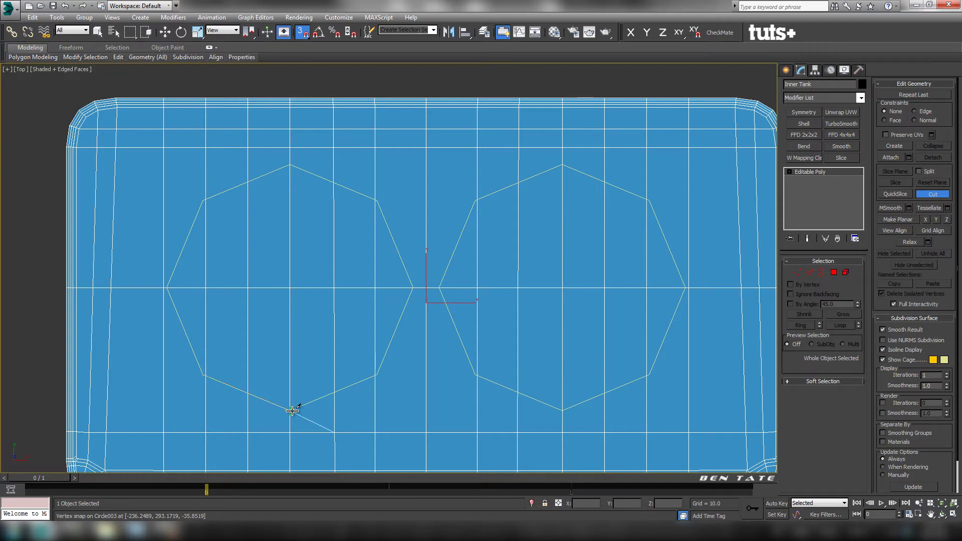
Continue the cut straight to the right circle, around its outer half and straight back to the left circle's uppermost vertex
{"action": "left_click", "coordinate": [562, 410]}
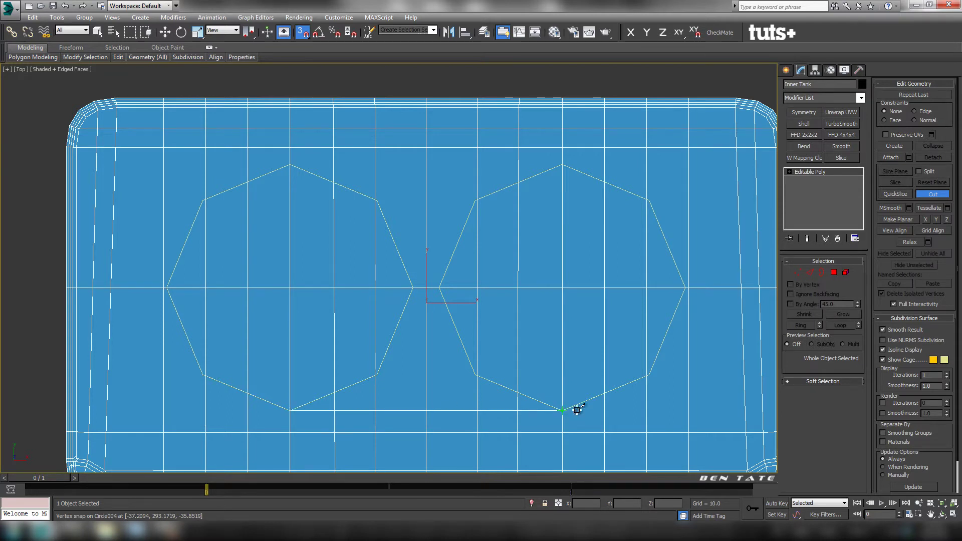
{"action": "left_click", "coordinate": [650, 375]}
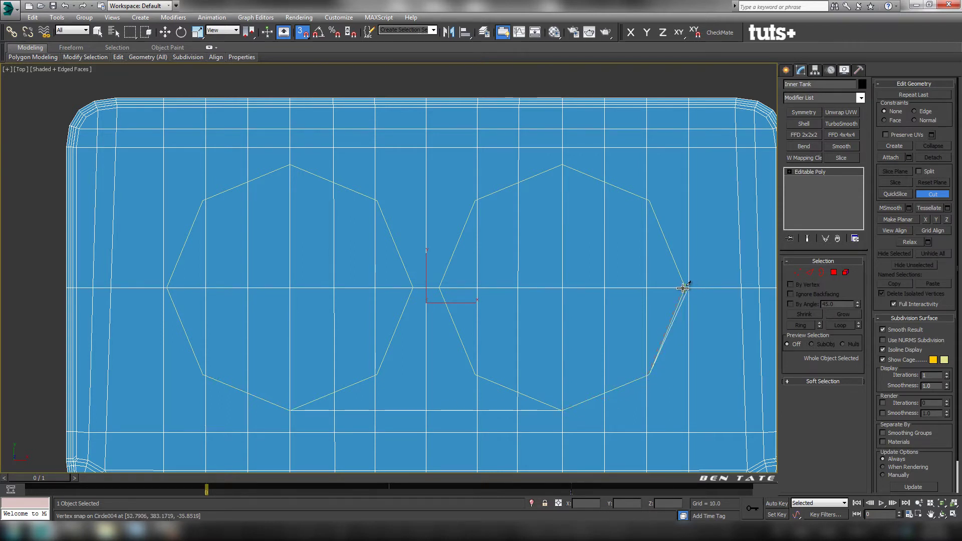
{"action": "left_click", "coordinate": [684, 287]}
{"action": "left_click", "coordinate": [651, 200]}
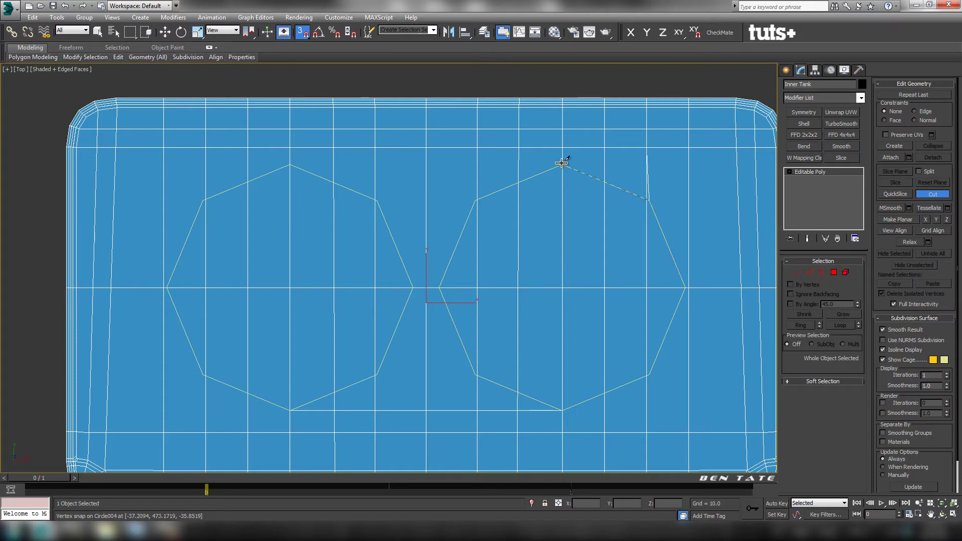
{"action": "left_click", "coordinate": [289, 163]}
{"action": "middle_click_drag", "start_coordinate": [422, 230], "coordinate": [401, 230]}
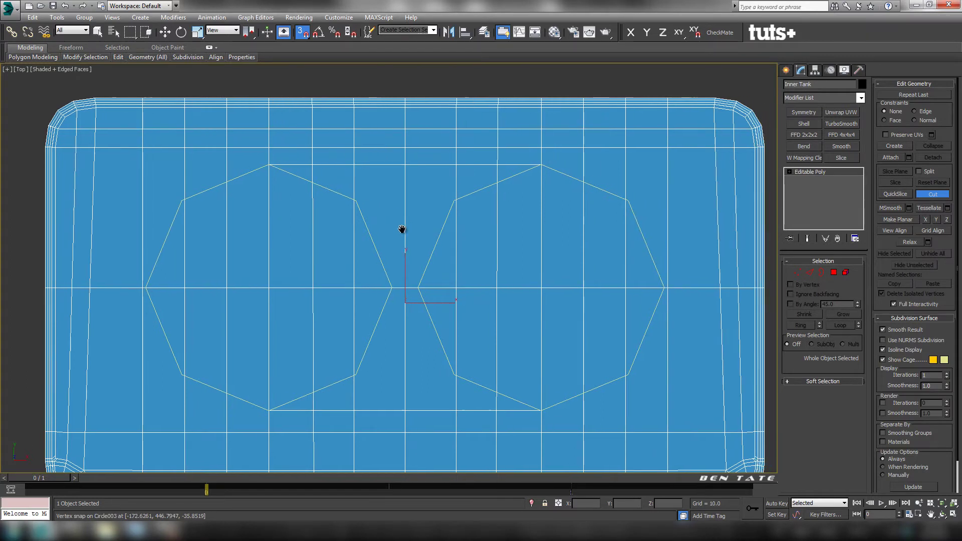
{"action": "left_click", "coordinate": [937, 195]}
Turn off 3D snapping and delete both guide circles
{"action": "left_click", "coordinate": [299, 34]}
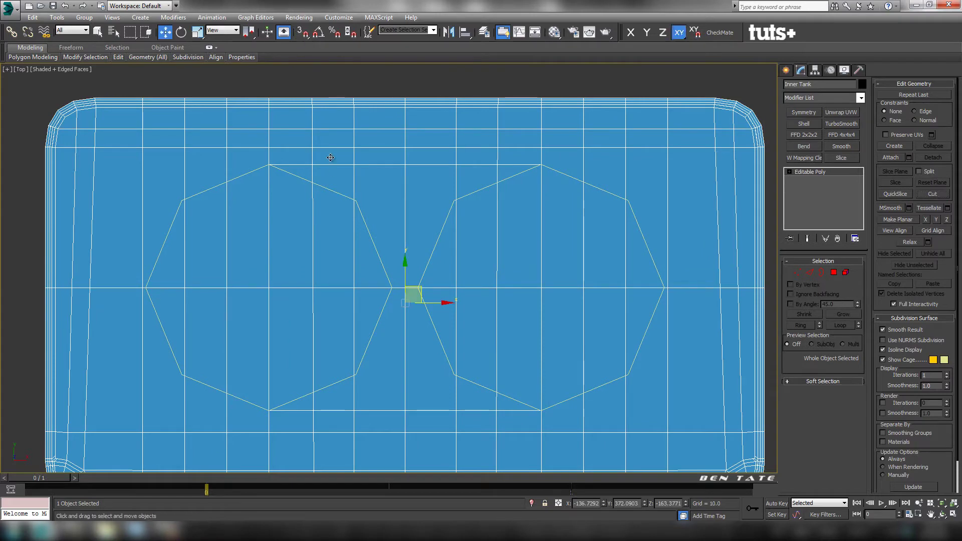
{"action": "left_click", "coordinate": [335, 191]}
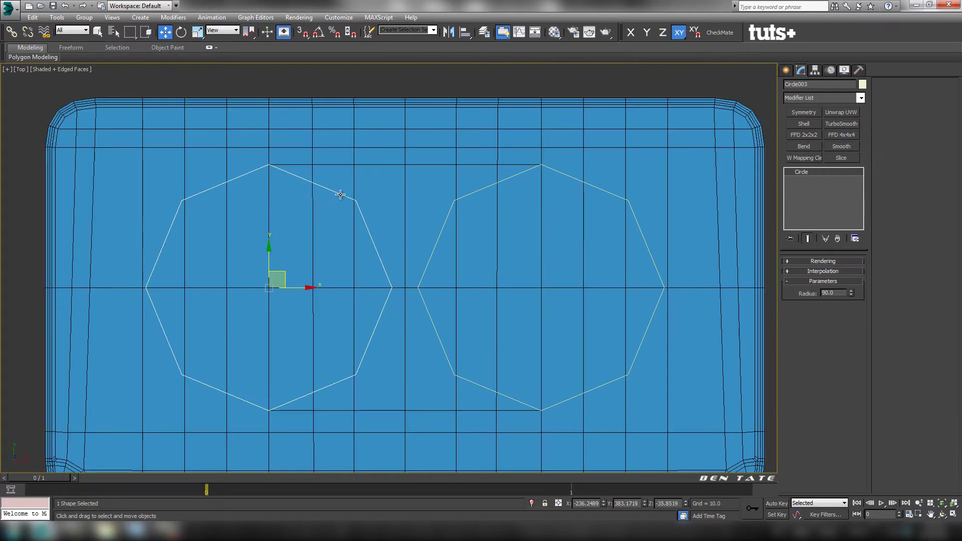
{"action": "left_click", "coordinate": [362, 194]}
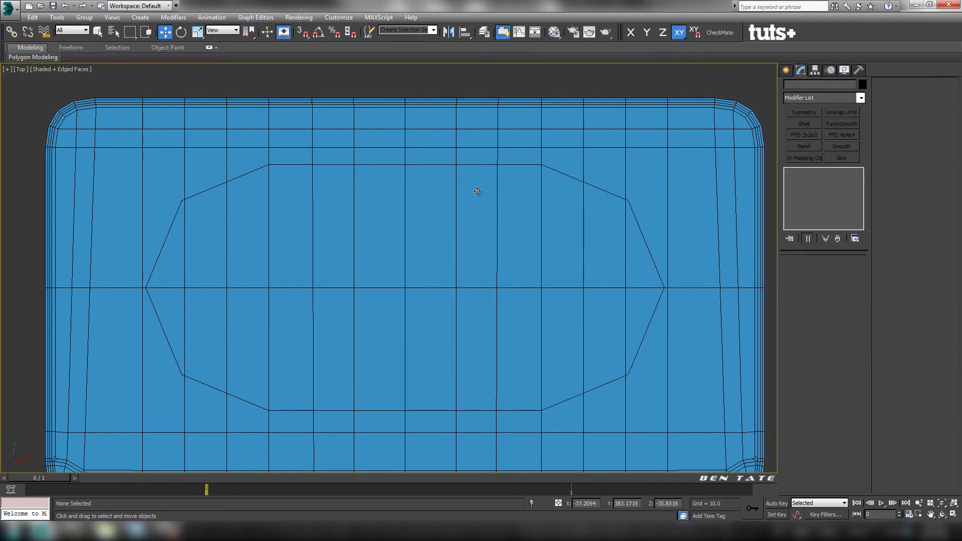
Select all polygons in the right half of the Inner Tank and delete them
{"action": "left_click", "coordinate": [472, 234]}
{"action": "middle_click_drag", "start_coordinate": [477, 242], "coordinate": [444, 242]}
{"action": "scroll", "coordinate": [483, 225], "scroll_direction": "down", "scroll_amount": 2}
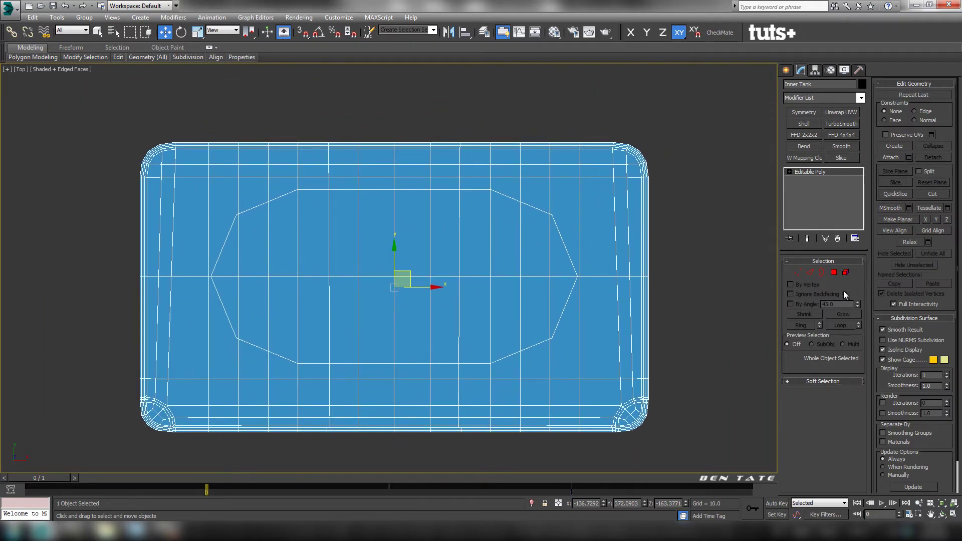
{"action": "left_click", "coordinate": [837, 271]}
{"action": "left_click_drag", "start_coordinate": [712, 99], "coordinate": [401, 486]}
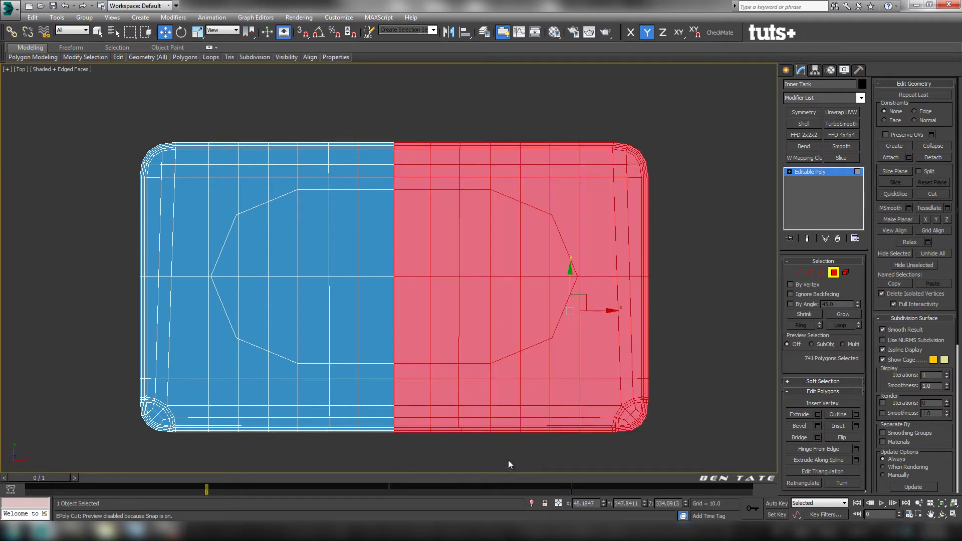
{"action": "key", "text": "Delete"}
Select the four floor vertices on the vertical edge line just outside the half-oval's outer tip
{"action": "middle_click_drag", "start_coordinate": [169, 271], "coordinate": [278, 247]}
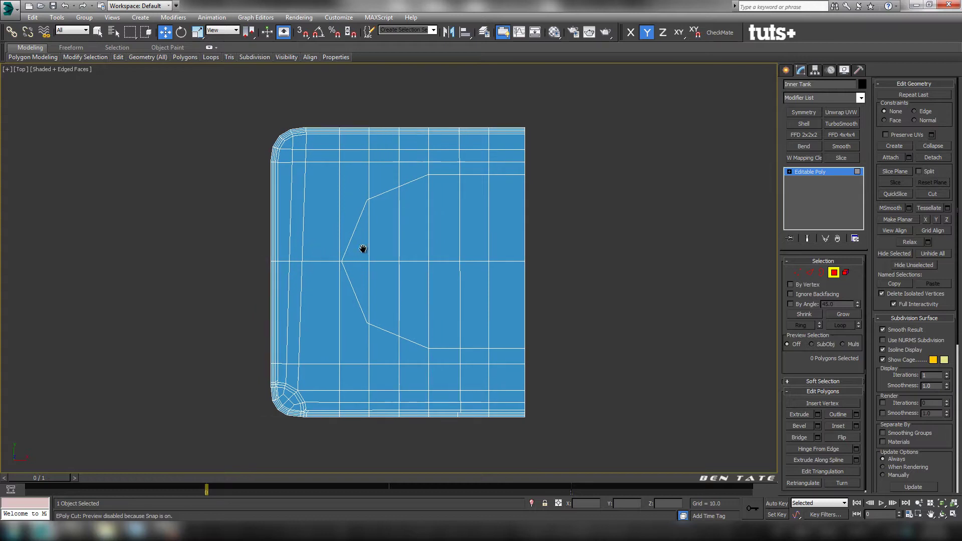
{"action": "scroll", "coordinate": [365, 248], "scroll_direction": "up", "scroll_amount": 3}
{"action": "mouse_move", "coordinate": [365, 247]}
{"action": "middle_mouse_down"}
{"action": "mouse_move", "coordinate": [393, 191]}
{"action": "mouse_move", "coordinate": [359, 228]}
{"action": "mouse_move", "coordinate": [374, 262]}
{"action": "middle_mouse_up"}
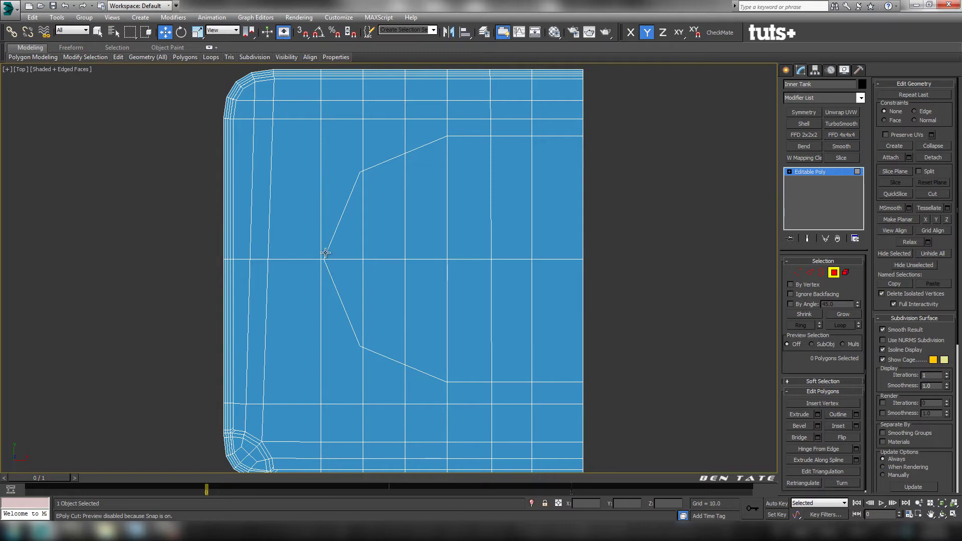
{"action": "left_click", "coordinate": [801, 273]}
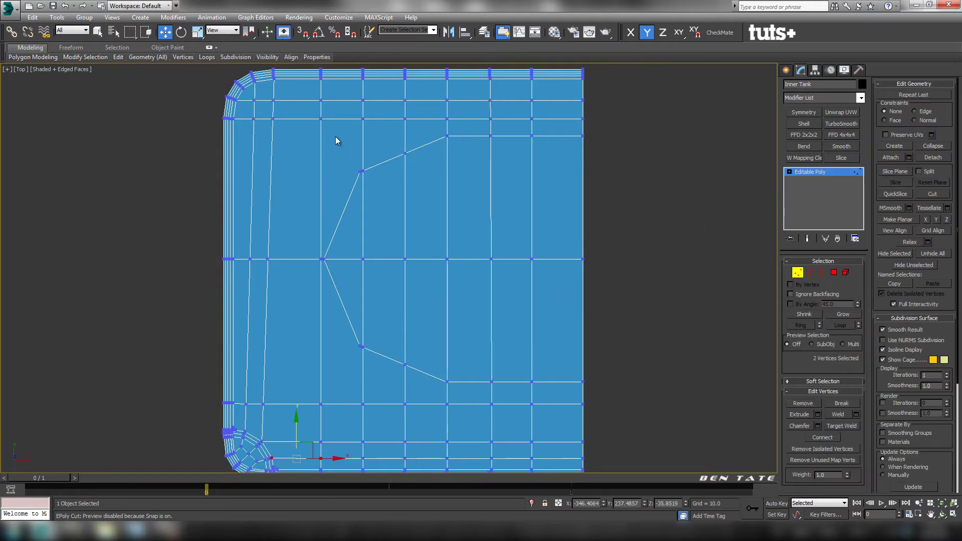
{"action": "left_click_drag", "start_coordinate": [306, 113], "coordinate": [323, 366]}
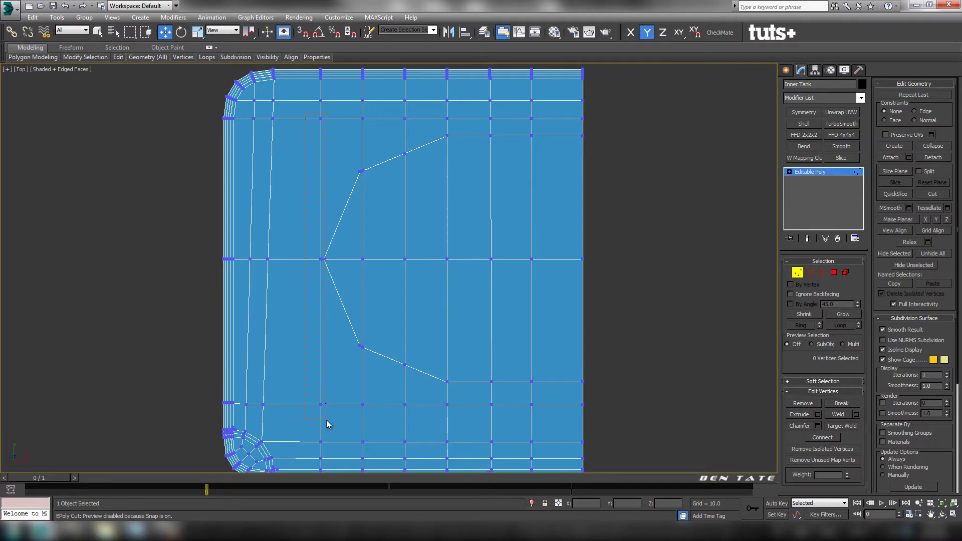
{"action": "left_click_drag", "start_coordinate": [328, 424], "coordinate": [329, 425]}
{"action": "middle_click_drag", "start_coordinate": [329, 425], "coordinate": [376, 408]}
{"action": "left_click", "coordinate": [333, 393], "text": "ctrl"}
Move the four selected vertices about 10 units along X, away from the half-oval's tip
{"action": "left_click_drag", "start_coordinate": [362, 281], "coordinate": [349, 281]}
{"action": "key", "text": "ctrl+z"}
{"action": "middle_click_drag", "start_coordinate": [363, 272], "coordinate": [384, 298]}
{"action": "scroll", "coordinate": [369, 273], "scroll_direction": "up", "scroll_amount": 3}
{"action": "scroll", "coordinate": [347, 267], "scroll_direction": "up", "scroll_amount": 1}
{"action": "left_click_drag", "start_coordinate": [326, 251], "coordinate": [312, 284], "text": "alt"}
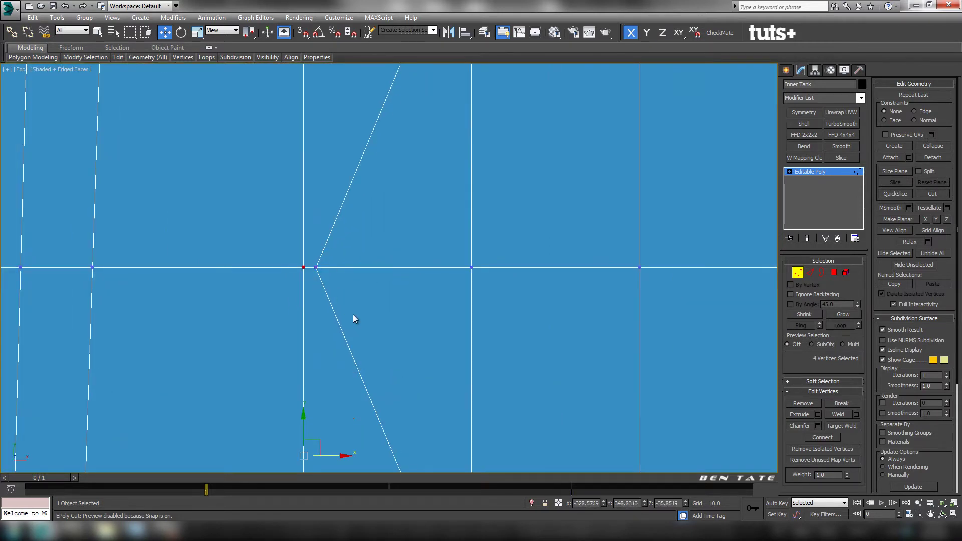
{"action": "scroll", "coordinate": [359, 322], "scroll_direction": "down", "scroll_amount": 4}
{"action": "middle_click_drag", "start_coordinate": [403, 313], "coordinate": [386, 235]}
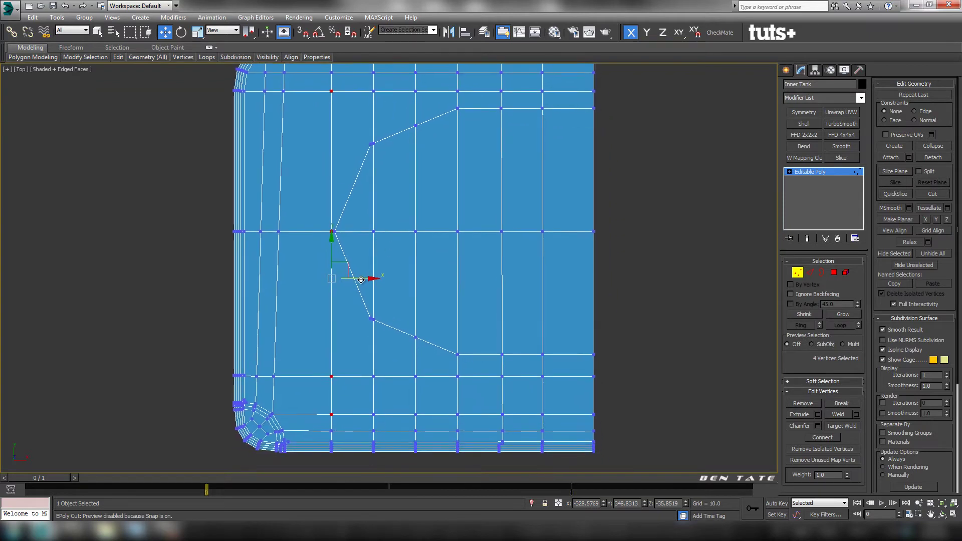
{"action": "left_click_drag", "start_coordinate": [362, 279], "coordinate": [347, 281]}
{"action": "mouse_move", "coordinate": [391, 284]}
{"action": "middle_mouse_down"}
{"action": "mouse_move", "coordinate": [336, 296]}
{"action": "mouse_move", "coordinate": [307, 288]}
{"action": "mouse_move", "coordinate": [318, 305]}
{"action": "mouse_move", "coordinate": [294, 298]}
{"action": "mouse_move", "coordinate": [396, 300]}
{"action": "middle_mouse_up"}
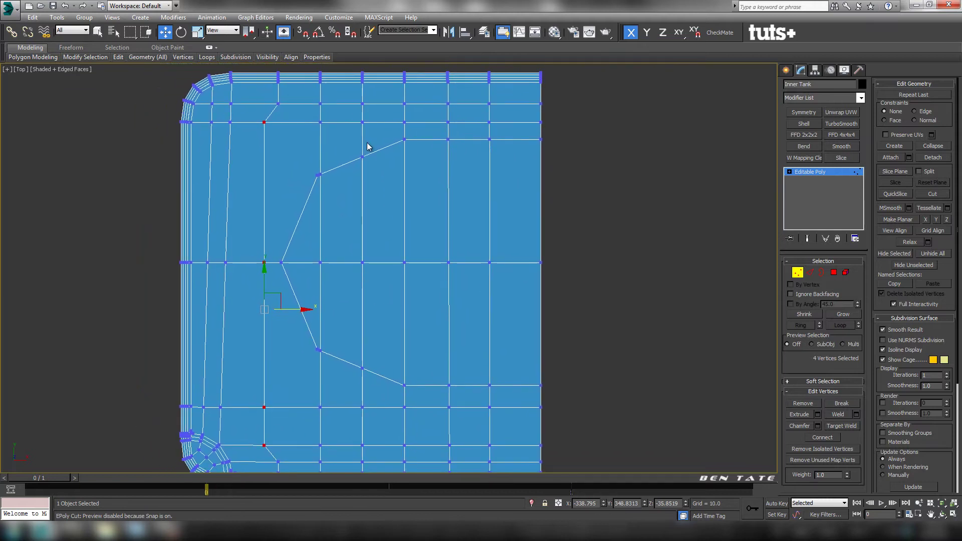
Target Weld the middle vertices on the half-oval's lower and upper slanted edges onto the neighbouring vertices at its outer corners
{"action": "right_click", "coordinate": [394, 145]}
{"action": "left_click", "coordinate": [845, 427]}
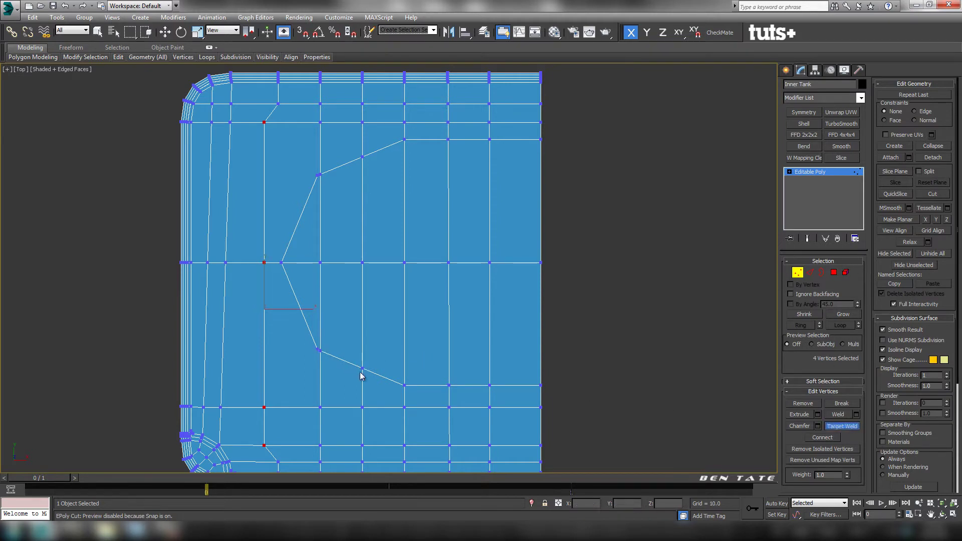
{"action": "left_click", "coordinate": [323, 353]}
{"action": "middle_click_drag", "start_coordinate": [350, 346], "coordinate": [356, 369]}
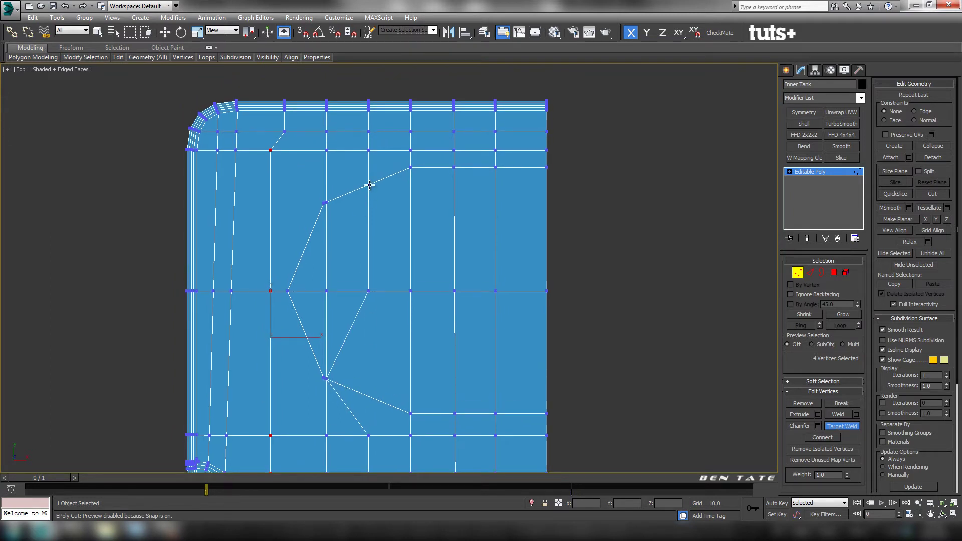
{"action": "middle_click_drag", "start_coordinate": [350, 218], "coordinate": [379, 240]}
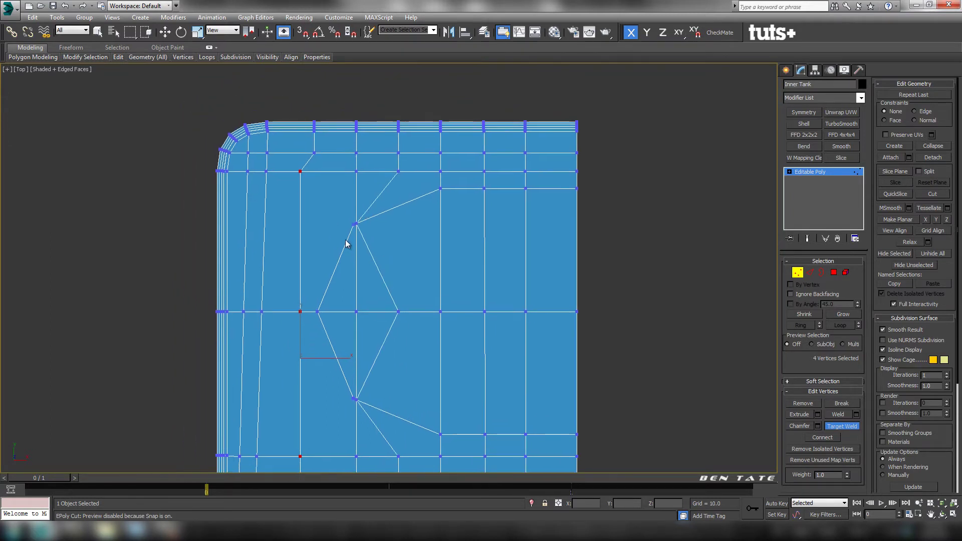
Target Weld the grid vertex beside each of the half-oval's upper and lower corners onto that corner vertex
{"action": "scroll", "coordinate": [360, 233], "scroll_direction": "up", "scroll_amount": 8}
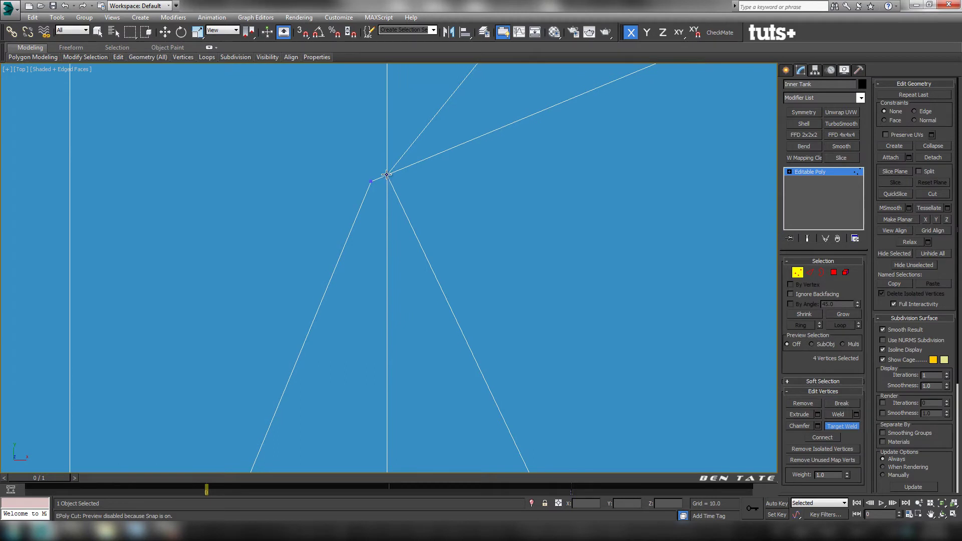
{"action": "left_click", "coordinate": [371, 182]}
{"action": "scroll", "coordinate": [389, 245], "scroll_direction": "down", "scroll_amount": 5}
{"action": "middle_click_drag", "start_coordinate": [410, 305], "coordinate": [399, 118]}
{"action": "middle_click_drag", "start_coordinate": [399, 322], "coordinate": [405, 227]}
{"action": "scroll", "coordinate": [388, 271], "scroll_direction": "up", "scroll_amount": 4}
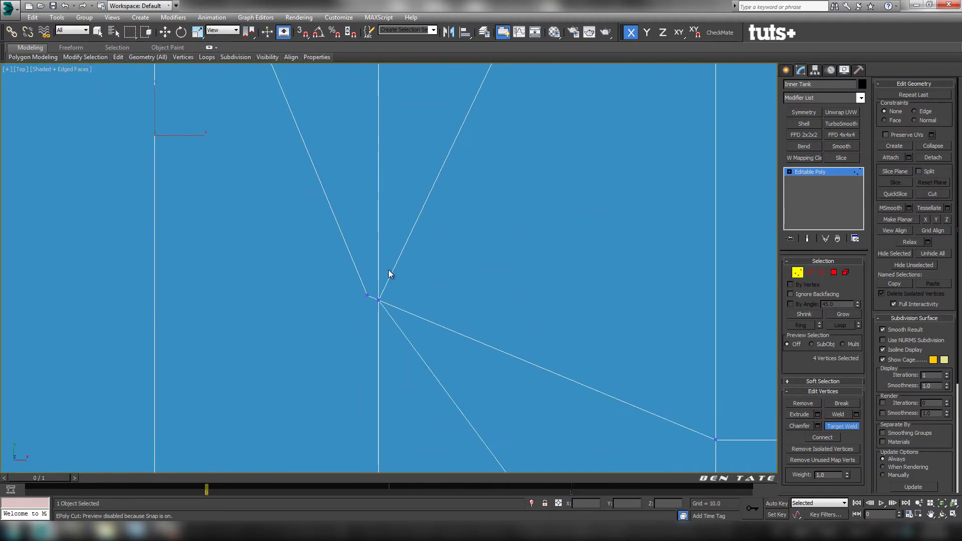
{"action": "left_click", "coordinate": [369, 297]}
{"action": "scroll", "coordinate": [415, 305], "scroll_direction": "down", "scroll_amount": 5}
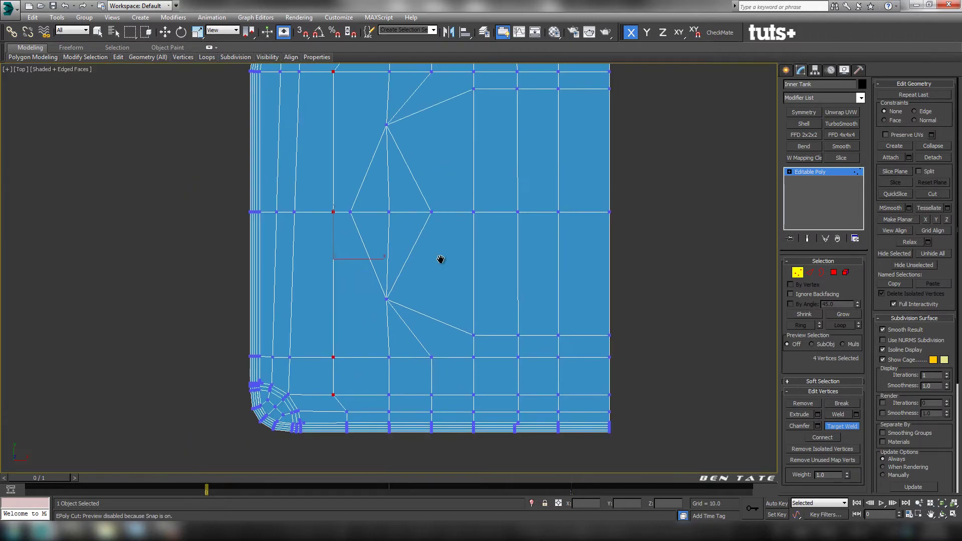
Connect the half-oval's upper corner vertex to the uppermost vertex of the moved column with a diagonal edge
{"action": "middle_click_drag", "start_coordinate": [440, 260], "coordinate": [394, 288]}
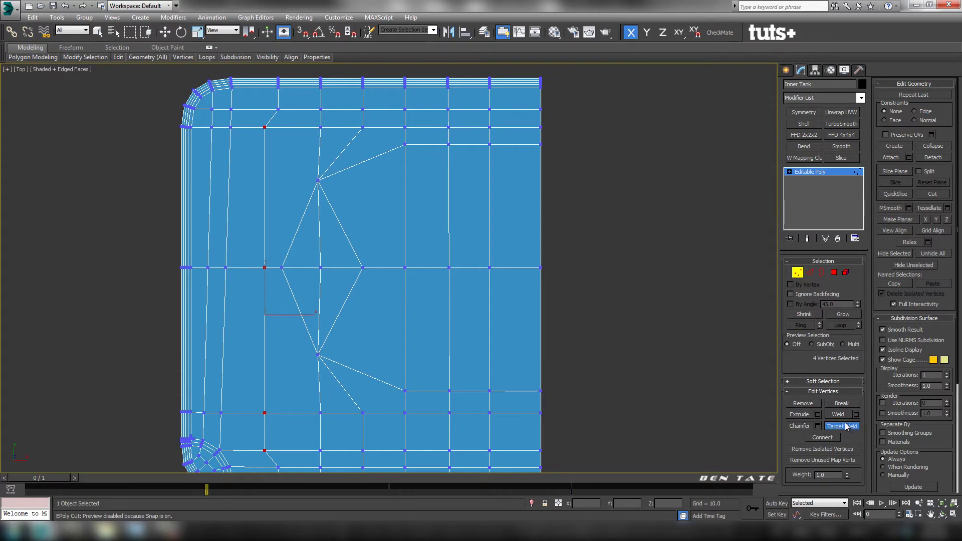
{"action": "key", "text": "w"}
{"action": "left_click", "coordinate": [266, 126]}
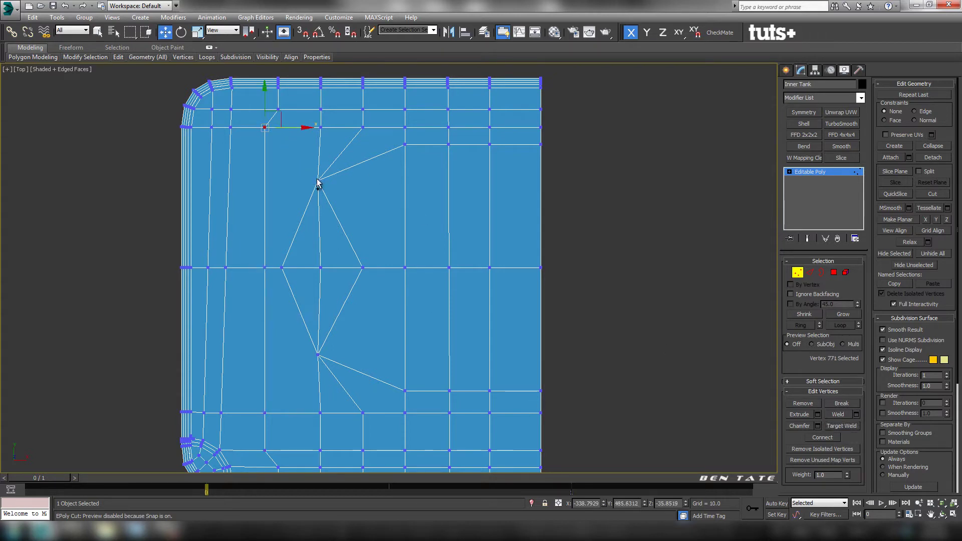
{"action": "left_click", "coordinate": [317, 180], "text": "ctrl"}
{"action": "left_click", "coordinate": [822, 437]}
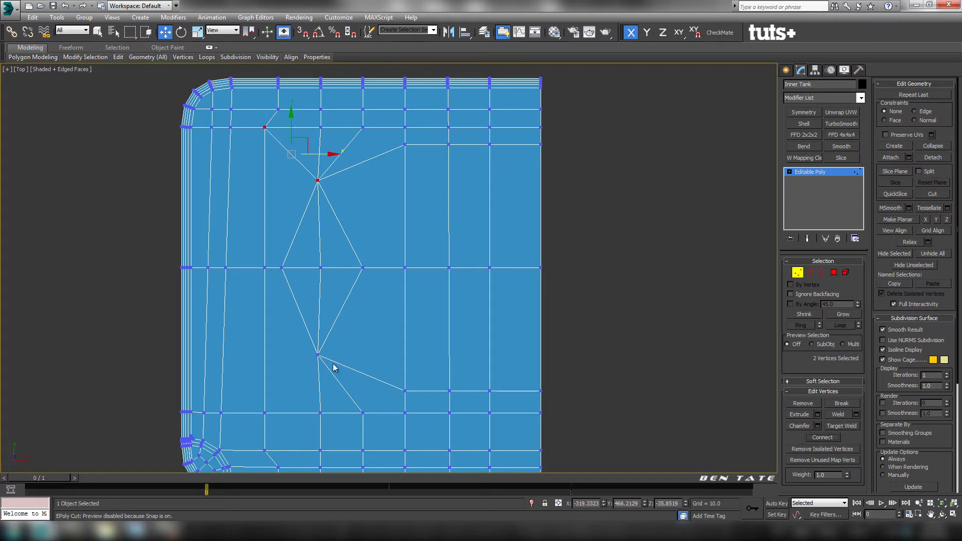
Connect the half-oval's lower corner vertex to the lowest vertex of the moved column with a diagonal edge
{"action": "left_click", "coordinate": [318, 355]}
{"action": "left_click", "coordinate": [264, 412], "text": "ctrl"}
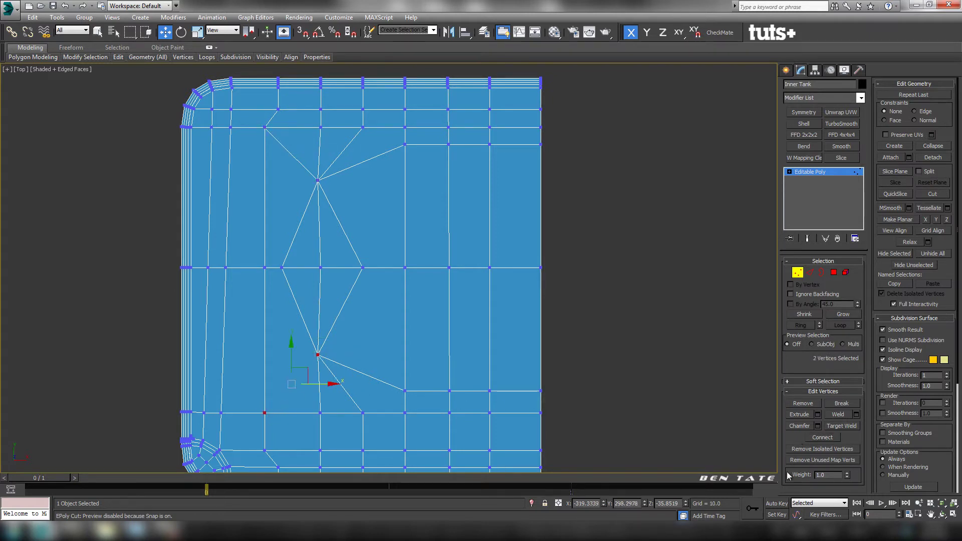
{"action": "left_click", "coordinate": [823, 439]}
{"action": "middle_click_drag", "start_coordinate": [435, 319], "coordinate": [480, 299]}
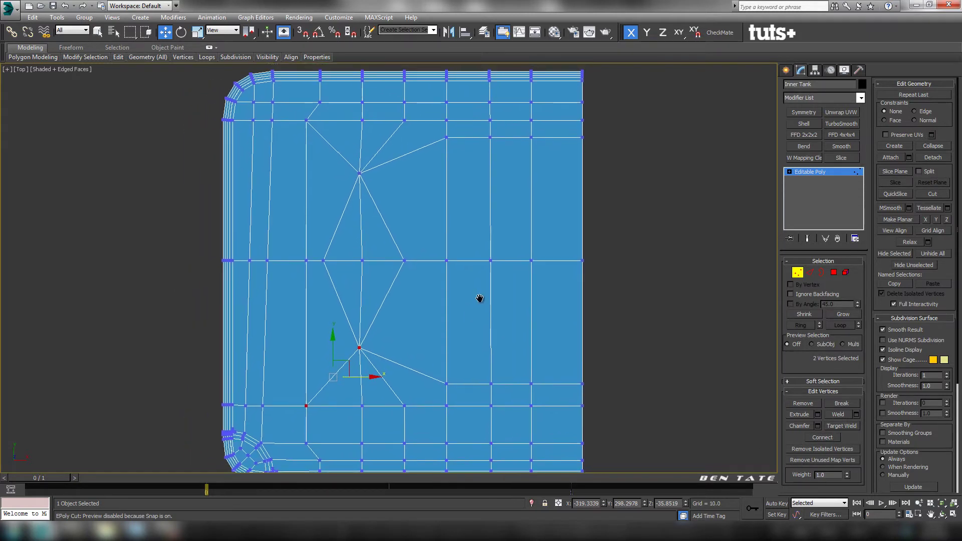
{"action": "mouse_move", "coordinate": [422, 273]}
{"action": "middle_mouse_down"}
{"action": "mouse_move", "coordinate": [413, 224]}
{"action": "mouse_move", "coordinate": [426, 272]}
{"action": "middle_mouse_up"}
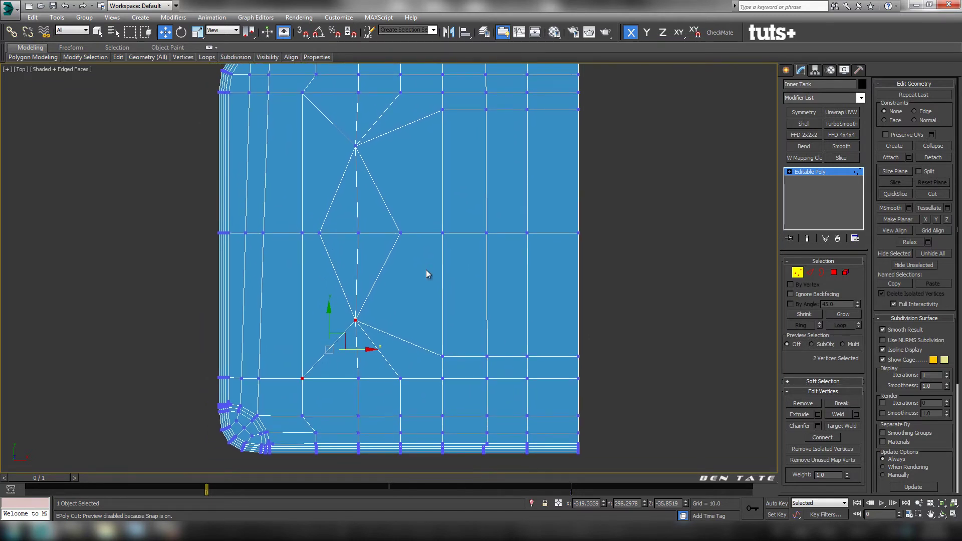
Collapse the short horizontal edge just above the half-oval's upper corner and the two matching edges below its lower corner
{"action": "left_click", "coordinate": [809, 273]}
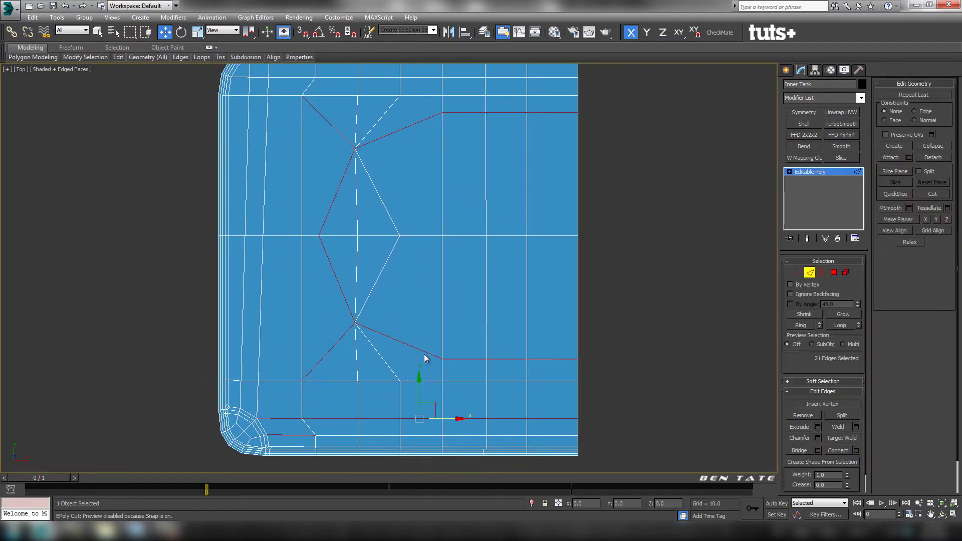
{"action": "left_click", "coordinate": [375, 380]}
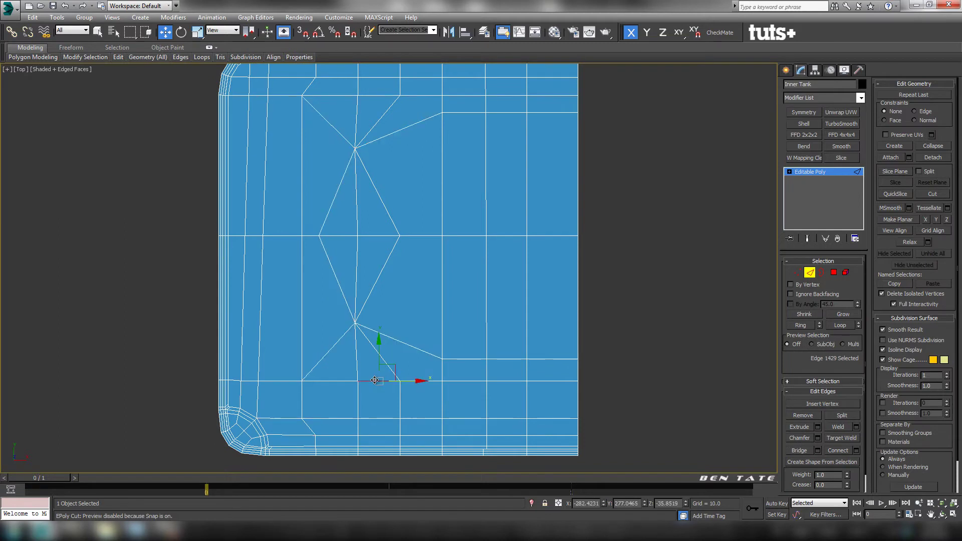
{"action": "left_click", "coordinate": [372, 419], "text": "ctrl"}
{"action": "middle_click_drag", "start_coordinate": [441, 335], "coordinate": [445, 363]}
{"action": "left_click", "coordinate": [378, 128], "text": "ctrl"}
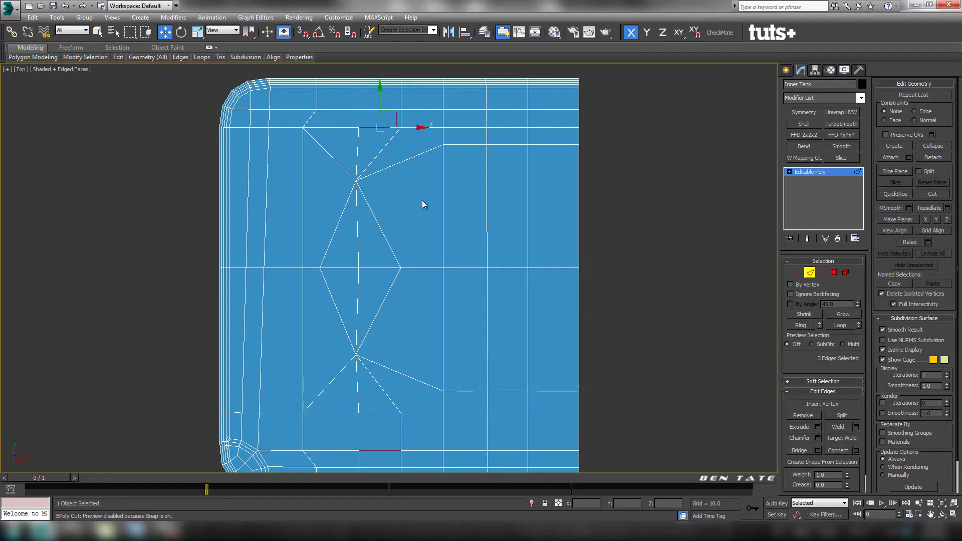
{"action": "left_click", "coordinate": [925, 149]}
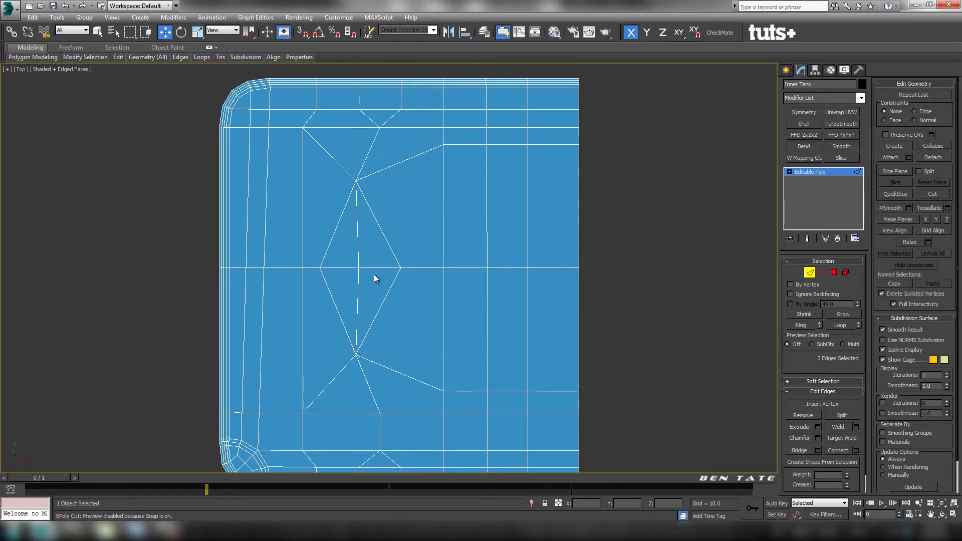
Delete all floor polygons inside the half-oval outline to open the filter hole
{"action": "middle_click_drag", "start_coordinate": [374, 275], "coordinate": [505, 325]}
{"action": "left_click", "coordinate": [834, 274]}
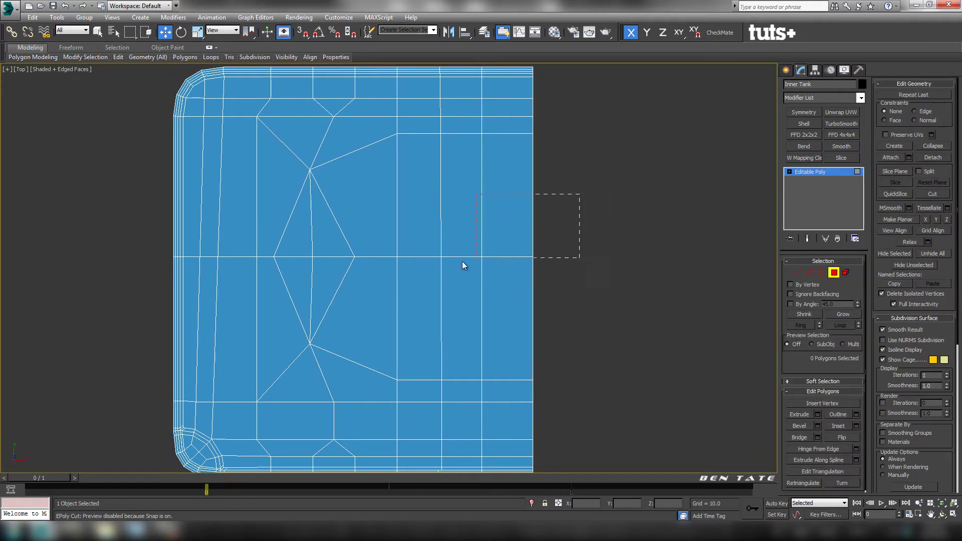
{"action": "left_click_drag", "start_coordinate": [326, 278], "coordinate": [303, 281]}
{"action": "key", "text": "p"}
{"action": "mouse_move", "coordinate": [632, 321]}
{"action": "middle_mouse_down", "text": "alt"}
{"action": "mouse_move", "coordinate": [611, 347]}
{"action": "mouse_move", "coordinate": [643, 349]}
{"action": "mouse_move", "coordinate": [632, 313]}
{"action": "middle_mouse_up", "text": "alt"}
{"action": "scroll", "coordinate": [561, 300], "scroll_direction": "up", "scroll_amount": 4}
{"action": "middle_click_drag", "start_coordinate": [561, 300], "coordinate": [535, 284], "text": "alt"}
{"action": "scroll", "coordinate": [535, 284], "scroll_direction": "up", "scroll_amount": 2}
{"action": "key", "text": "Delete"}
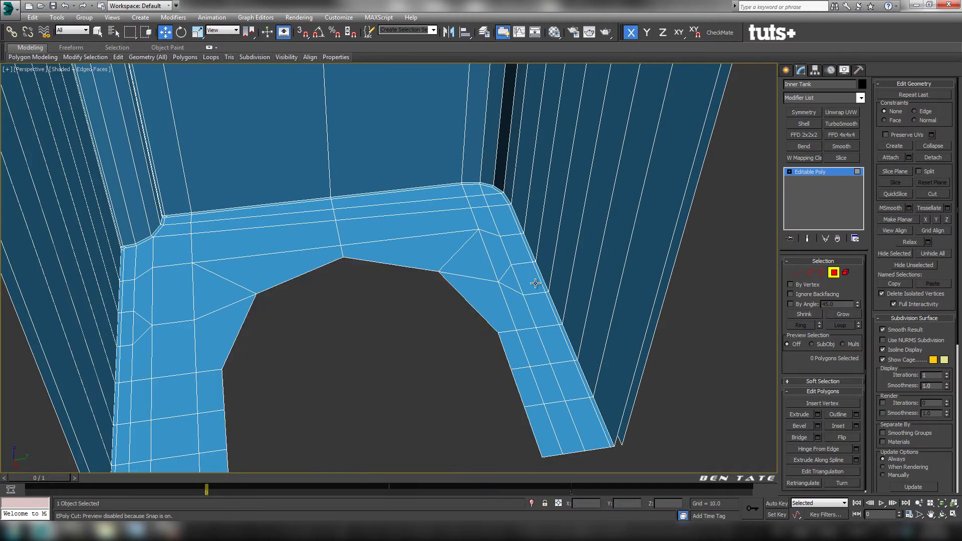
Select the floor polygons around the half-oval opening in the Top view, including the row along the lower side
{"action": "middle_click_drag", "start_coordinate": [431, 301], "coordinate": [445, 187]}
{"action": "scroll", "coordinate": [423, 263], "scroll_direction": "down", "scroll_amount": 2}
{"action": "middle_click_drag", "start_coordinate": [423, 264], "coordinate": [435, 323], "text": "alt"}
{"action": "key", "text": "alt+w"}
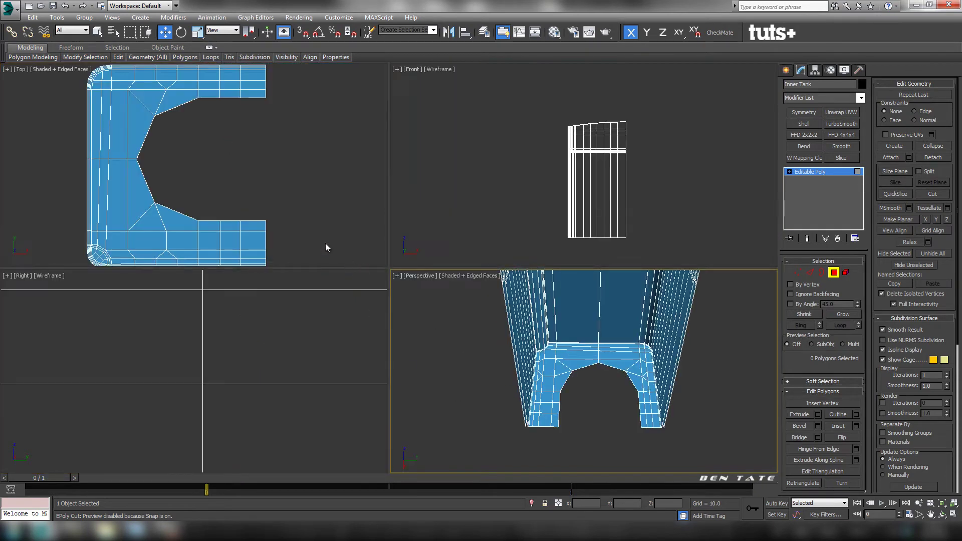
{"action": "key", "text": "alt+w"}
{"action": "middle_click_drag", "start_coordinate": [330, 203], "coordinate": [393, 201]}
{"action": "left_click", "coordinate": [97, 32]}
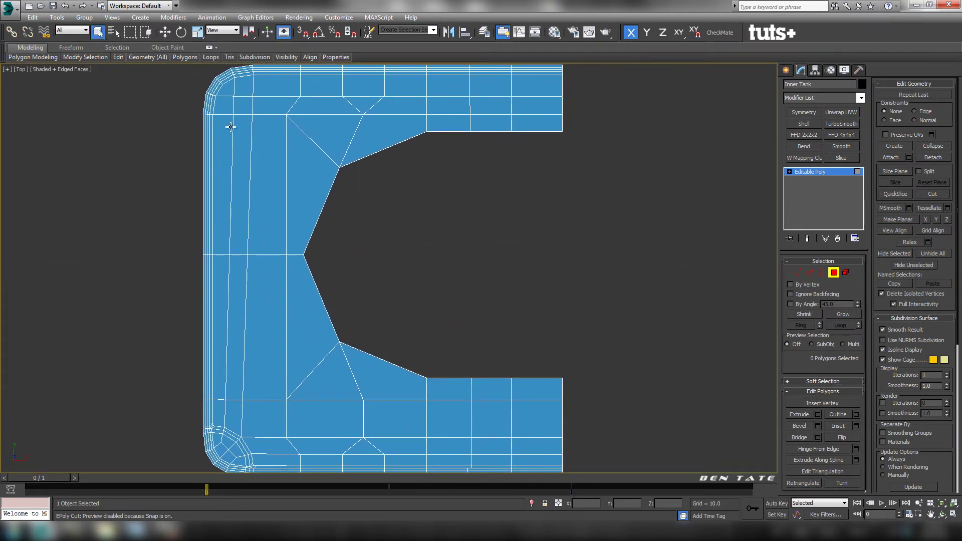
{"action": "left_click_drag", "start_coordinate": [228, 87], "coordinate": [511, 162]}
{"action": "left_click_drag", "start_coordinate": [623, 406], "coordinate": [624, 419]}
{"action": "left_click", "coordinate": [220, 413], "text": "ctrl"}
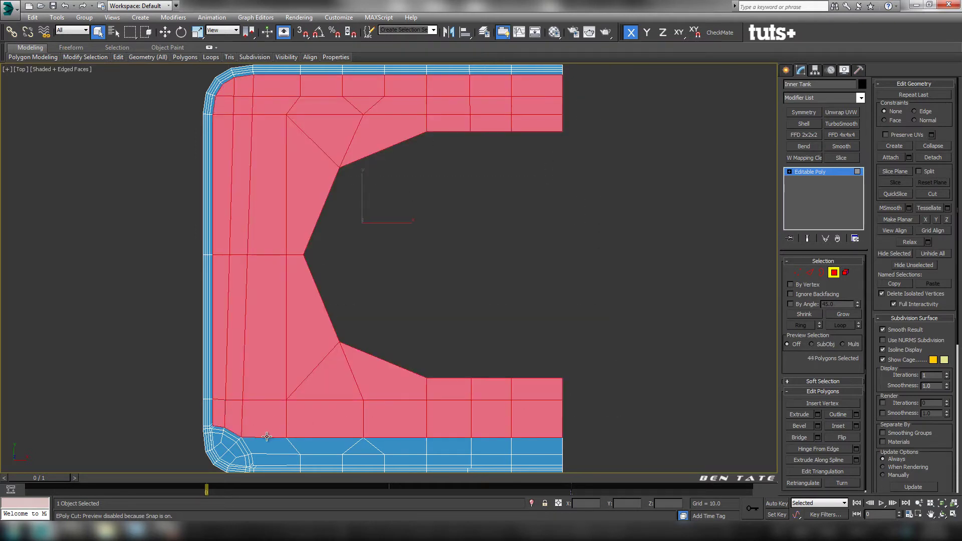
{"action": "left_click", "coordinate": [271, 445], "text": "ctrl"}
{"action": "left_click", "coordinate": [320, 446], "text": "ctrl"}
{"action": "left_click", "coordinate": [363, 446], "text": "ctrl"}
{"action": "left_click", "coordinate": [406, 446], "text": "ctrl"}
{"action": "left_click", "coordinate": [449, 446], "text": "ctrl"}
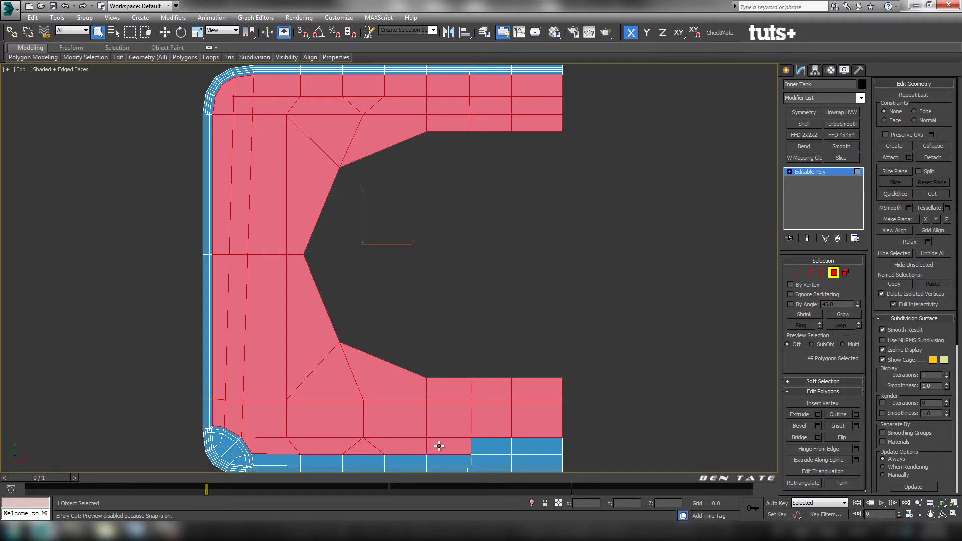
{"action": "left_click", "coordinate": [491, 446], "text": "ctrl"}
{"action": "left_click", "coordinate": [536, 446], "text": "ctrl"}
Add the remaining strip of polygons along the floor's outer side to the selection and grow it once around the border
{"action": "key", "text": "alt+w"}
{"action": "key", "text": "alt+w"}
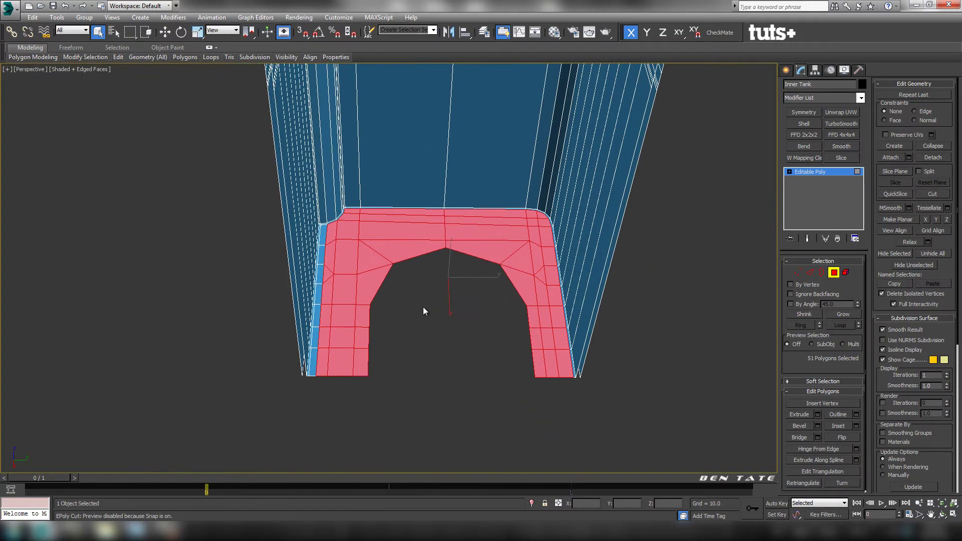
{"action": "scroll", "coordinate": [423, 311], "scroll_direction": "up", "scroll_amount": 5}
{"action": "left_click", "coordinate": [289, 212], "text": "ctrl"}
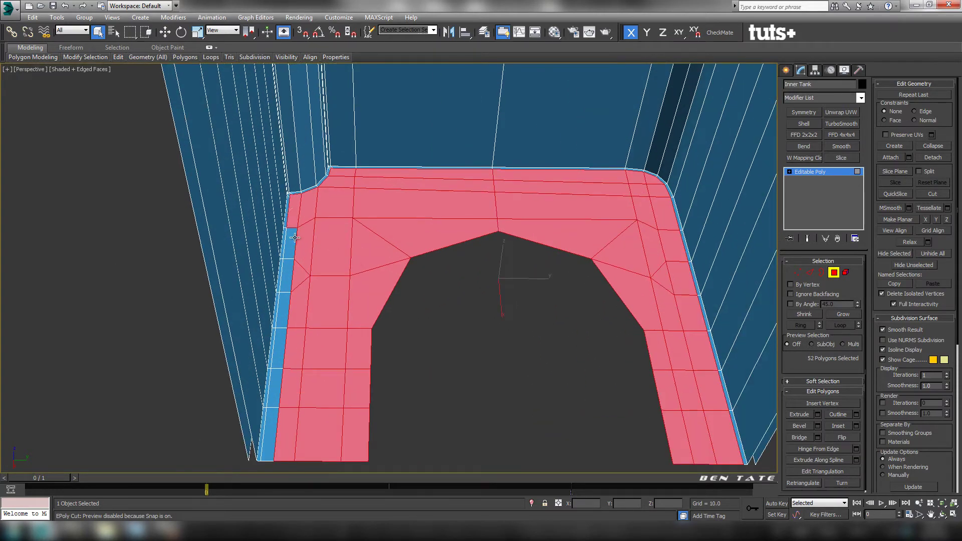
{"action": "left_click", "coordinate": [291, 243], "text": "ctrl"}
{"action": "left_click", "coordinate": [289, 271], "text": "ctrl"}
{"action": "left_click", "coordinate": [284, 306], "text": "ctrl"}
{"action": "left_click", "coordinate": [278, 346], "text": "ctrl"}
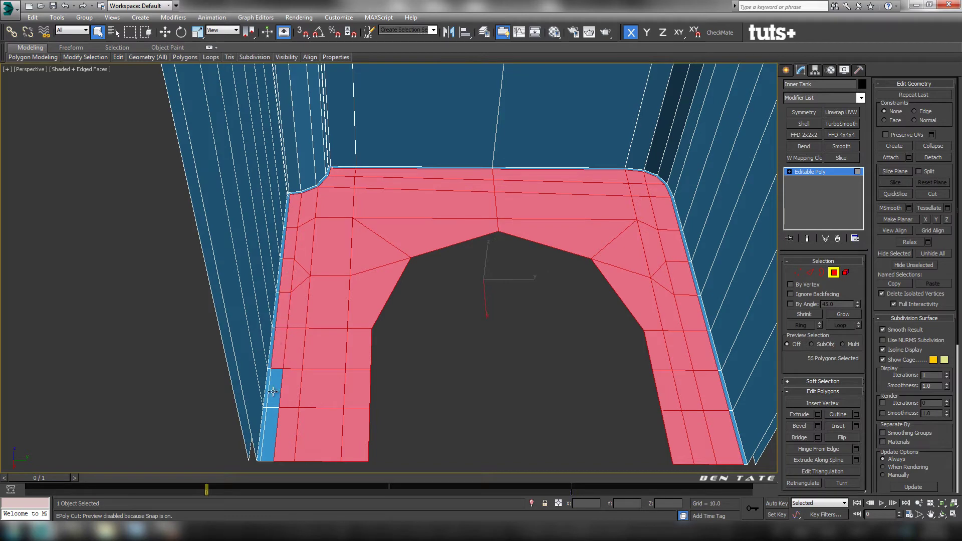
{"action": "left_click", "coordinate": [274, 391], "text": "ctrl"}
{"action": "left_click", "coordinate": [271, 431], "text": "ctrl"}
{"action": "middle_click_drag", "start_coordinate": [401, 311], "coordinate": [455, 150], "text": "alt"}
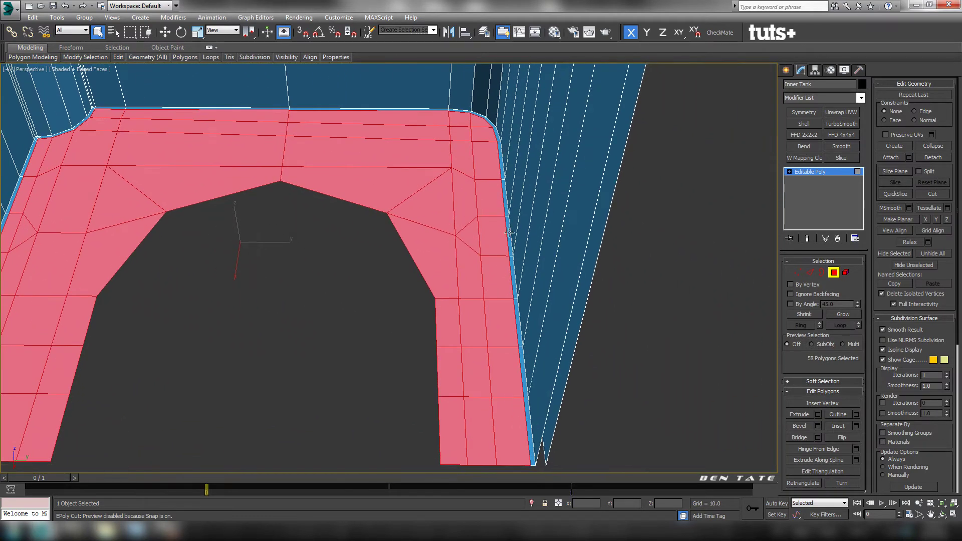
{"action": "left_click", "coordinate": [844, 316]}
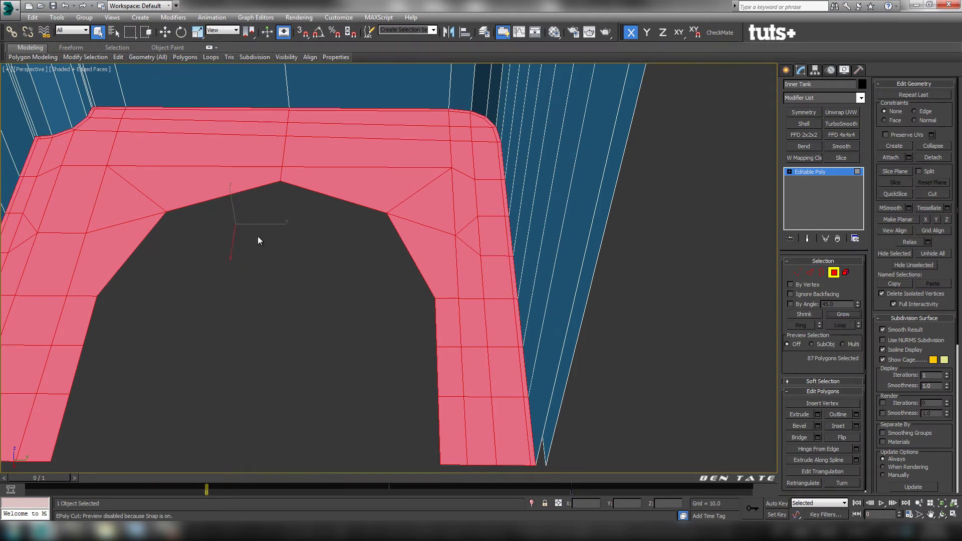
Detach the selected floor polygons as a clone and leave polygon editing on the Inner Tank
{"action": "middle_click_drag", "start_coordinate": [258, 239], "coordinate": [277, 132], "text": "alt"}
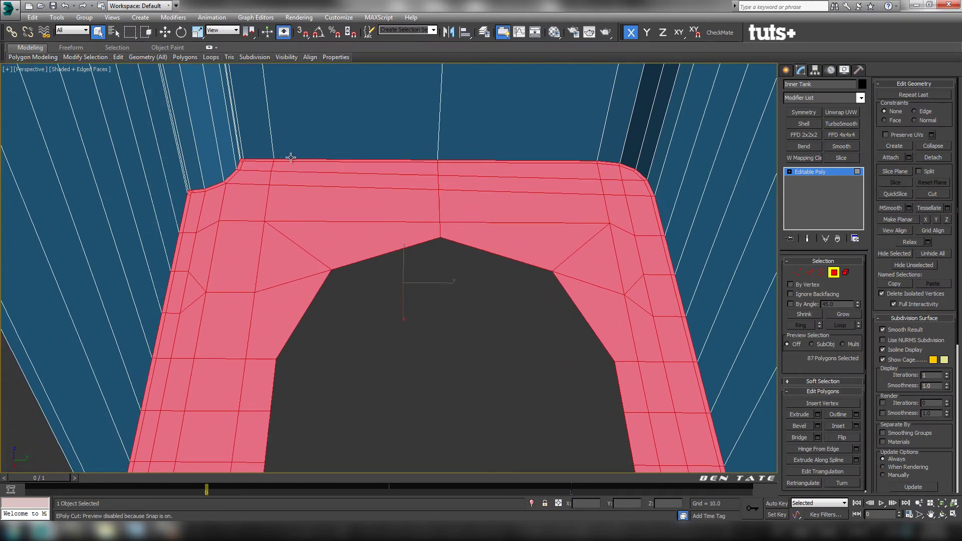
{"action": "middle_click_drag", "start_coordinate": [347, 250], "coordinate": [521, 213], "text": "alt"}
{"action": "scroll", "coordinate": [386, 100], "scroll_direction": "down", "scroll_amount": 3}
{"action": "key", "text": "alt+w"}
{"action": "right_click", "coordinate": [578, 159]}
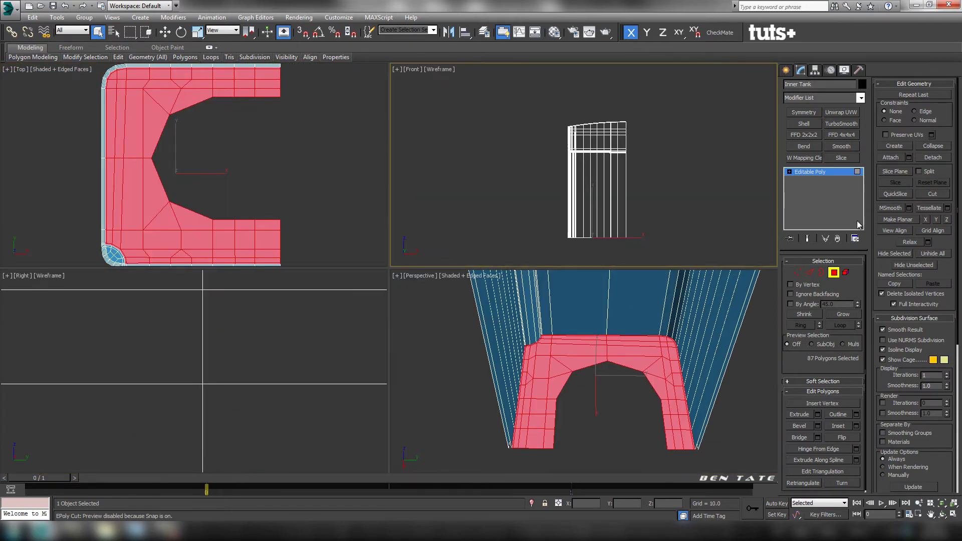
{"action": "key", "text": "alt+w"}
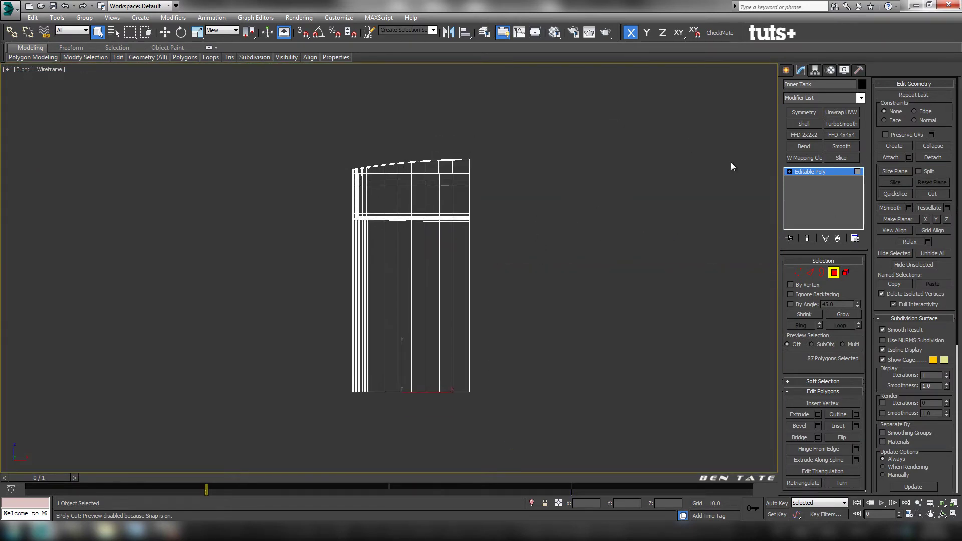
{"action": "left_click", "coordinate": [932, 157]}
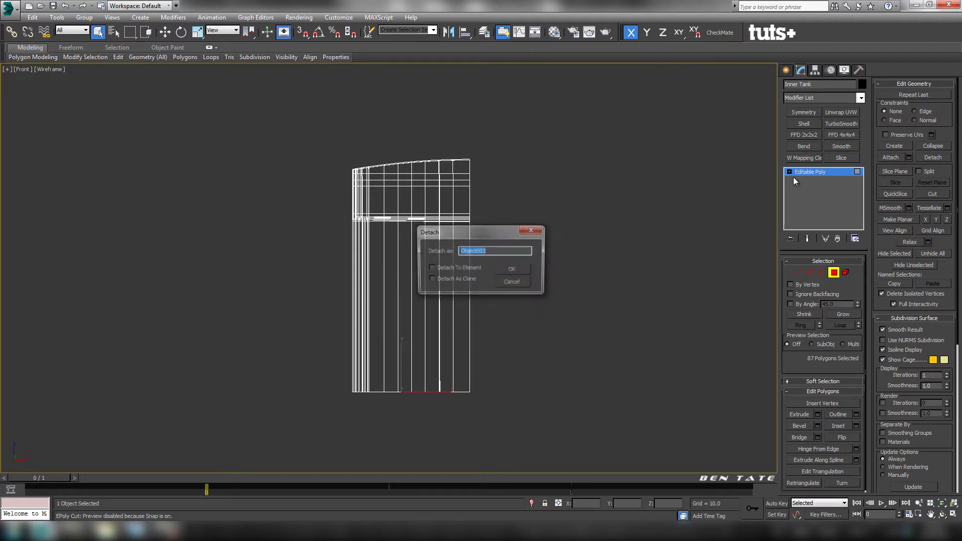
{"action": "left_click", "coordinate": [431, 279]}
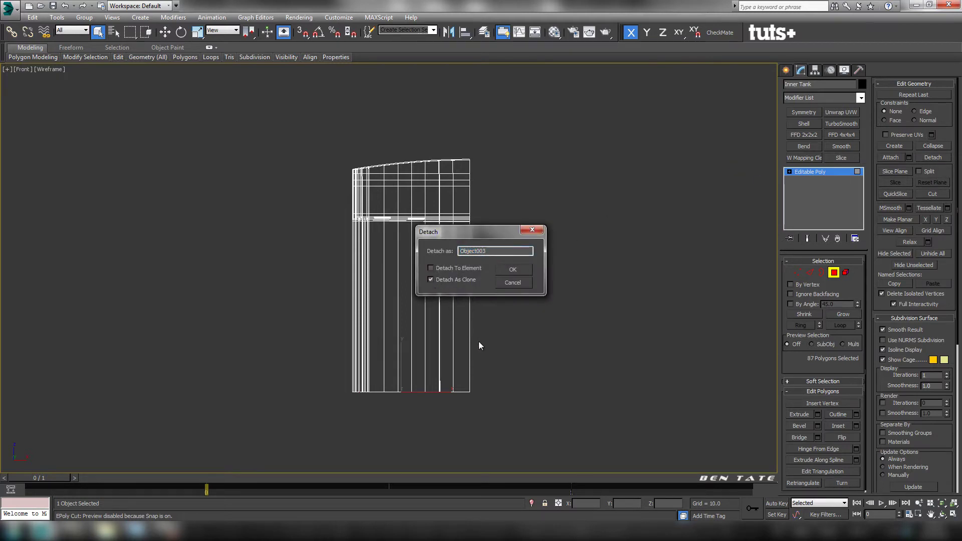
{"action": "left_click", "coordinate": [511, 271]}
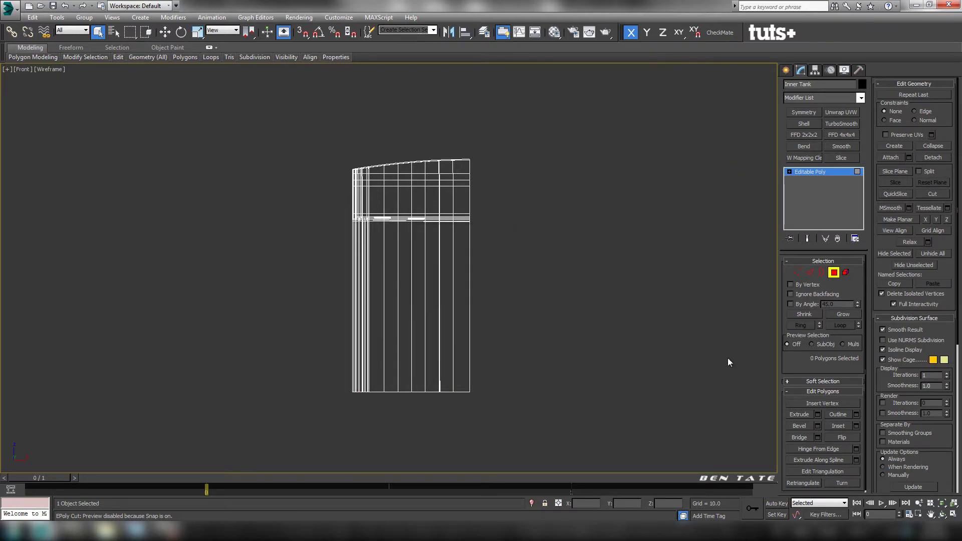
{"action": "left_click", "coordinate": [834, 272]}
{"action": "key", "text": "alt+w"}
{"action": "key", "text": "alt+w"}
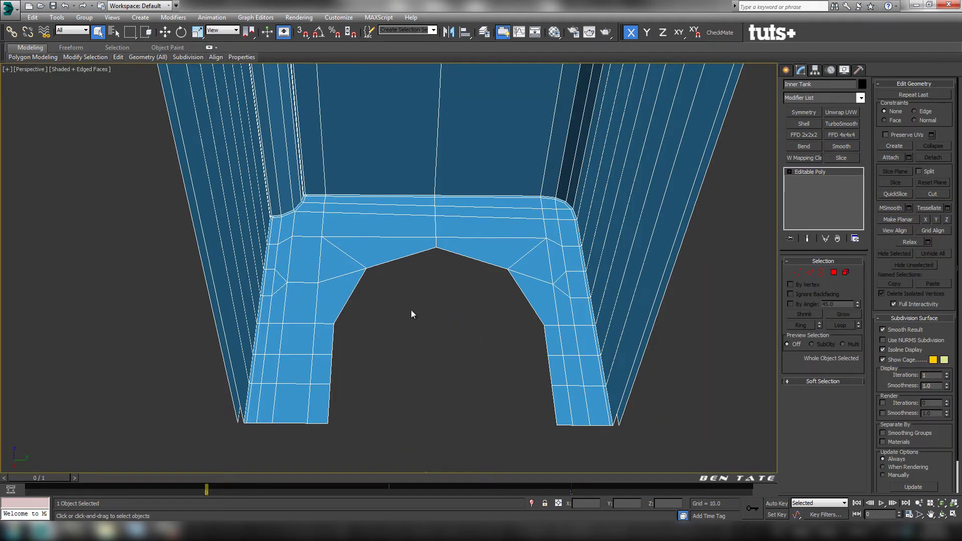
Select the detached floor piece and center its pivot to the object
{"action": "left_click", "coordinate": [533, 249]}
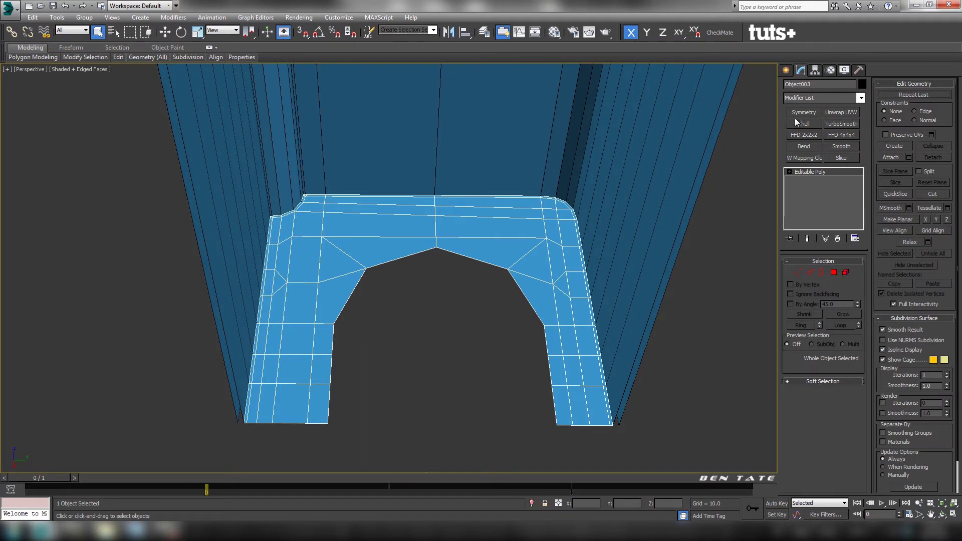
{"action": "left_click", "coordinate": [813, 70]}
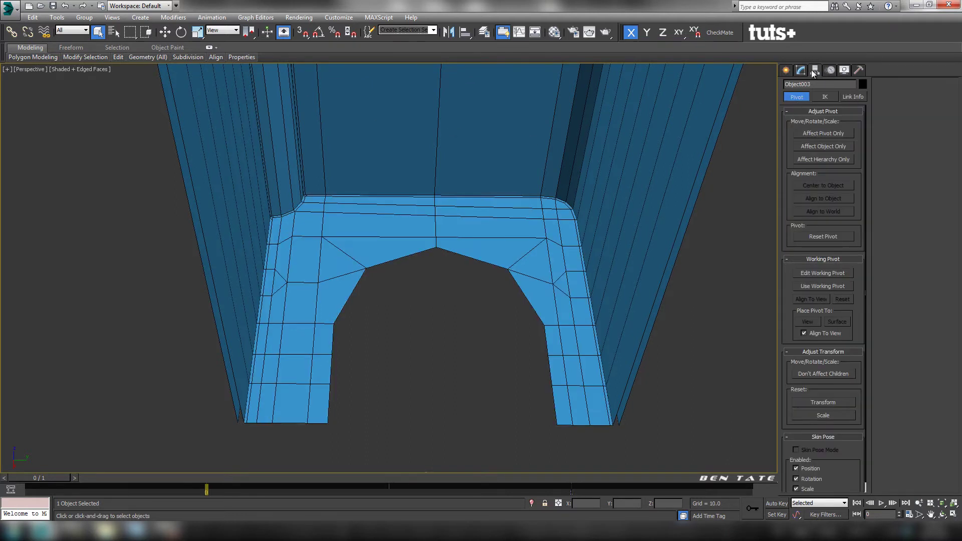
{"action": "left_click", "coordinate": [818, 134]}
{"action": "left_click", "coordinate": [830, 186]}
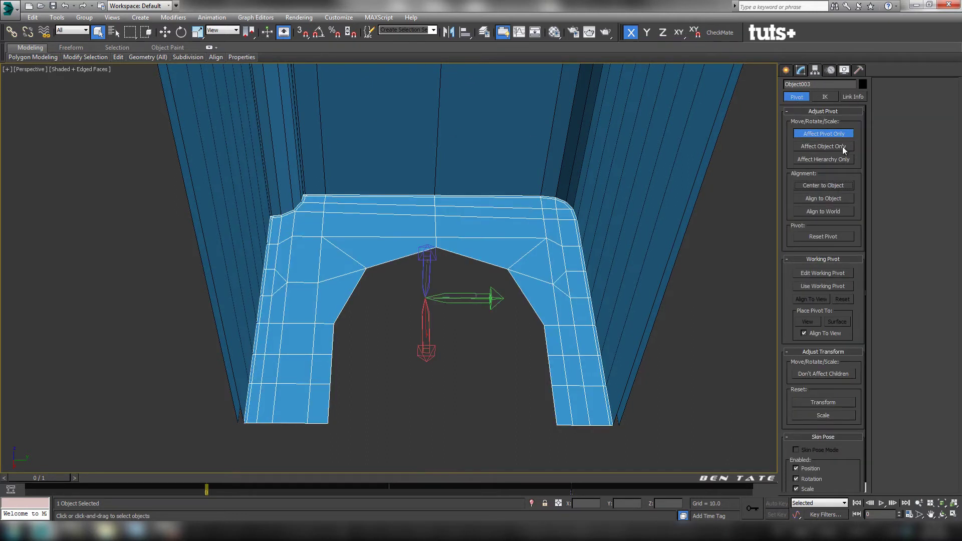
{"action": "left_click", "coordinate": [827, 134]}
{"action": "scroll", "coordinate": [501, 245], "scroll_direction": "down", "scroll_amount": 3}
{"action": "middle_click_drag", "start_coordinate": [501, 245], "coordinate": [494, 204], "text": "alt"}
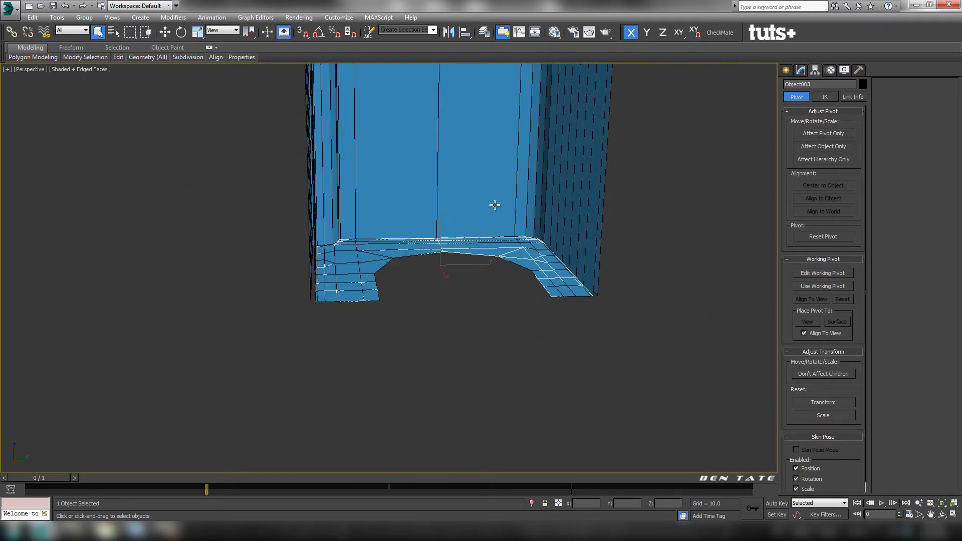
Move the detached floor piece about 18 units down along Z, below the tank floor
{"action": "left_click", "coordinate": [165, 32]}
{"action": "middle_click_drag", "start_coordinate": [335, 119], "coordinate": [417, 206], "text": "alt"}
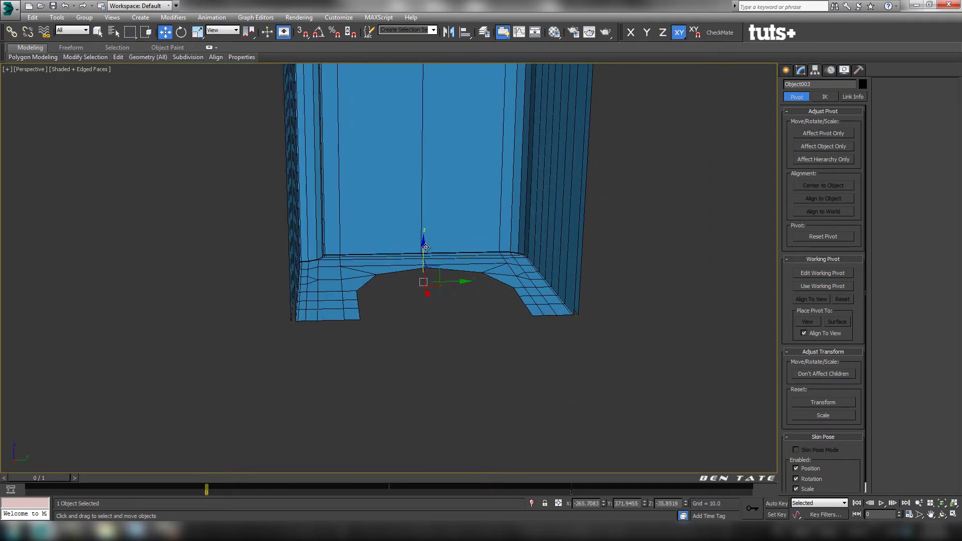
{"action": "left_click_drag", "start_coordinate": [425, 242], "coordinate": [426, 263]}
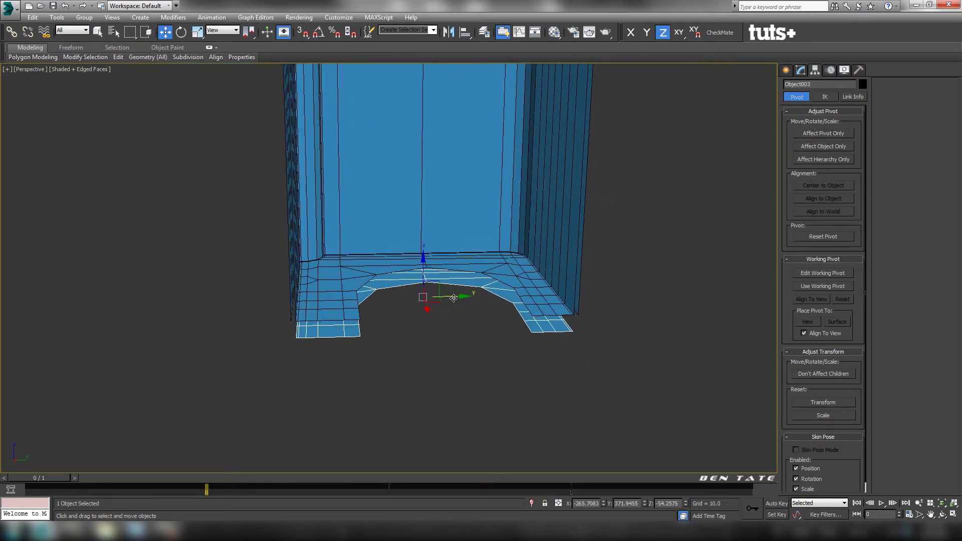
{"action": "middle_click_drag", "start_coordinate": [474, 253], "coordinate": [473, 198]}
{"action": "mouse_move", "coordinate": [368, 288]}
{"action": "middle_mouse_down"}
{"action": "mouse_move", "coordinate": [361, 315]}
{"action": "mouse_move", "coordinate": [371, 281]}
{"action": "mouse_move", "coordinate": [386, 311]}
{"action": "mouse_move", "coordinate": [369, 287]}
{"action": "middle_mouse_up"}
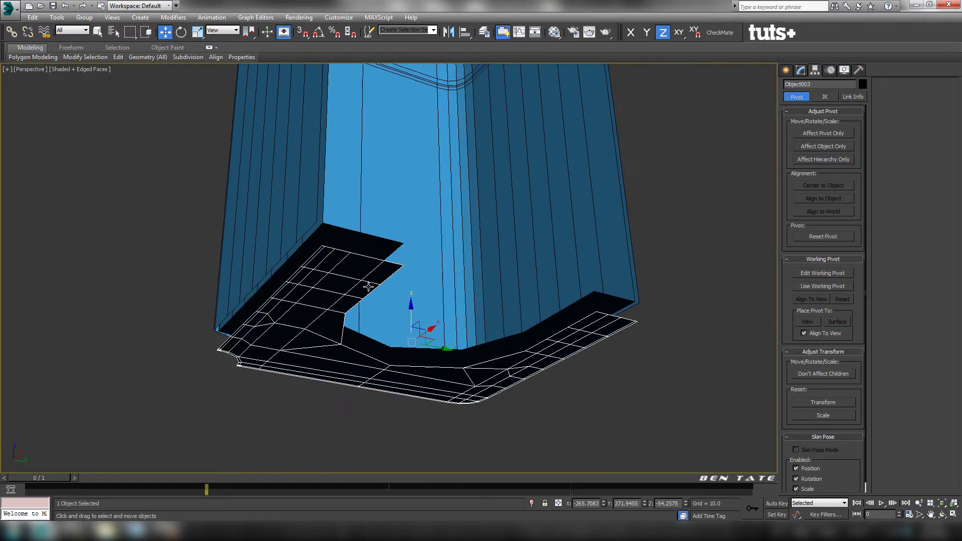
{"action": "middle_click_drag", "start_coordinate": [434, 254], "coordinate": [417, 342], "text": "alt"}
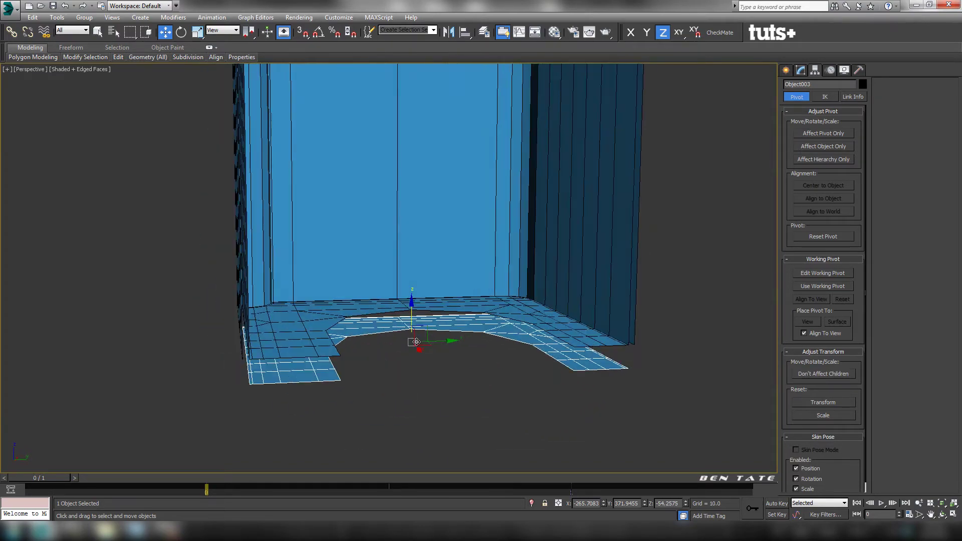
{"action": "middle_click_drag", "start_coordinate": [466, 248], "coordinate": [431, 123], "text": "alt"}
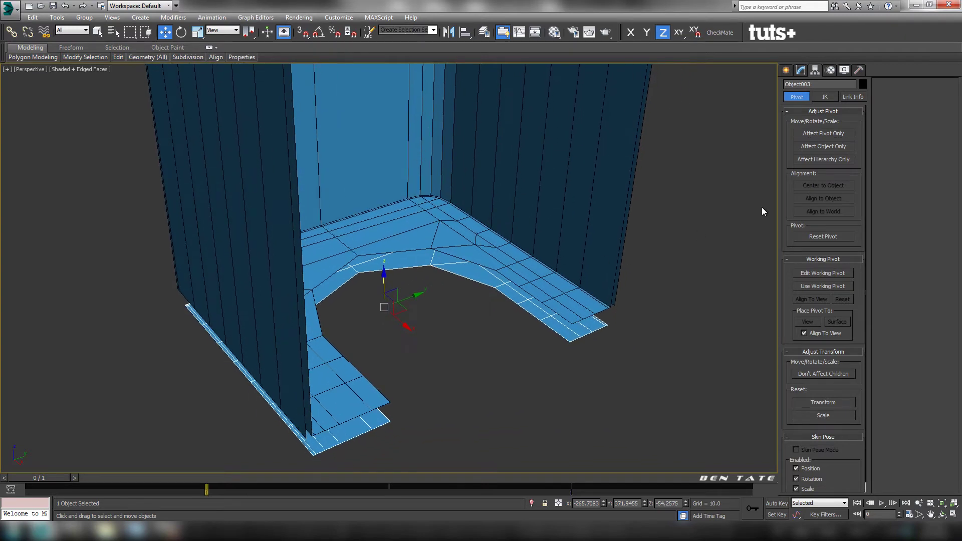
{"action": "left_click", "coordinate": [788, 71]}
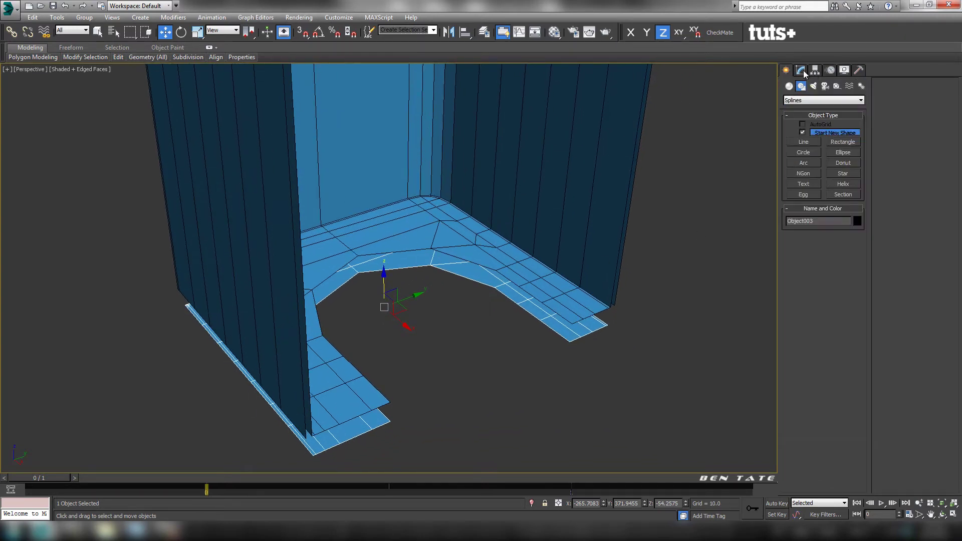
Flip the detached floor piece's normals with a Normal modifier and convert it back to an Editable Poly
{"action": "left_click", "coordinate": [801, 71]}
{"action": "left_click", "coordinate": [862, 98]}
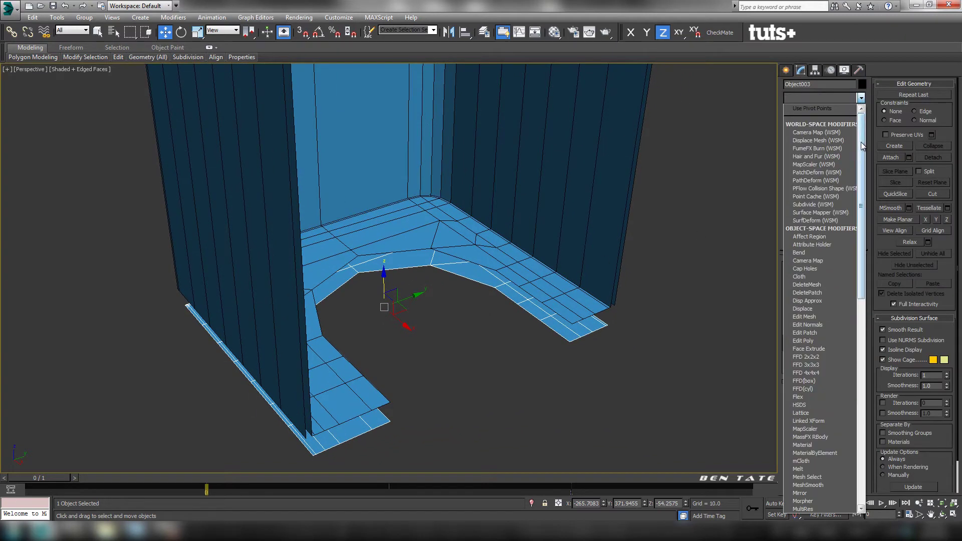
{"action": "left_click_drag", "start_coordinate": [861, 143], "coordinate": [870, 264]}
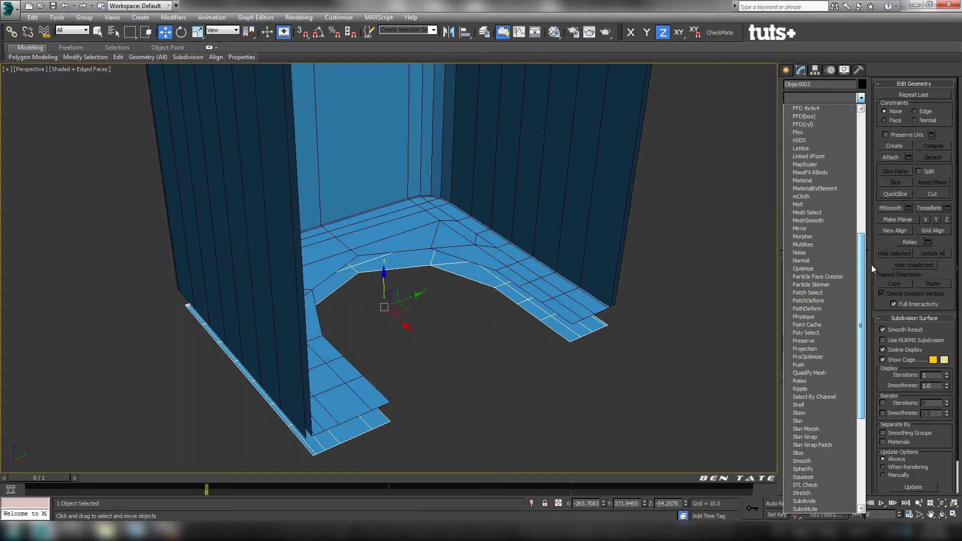
{"action": "left_click", "coordinate": [832, 260]}
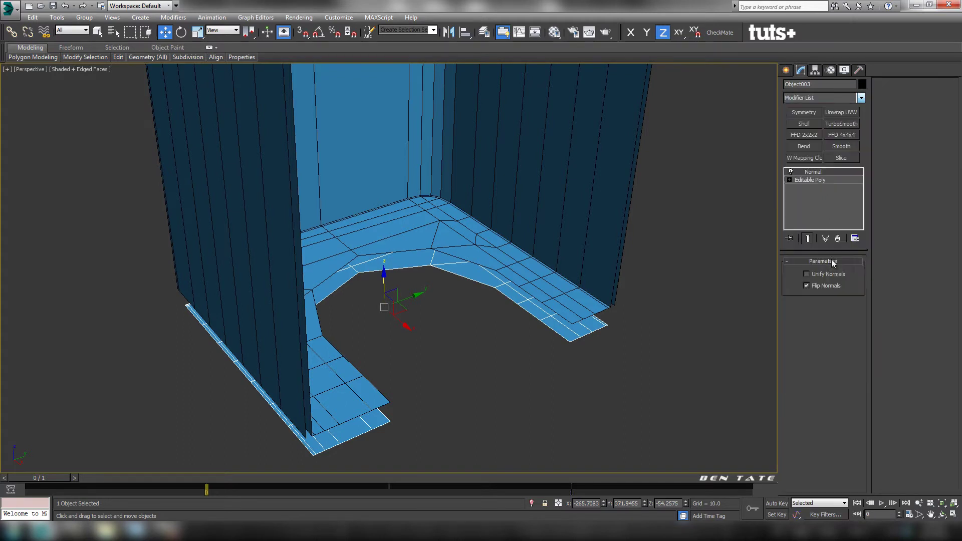
{"action": "right_click", "coordinate": [529, 312]}
{"action": "mouse_move", "coordinate": [624, 394]}
{"action": "left_click", "coordinate": [672, 403]}
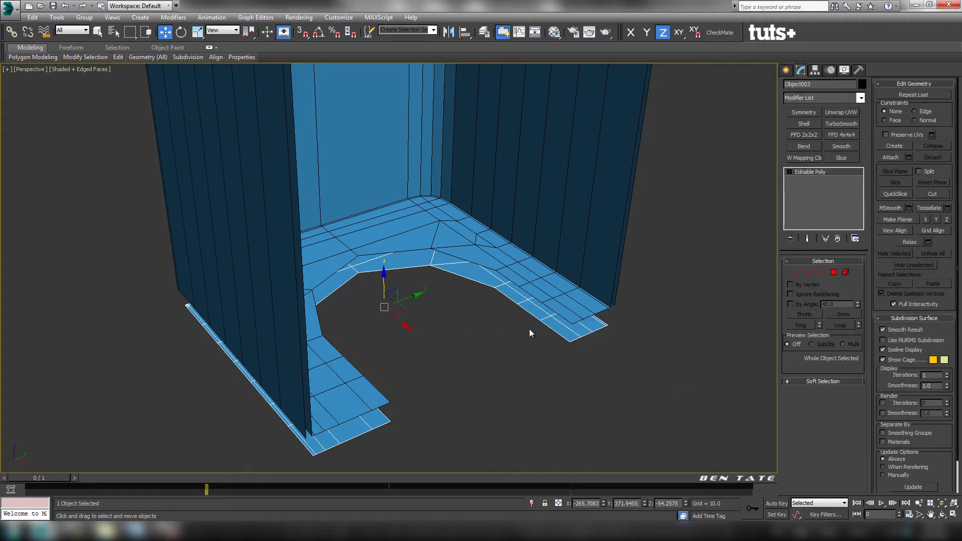
{"action": "middle_click_drag", "start_coordinate": [528, 354], "coordinate": [556, 268], "text": "alt"}
{"action": "middle_click_drag", "start_coordinate": [468, 243], "coordinate": [609, 252], "text": "alt"}
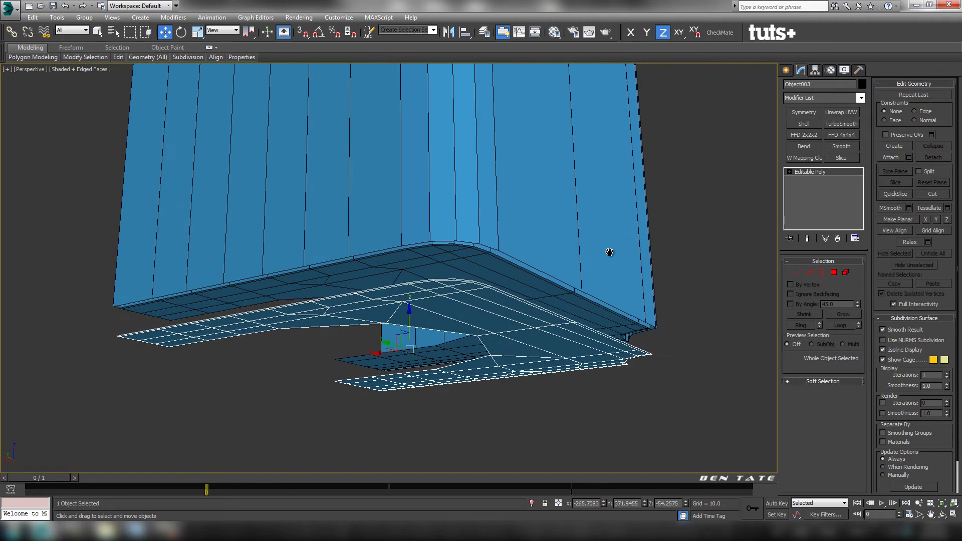
Select the Inner Tank's outer bottom edge at edge level and extend the selection to the whole loop
{"action": "left_click", "coordinate": [518, 210]}
{"action": "middle_click_drag", "start_coordinate": [674, 282], "coordinate": [685, 281]}
{"action": "left_click", "coordinate": [812, 273]}
{"action": "scroll", "coordinate": [531, 279], "scroll_direction": "up", "scroll_amount": 2}
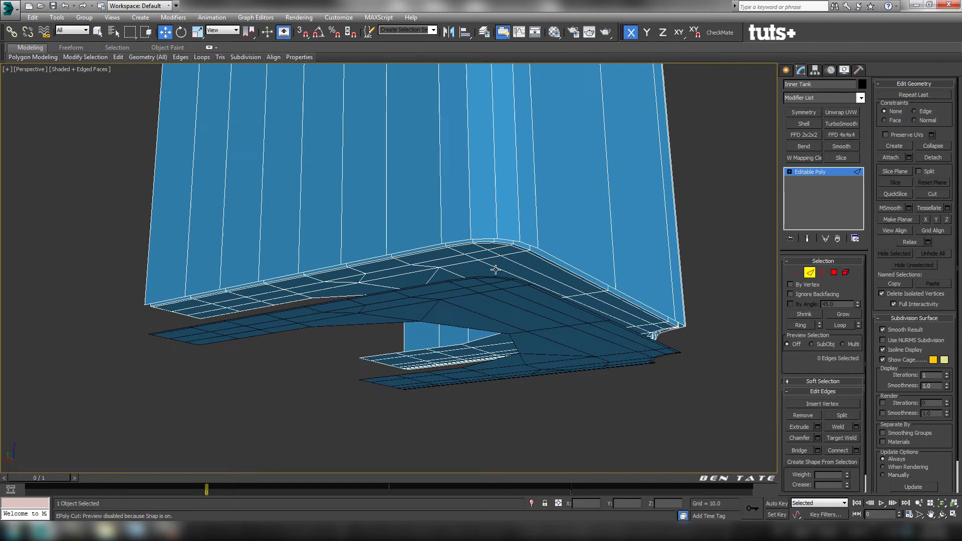
{"action": "left_click", "coordinate": [576, 260]}
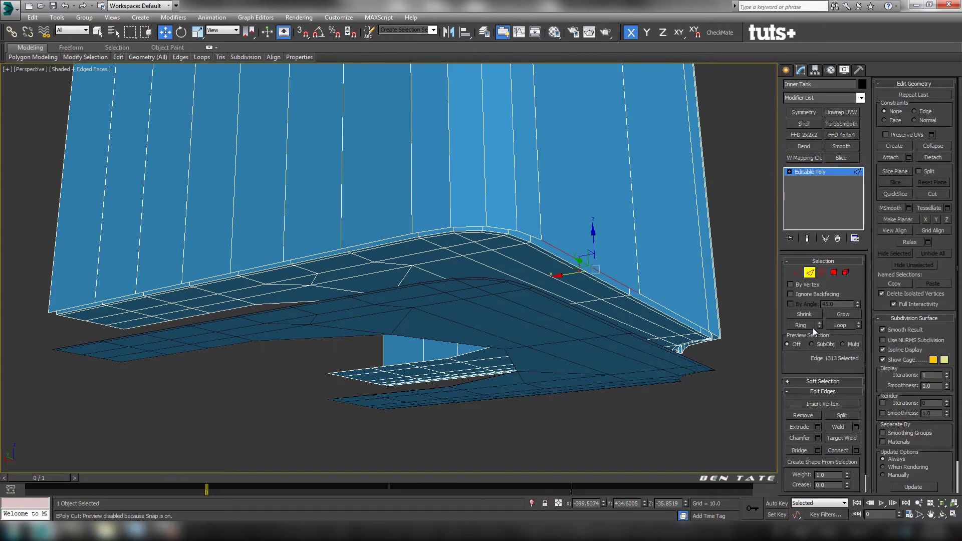
{"action": "left_click", "coordinate": [836, 326]}
{"action": "mouse_move", "coordinate": [481, 311]}
{"action": "middle_mouse_down", "text": "alt"}
{"action": "mouse_move", "coordinate": [367, 301]}
{"action": "mouse_move", "coordinate": [481, 303]}
{"action": "mouse_move", "coordinate": [419, 305]}
{"action": "mouse_move", "coordinate": [495, 321]}
{"action": "middle_mouse_up", "text": "alt"}
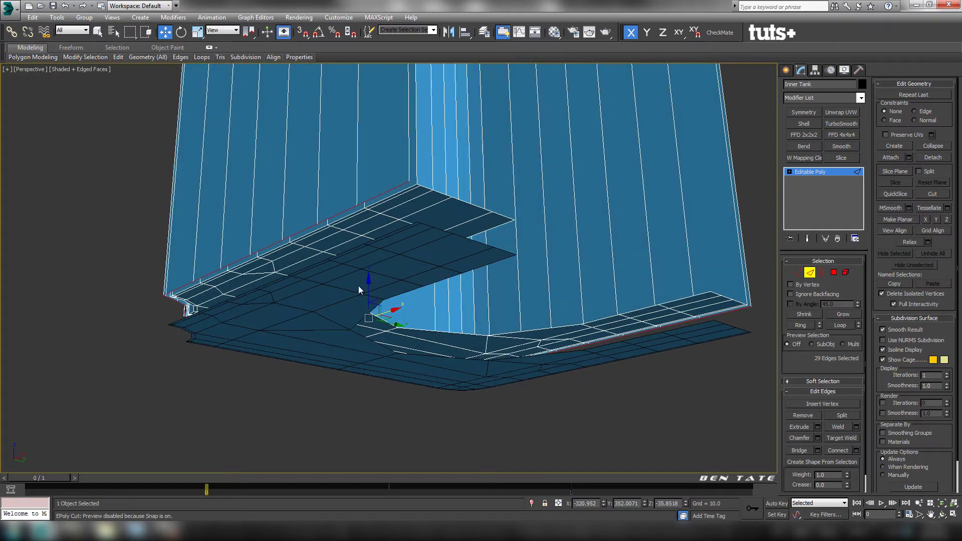
{"action": "middle_click_drag", "start_coordinate": [359, 289], "coordinate": [405, 266], "text": "alt"}
Move the Inner Tank's selected outer bottom edges down about 4.8 units in the Right view and leave edge editing
{"action": "key", "text": "alt+w"}
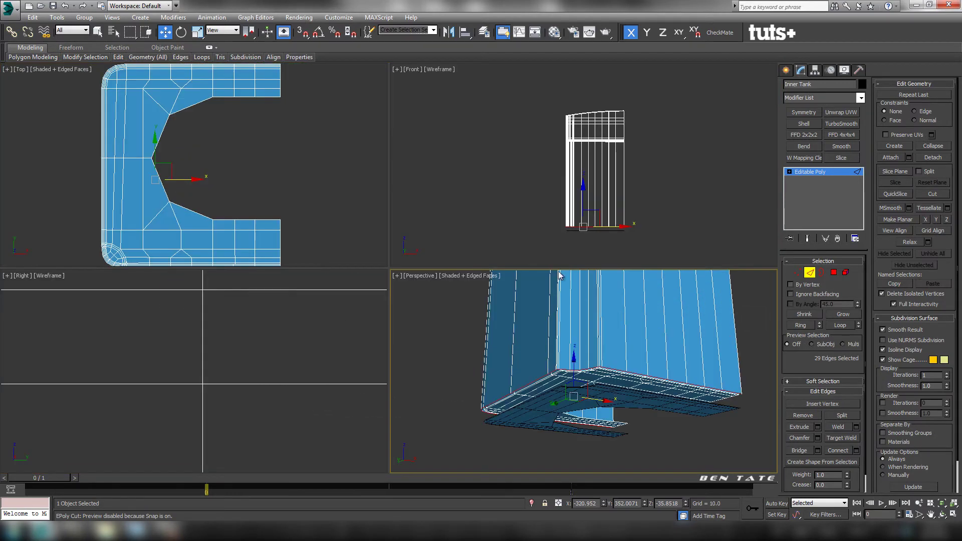
{"action": "right_click", "coordinate": [365, 314]}
{"action": "key", "text": "alt+w"}
{"action": "key", "text": "z"}
{"action": "middle_click_drag", "start_coordinate": [366, 312], "coordinate": [429, 339]}
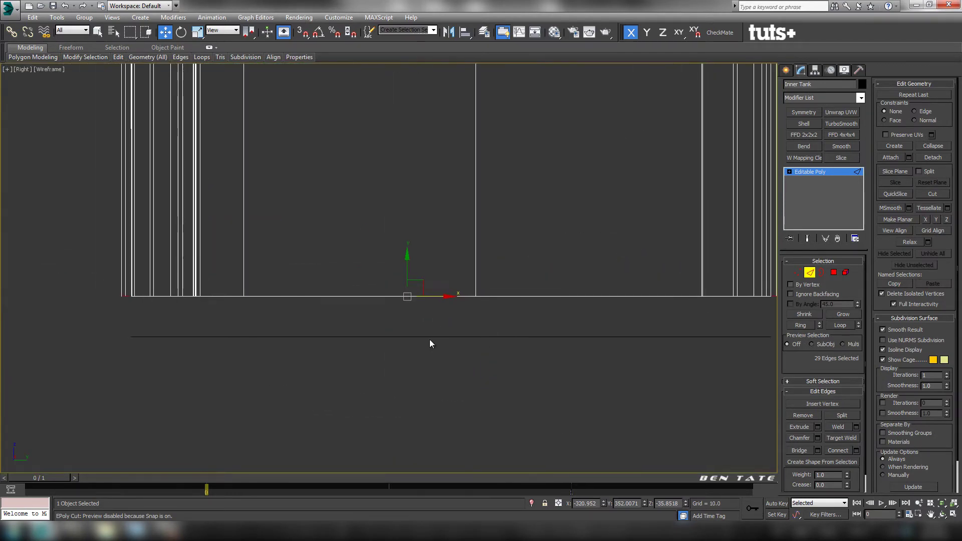
{"action": "middle_click_drag", "start_coordinate": [373, 225], "coordinate": [532, 206]}
{"action": "scroll", "coordinate": [389, 202], "scroll_direction": "up", "scroll_amount": 2}
{"action": "left_click_drag", "start_coordinate": [561, 256], "coordinate": [564, 265]}
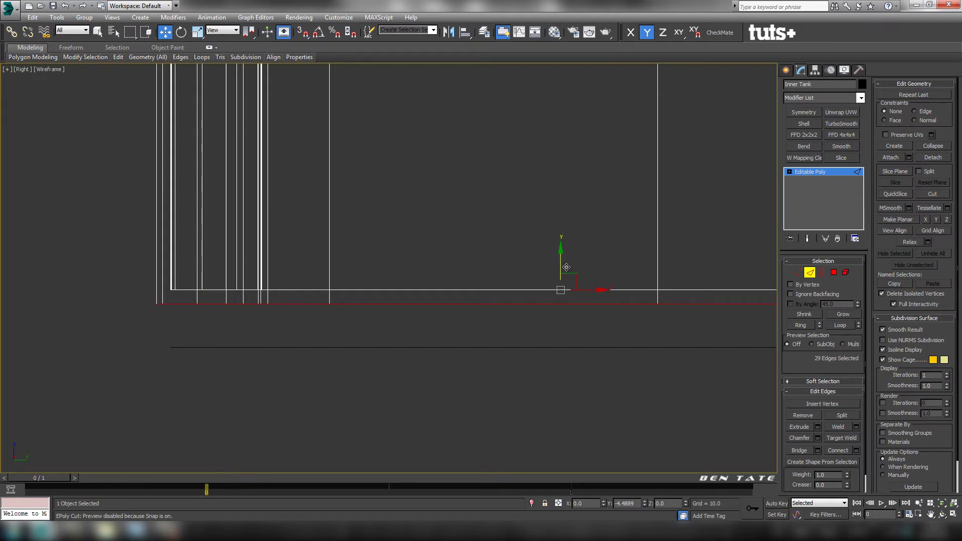
{"action": "left_click_drag", "start_coordinate": [569, 268], "coordinate": [569, 269]}
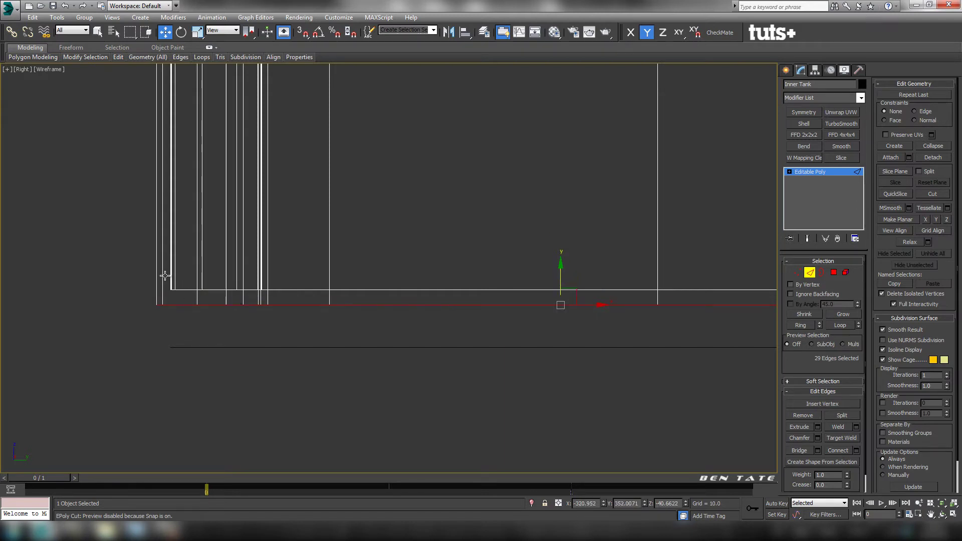
{"action": "key", "text": "alt+w"}
{"action": "right_click", "coordinate": [605, 414]}
{"action": "key", "text": "alt+w"}
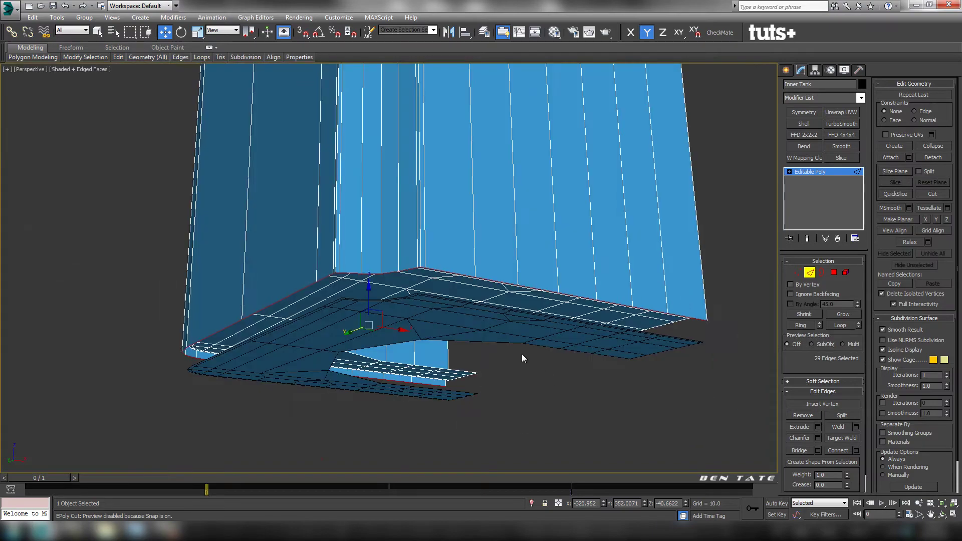
{"action": "middle_click_drag", "start_coordinate": [522, 355], "coordinate": [580, 289], "text": "alt"}
{"action": "key", "text": "alt+w"}
{"action": "right_click", "coordinate": [295, 333]}
{"action": "key", "text": "alt+w"}
{"action": "middle_click_drag", "start_coordinate": [331, 290], "coordinate": [299, 313]}
{"action": "left_click", "coordinate": [810, 273]}
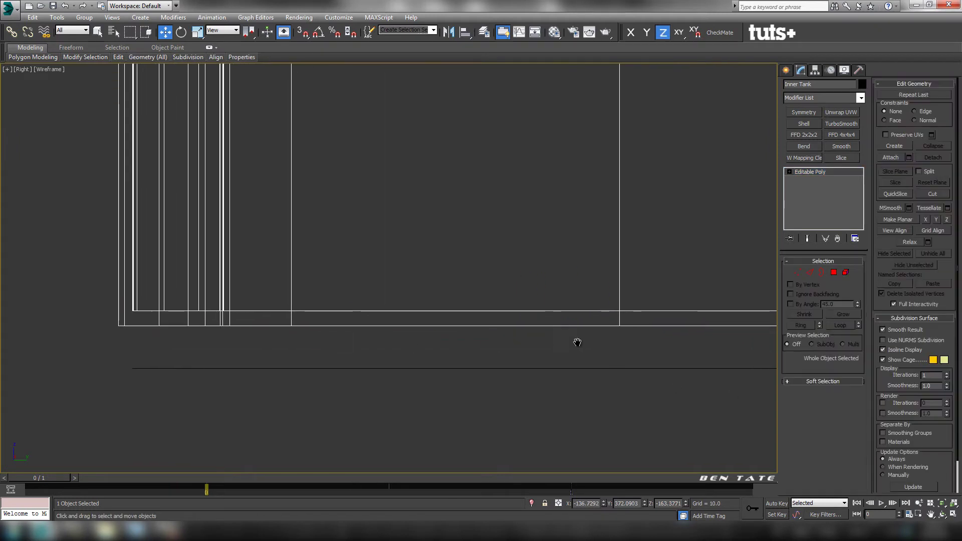
Select the detached floor piece and move it up about 13.6 units to the level of the tank's lowered bottom edges
{"action": "middle_click_drag", "start_coordinate": [576, 339], "coordinate": [485, 320]}
{"action": "left_click", "coordinate": [484, 320]}
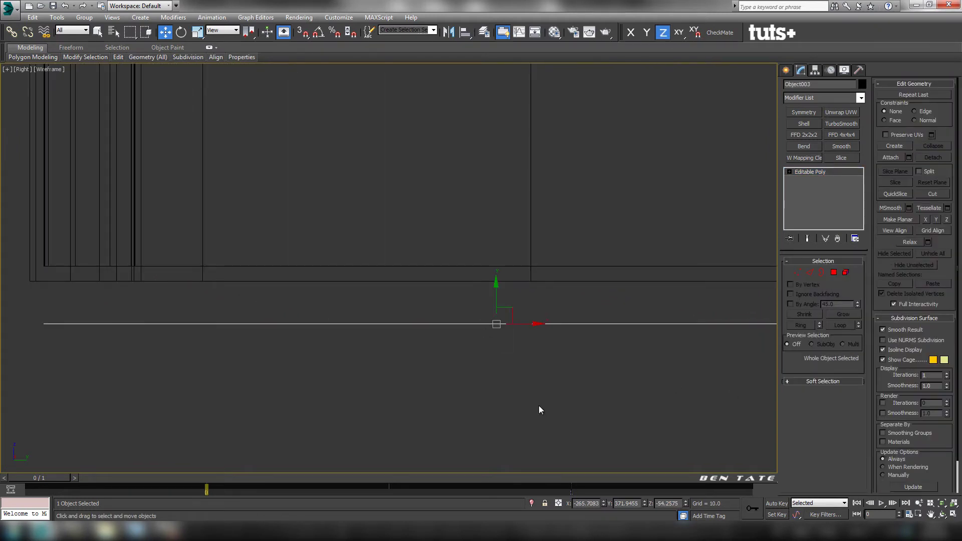
{"action": "key", "text": "alt+w"}
{"action": "key", "text": "alt+w"}
{"action": "middle_click_drag", "start_coordinate": [543, 393], "coordinate": [470, 422], "text": "alt"}
{"action": "key", "text": "alt+w"}
{"action": "key", "text": "alt+w"}
{"action": "scroll", "coordinate": [449, 353], "scroll_direction": "up", "scroll_amount": 6}
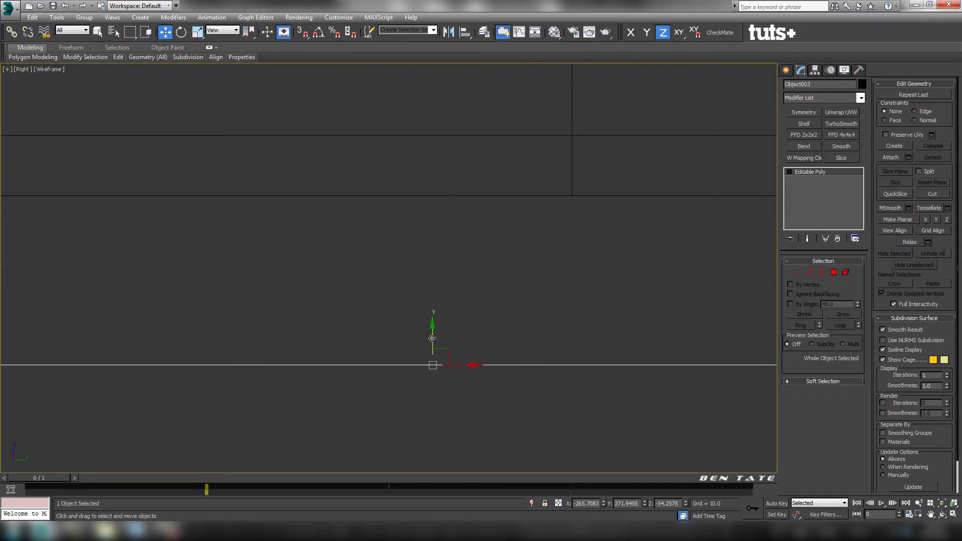
{"action": "left_click_drag", "start_coordinate": [432, 339], "coordinate": [453, 170]}
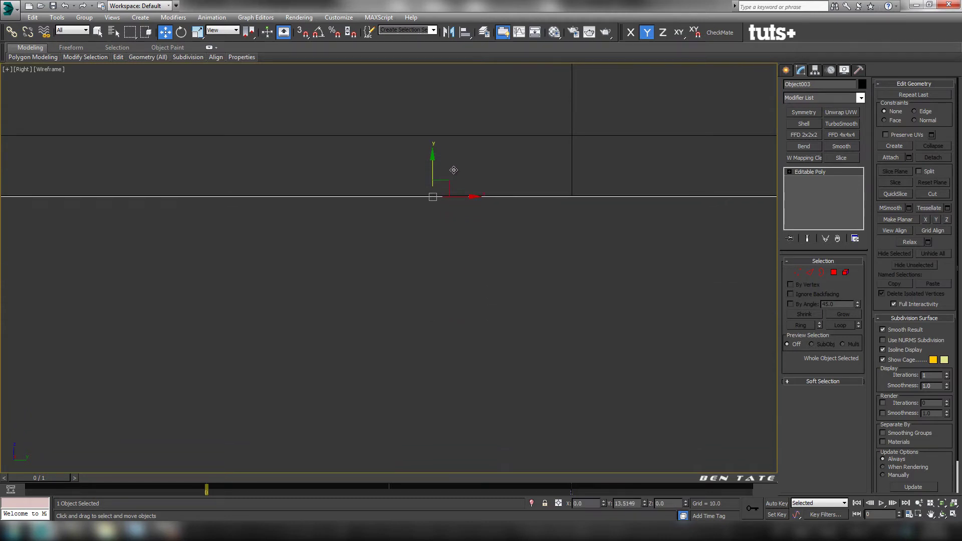
Fine-tune the floor piece's height at close zoom so it lines up with the tank's bottom edge
{"action": "middle_click_drag", "start_coordinate": [434, 208], "coordinate": [427, 279]}
{"action": "scroll", "coordinate": [426, 279], "scroll_direction": "up", "scroll_amount": 7}
{"action": "scroll", "coordinate": [405, 208], "scroll_direction": "up", "scroll_amount": 4}
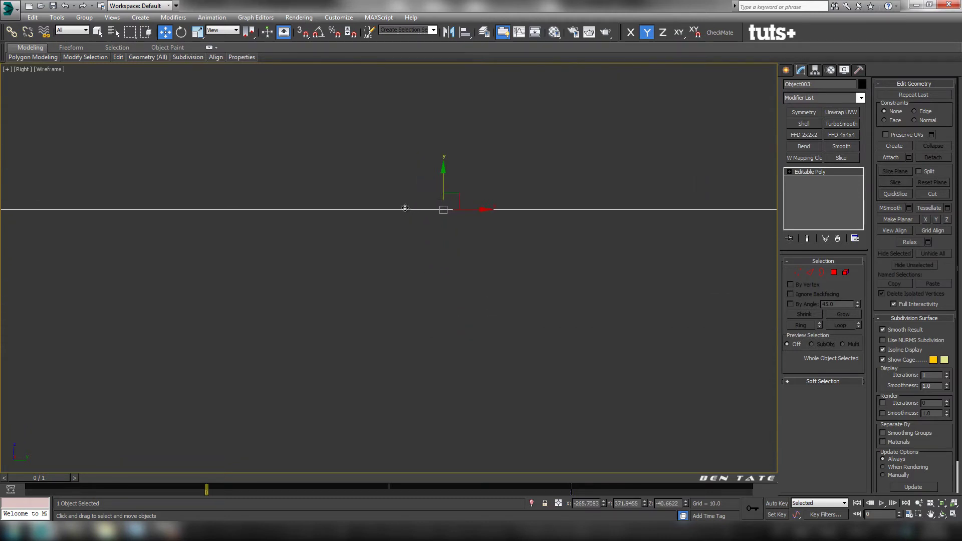
{"action": "scroll", "coordinate": [405, 208], "scroll_direction": "up", "scroll_amount": 3}
{"action": "scroll", "coordinate": [507, 236], "scroll_direction": "up", "scroll_amount": 7}
{"action": "middle_click_drag", "start_coordinate": [499, 222], "coordinate": [521, 464]}
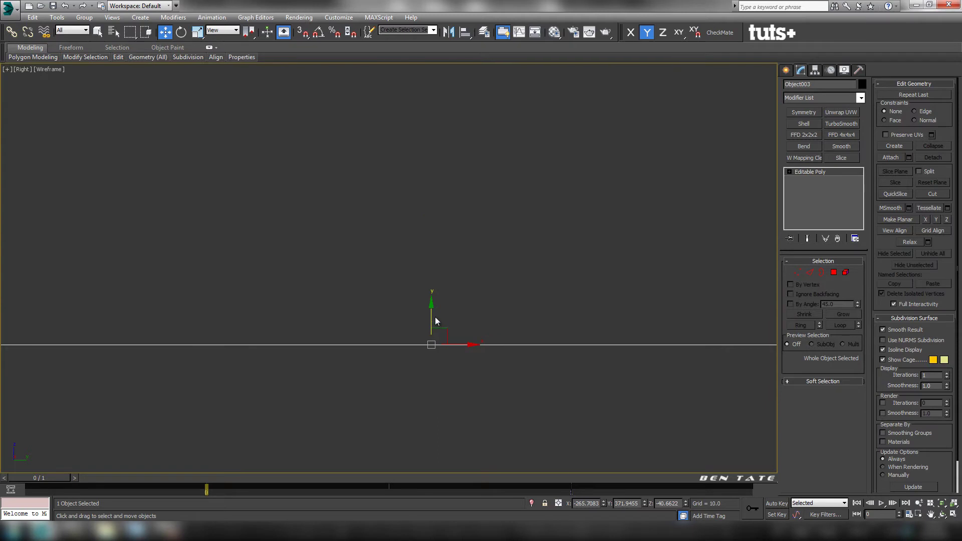
{"action": "mouse_move", "coordinate": [433, 317]}
{"action": "left_mouse_down"}
{"action": "mouse_move", "coordinate": [434, 343]}
{"action": "mouse_move", "coordinate": [446, 313]}
{"action": "left_mouse_up"}
{"action": "middle_click_drag", "start_coordinate": [455, 344], "coordinate": [503, 372]}
{"action": "scroll", "coordinate": [503, 371], "scroll_direction": "down", "scroll_amount": 7}
{"action": "scroll", "coordinate": [523, 389], "scroll_direction": "down", "scroll_amount": 10}
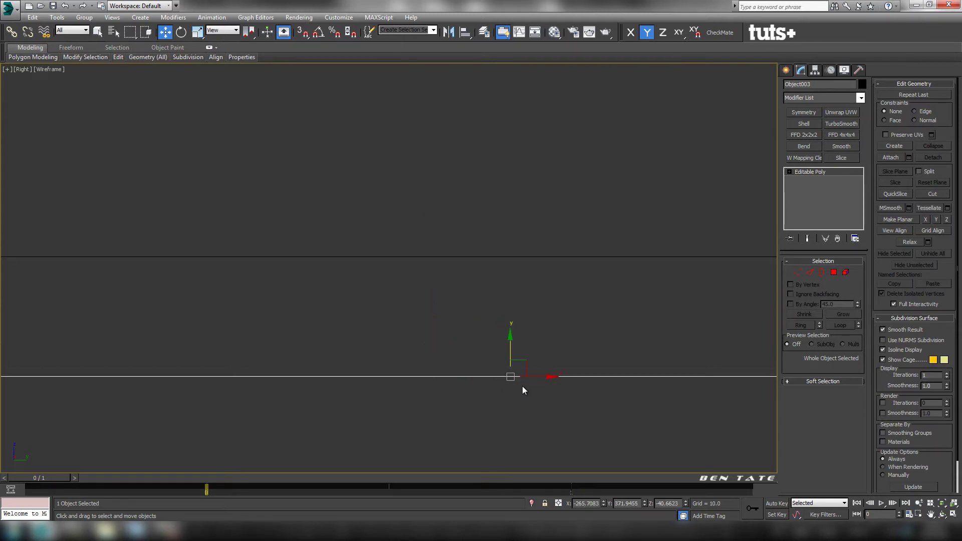
{"action": "scroll", "coordinate": [575, 391], "scroll_direction": "down", "scroll_amount": 6}
{"action": "middle_click_drag", "start_coordinate": [627, 388], "coordinate": [518, 376]}
Select the Inner Tank and attach the floor piece beneath it to the tank
{"action": "key", "text": "alt+w"}
{"action": "middle_click", "coordinate": [614, 453]}
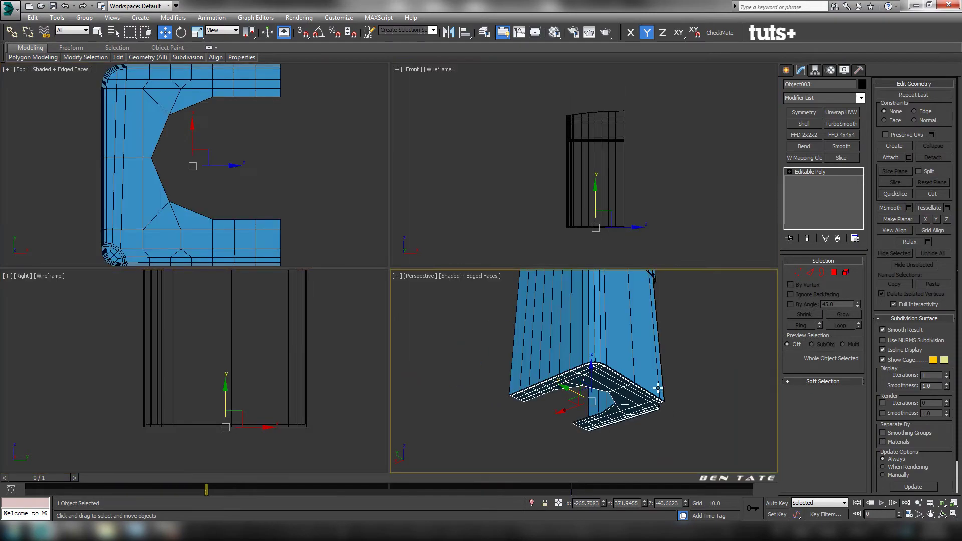
{"action": "key", "text": "alt+w"}
{"action": "middle_click_drag", "start_coordinate": [556, 401], "coordinate": [485, 284], "text": "alt"}
{"action": "scroll", "coordinate": [448, 270], "scroll_direction": "up", "scroll_amount": 3}
{"action": "middle_click_drag", "start_coordinate": [506, 356], "coordinate": [525, 402]}
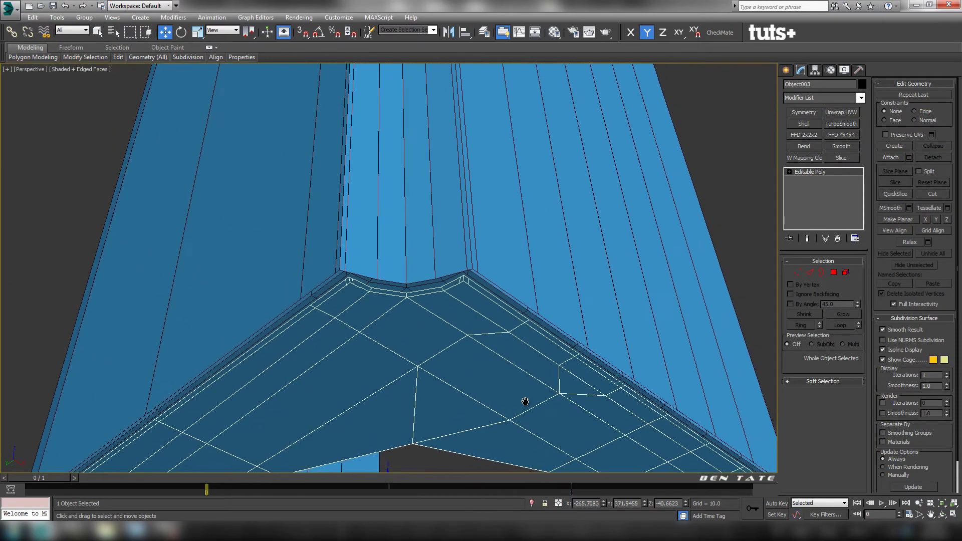
{"action": "middle_click_drag", "start_coordinate": [498, 332], "coordinate": [569, 283], "text": "alt"}
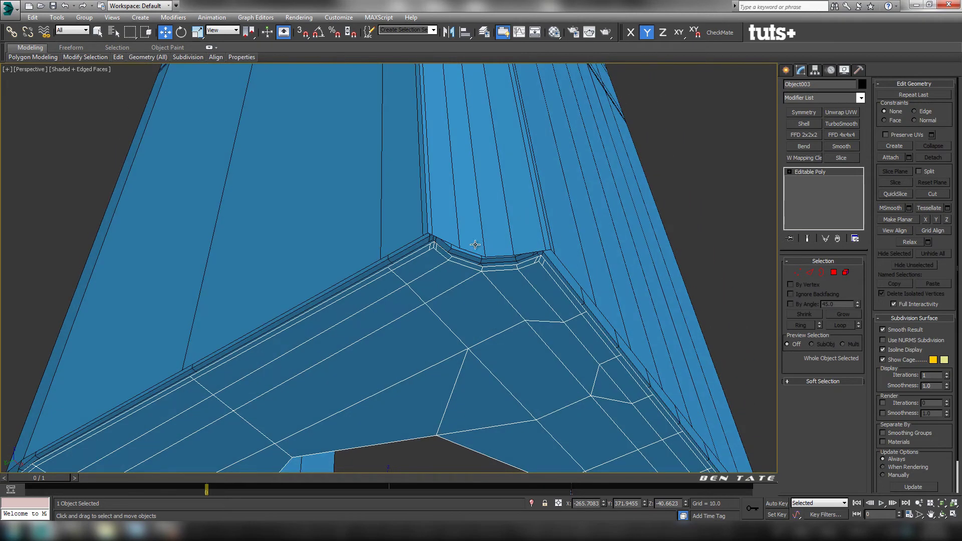
{"action": "middle_click_drag", "start_coordinate": [486, 282], "coordinate": [423, 301]}
{"action": "scroll", "coordinate": [536, 248], "scroll_direction": "up", "scroll_amount": 3}
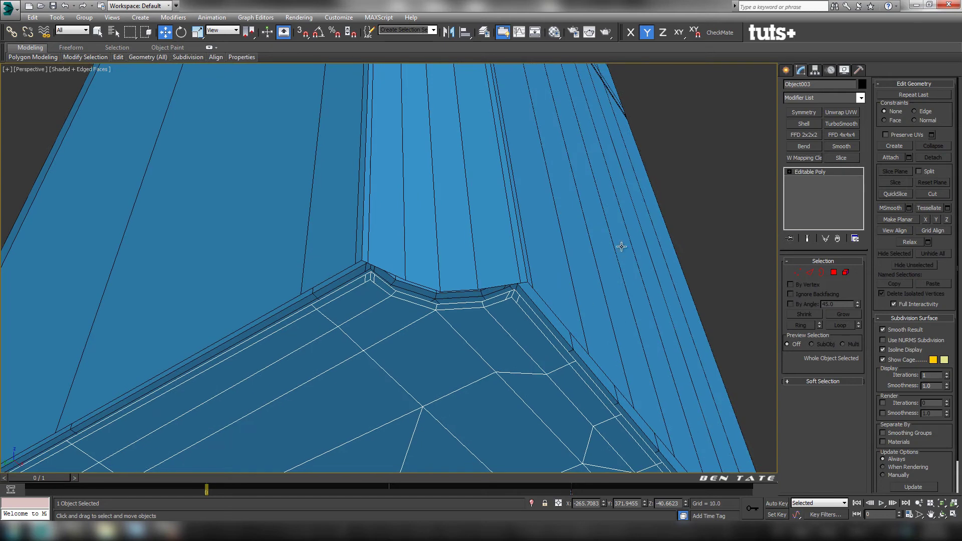
{"action": "left_click", "coordinate": [610, 234]}
{"action": "left_click", "coordinate": [887, 159]}
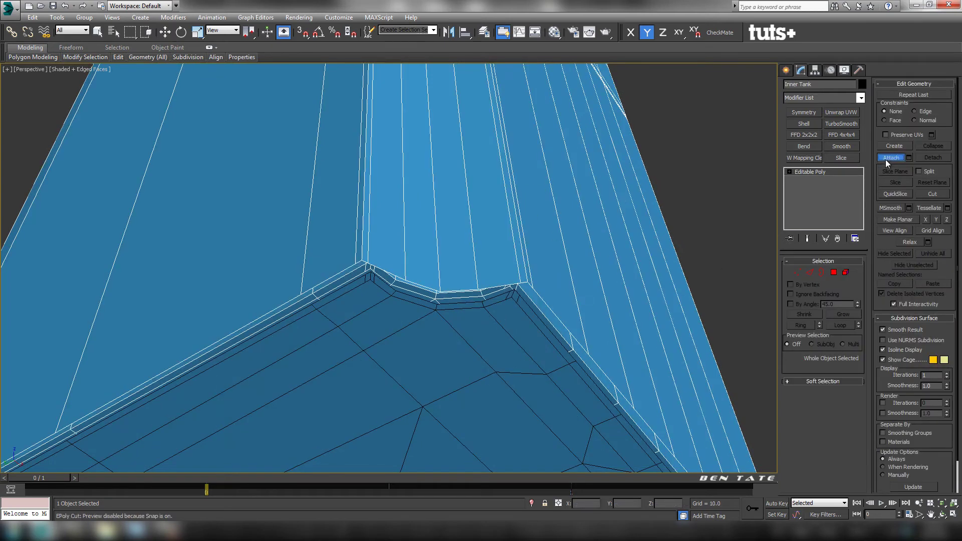
{"action": "left_click", "coordinate": [496, 339]}
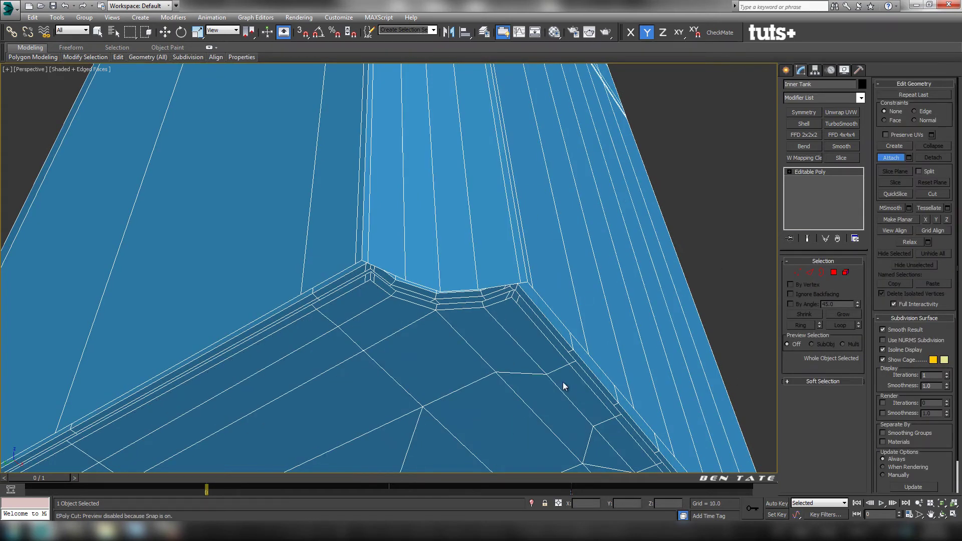
{"action": "left_click", "coordinate": [891, 159]}
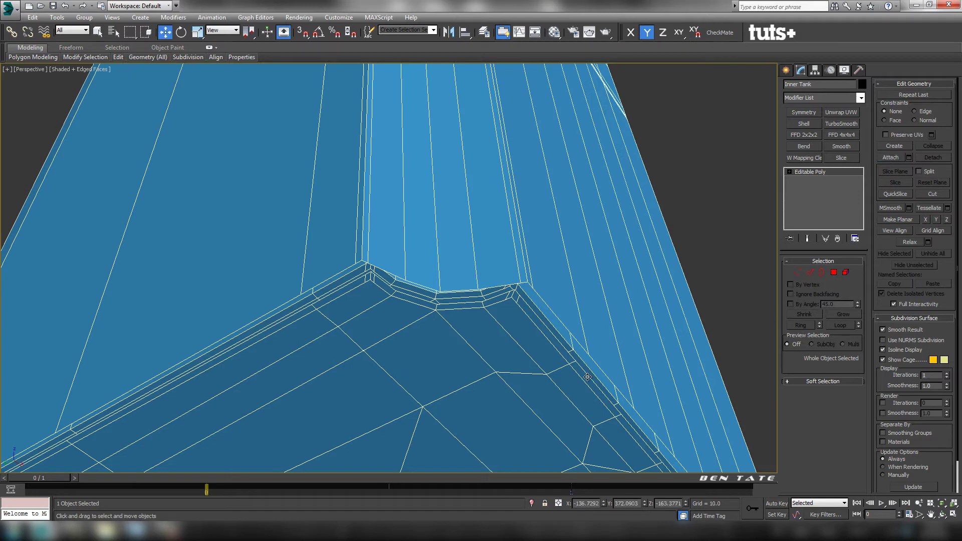
Bridge the tank wall's bottom edge to the floor piece's adjoining edge at the open end of one side
{"action": "middle_click_drag", "start_coordinate": [504, 352], "coordinate": [535, 369]}
{"action": "scroll", "coordinate": [531, 357], "scroll_direction": "up", "scroll_amount": 2}
{"action": "scroll", "coordinate": [531, 355], "scroll_direction": "up", "scroll_amount": 2}
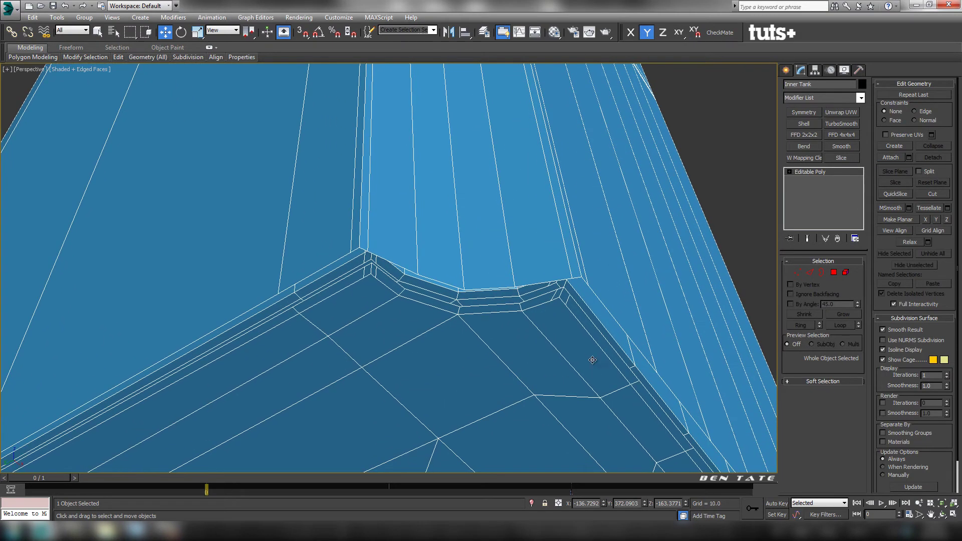
{"action": "left_click", "coordinate": [810, 272]}
{"action": "middle_click_drag", "start_coordinate": [396, 311], "coordinate": [503, 355], "text": "alt"}
{"action": "scroll", "coordinate": [465, 273], "scroll_direction": "up", "scroll_amount": 4}
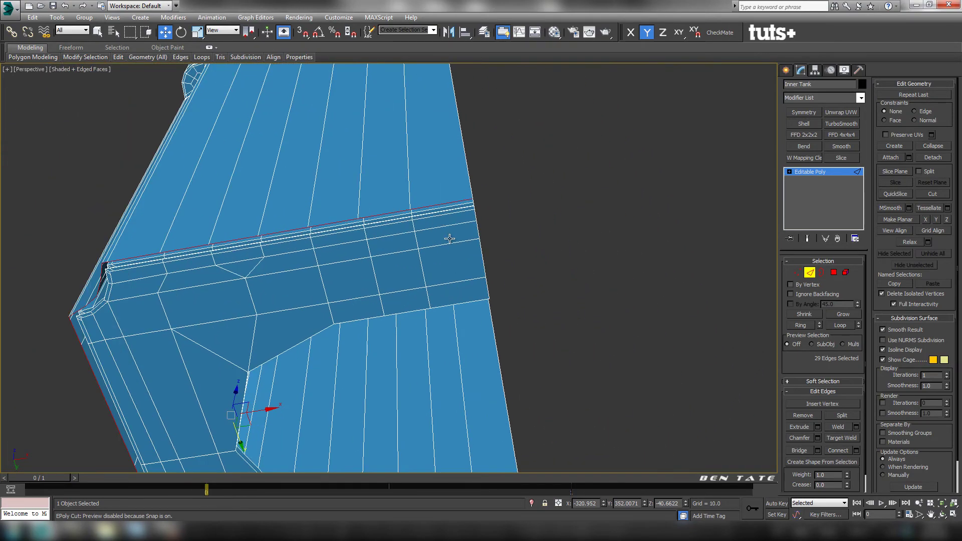
{"action": "middle_click_drag", "start_coordinate": [449, 239], "coordinate": [543, 368]}
{"action": "scroll", "coordinate": [521, 357], "scroll_direction": "up", "scroll_amount": 2}
{"action": "scroll", "coordinate": [520, 357], "scroll_direction": "up", "scroll_amount": 2}
{"action": "middle_click_drag", "start_coordinate": [502, 318], "coordinate": [663, 359], "text": "alt"}
{"action": "scroll", "coordinate": [456, 297], "scroll_direction": "up", "scroll_amount": 5}
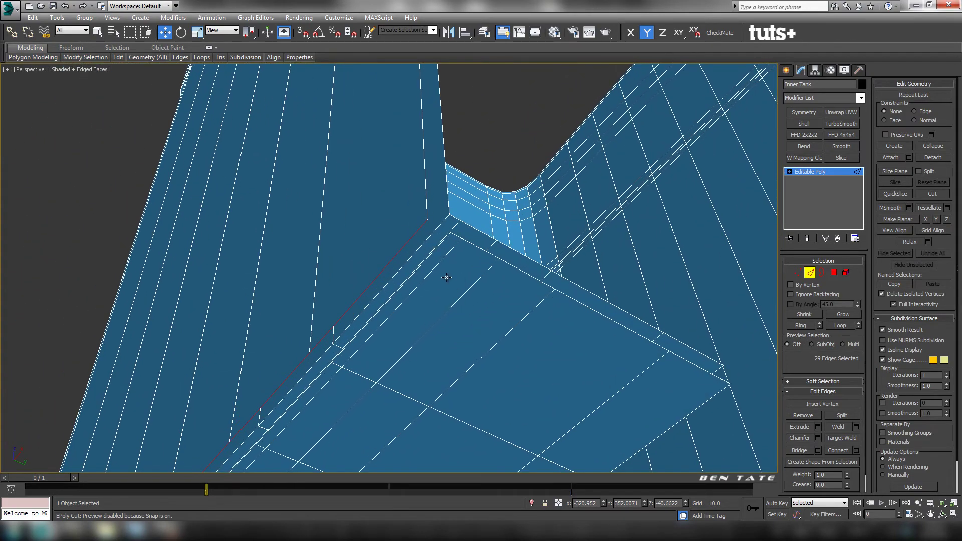
{"action": "left_click", "coordinate": [404, 245]}
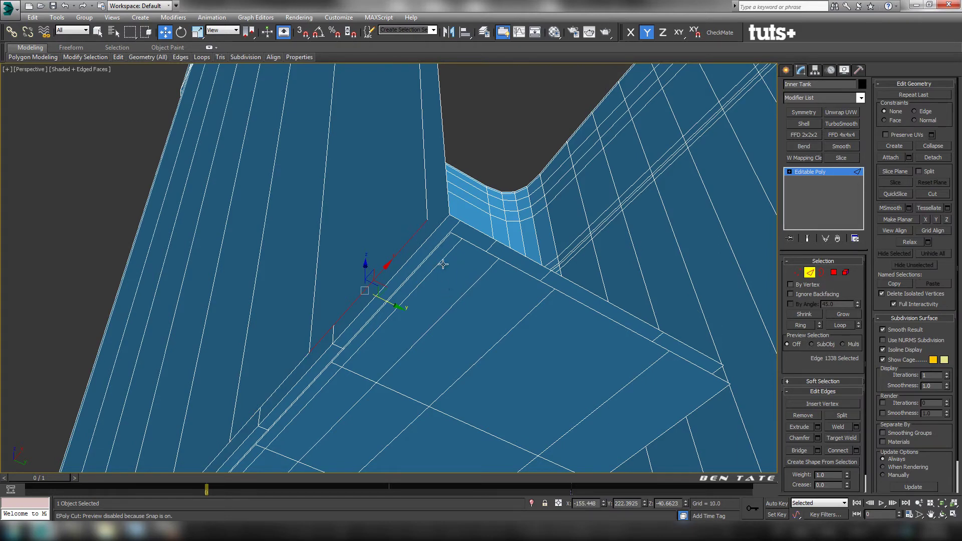
{"action": "left_click", "coordinate": [435, 250], "text": "ctrl"}
{"action": "middle_click_drag", "start_coordinate": [472, 275], "coordinate": [490, 288], "text": "alt"}
{"action": "left_click", "coordinate": [801, 450]}
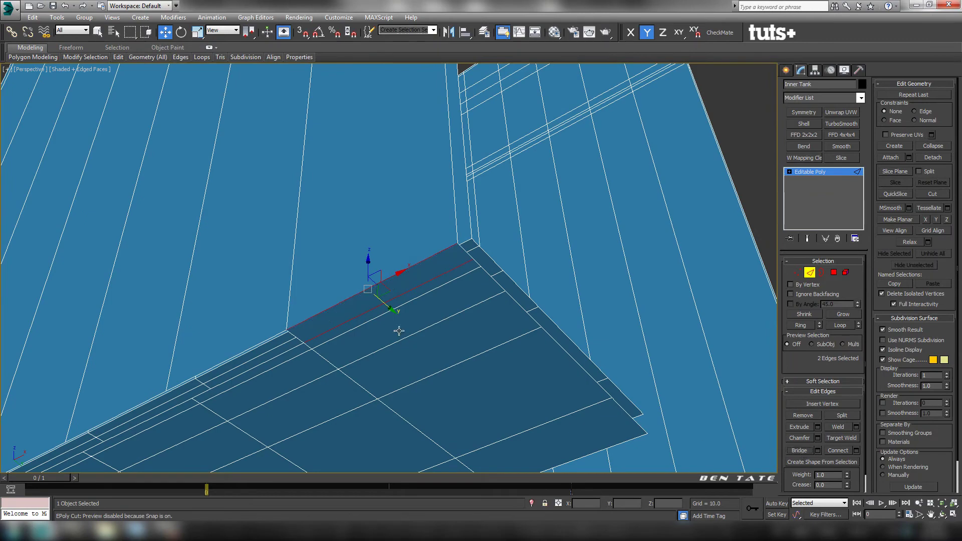
Bridge the corresponding wall and floor edges at the open end of the opposite side
{"action": "middle_click_drag", "start_coordinate": [438, 329], "coordinate": [464, 343]}
{"action": "scroll", "coordinate": [447, 336], "scroll_direction": "down", "scroll_amount": 5}
{"action": "middle_click_drag", "start_coordinate": [464, 344], "coordinate": [392, 294]}
{"action": "scroll", "coordinate": [437, 273], "scroll_direction": "up", "scroll_amount": 6}
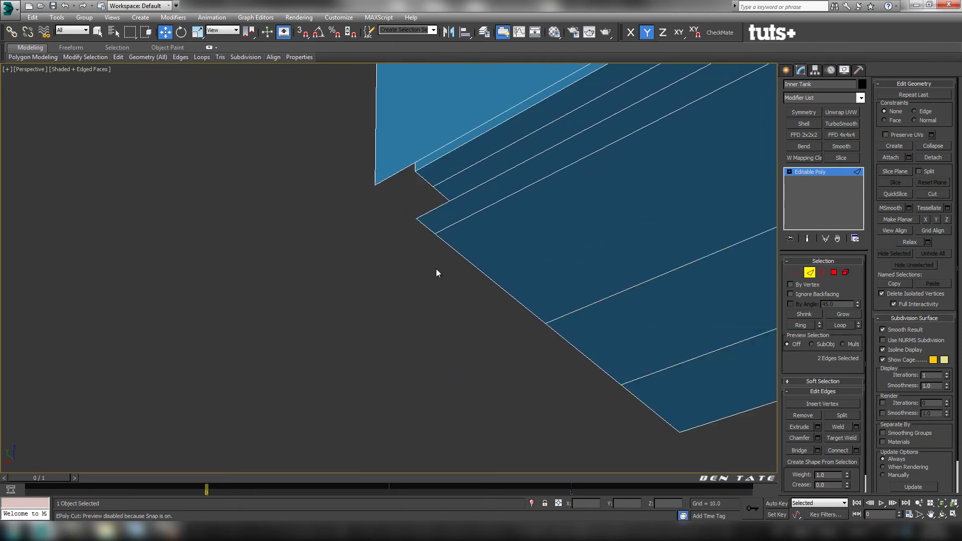
{"action": "middle_click_drag", "start_coordinate": [438, 227], "coordinate": [352, 290]}
{"action": "left_click", "coordinate": [295, 264]}
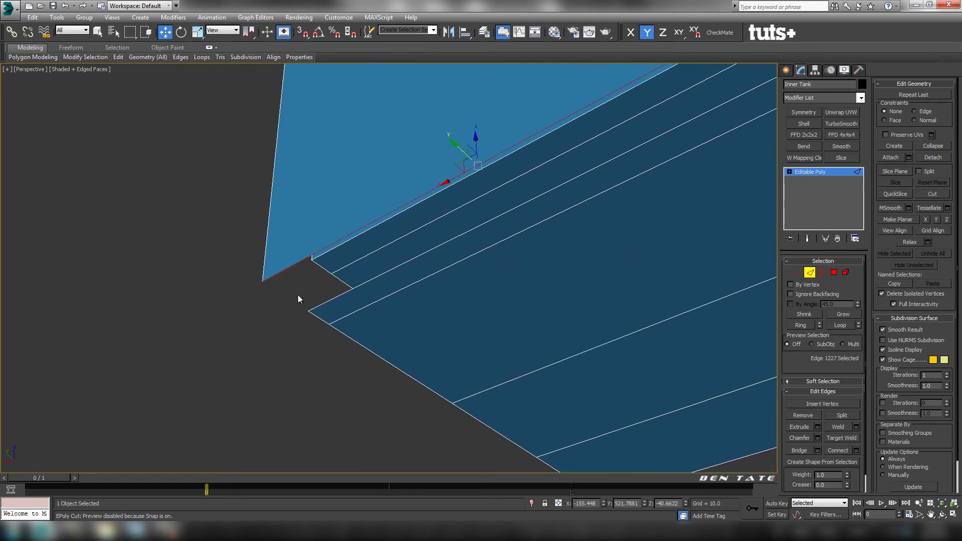
{"action": "left_click", "coordinate": [331, 300], "text": "ctrl"}
{"action": "middle_click_drag", "start_coordinate": [635, 321], "coordinate": [399, 394]}
{"action": "left_click", "coordinate": [809, 453]}
{"action": "middle_click_drag", "start_coordinate": [469, 363], "coordinate": [444, 388]}
{"action": "scroll", "coordinate": [460, 370], "scroll_direction": "down", "scroll_amount": 6}
{"action": "middle_click_drag", "start_coordinate": [601, 341], "coordinate": [326, 396]}
{"action": "scroll", "coordinate": [326, 395], "scroll_direction": "up", "scroll_amount": 1}
{"action": "middle_click_drag", "start_coordinate": [550, 293], "coordinate": [552, 227]}
{"action": "scroll", "coordinate": [619, 275], "scroll_direction": "down", "scroll_amount": 3}
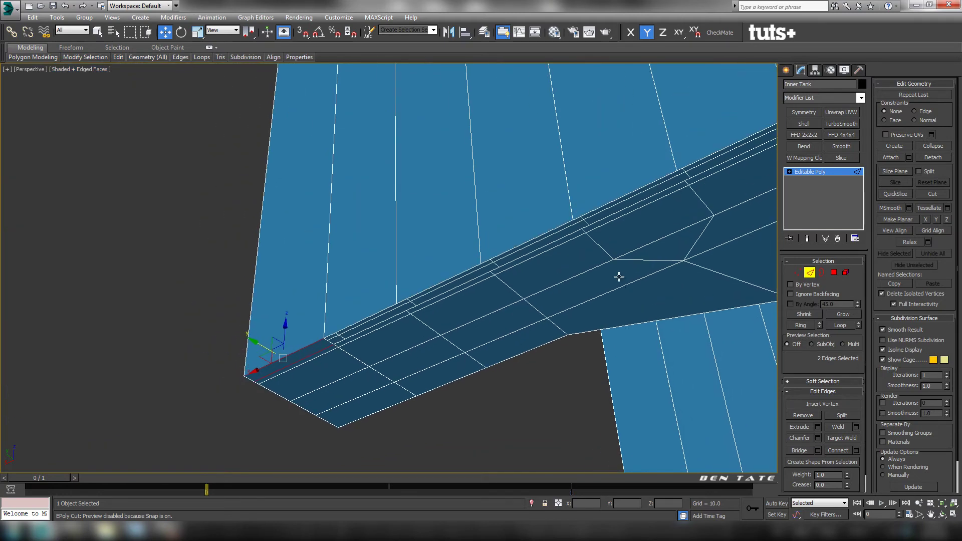
Cap the open border loop running between the Inner Tank's wall bottoms and the floor piece
{"action": "middle_click_drag", "start_coordinate": [618, 275], "coordinate": [449, 305], "text": "alt"}
{"action": "scroll", "coordinate": [634, 301], "scroll_direction": "up", "scroll_amount": 3}
{"action": "left_click", "coordinate": [824, 274]}
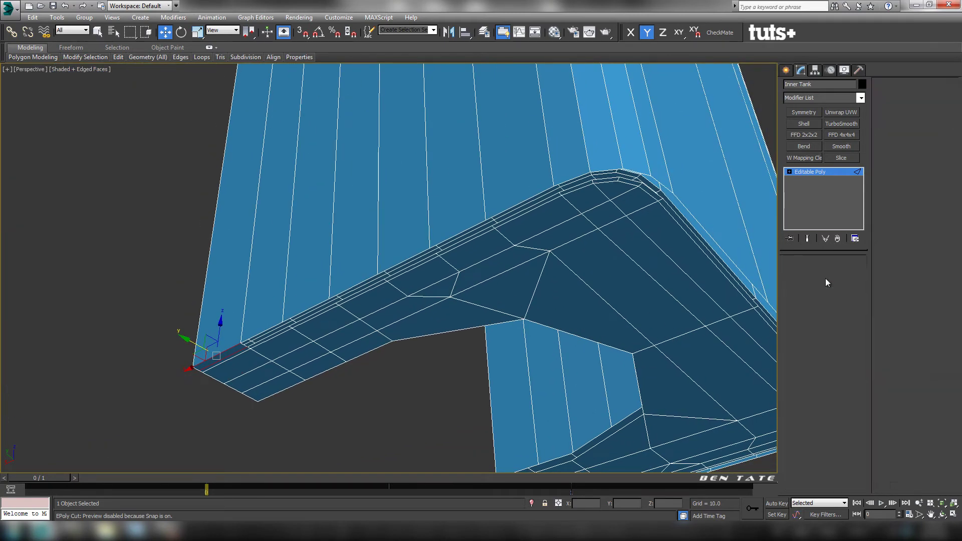
{"action": "left_click", "coordinate": [529, 206]}
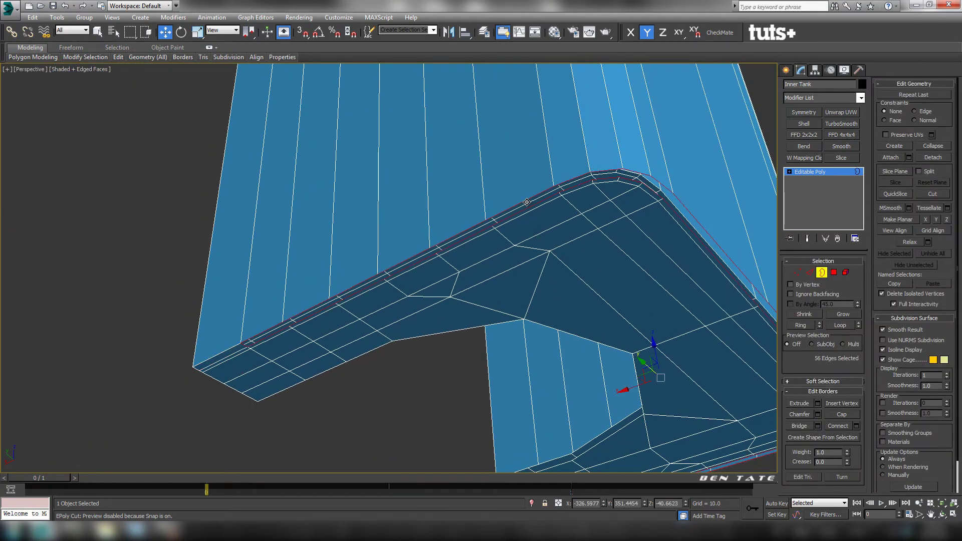
{"action": "middle_click_drag", "start_coordinate": [557, 237], "coordinate": [409, 144]}
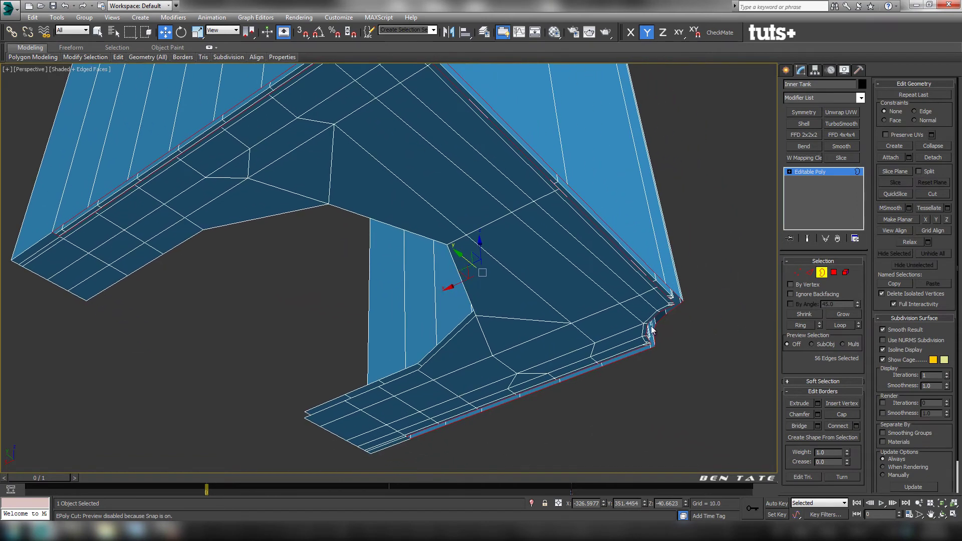
{"action": "middle_click_drag", "start_coordinate": [439, 246], "coordinate": [500, 341]}
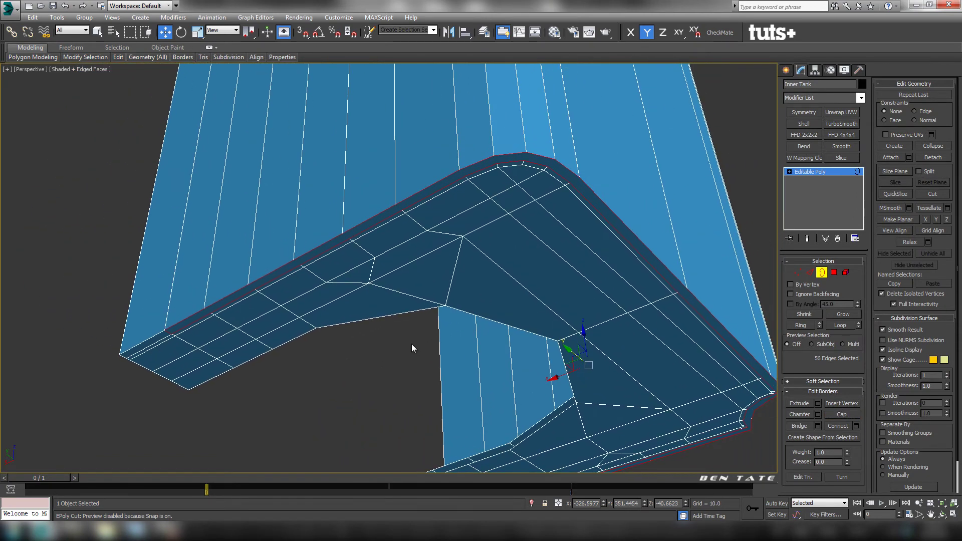
{"action": "middle_click_drag", "start_coordinate": [479, 289], "coordinate": [411, 341]}
{"action": "scroll", "coordinate": [438, 270], "scroll_direction": "up", "scroll_amount": 3}
{"action": "middle_click_drag", "start_coordinate": [436, 170], "coordinate": [486, 203]}
{"action": "scroll", "coordinate": [435, 226], "scroll_direction": "up", "scroll_amount": 3}
Connect four pairs of wall and floor vertices across the cap around the tank's large rounded corner
{"action": "left_click", "coordinate": [797, 273]}
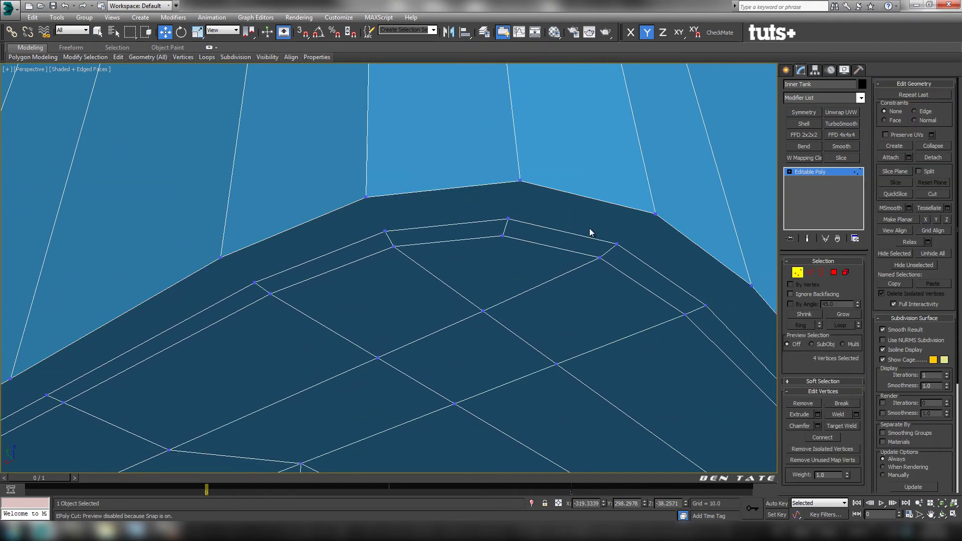
{"action": "left_click", "coordinate": [521, 181]}
{"action": "left_click", "coordinate": [507, 219], "text": "ctrl"}
{"action": "left_click", "coordinate": [365, 197]}
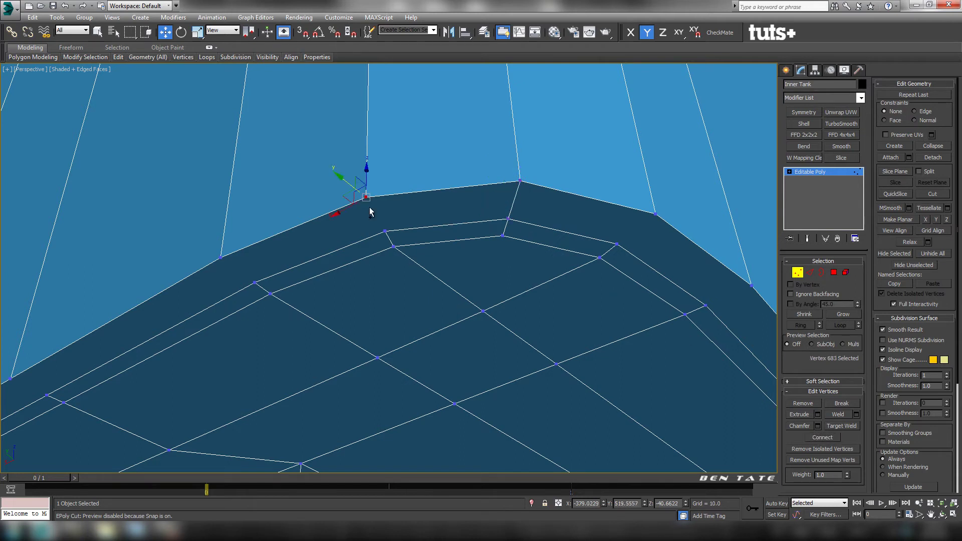
{"action": "left_click", "coordinate": [387, 232], "text": "ctrl"}
{"action": "left_click", "coordinate": [219, 256]}
{"action": "left_click", "coordinate": [255, 283], "text": "ctrl"}
{"action": "left_click", "coordinate": [821, 436]}
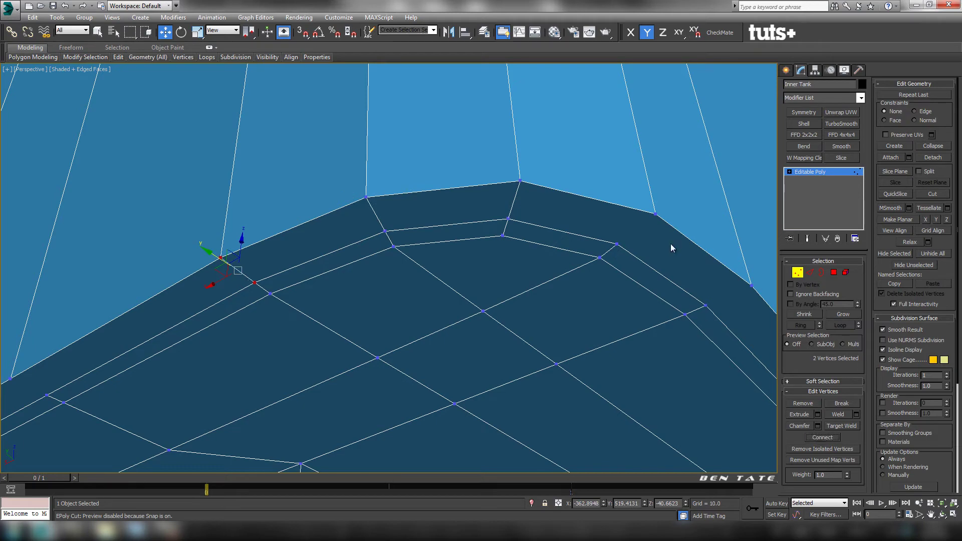
{"action": "left_click", "coordinate": [658, 214]}
{"action": "left_click", "coordinate": [617, 245], "text": "ctrl"}
{"action": "left_click", "coordinate": [823, 438]}
Connect the facing wall and floor vertex pairs across the cap from the rounded corner along the straight edge to the notched corner
{"action": "middle_click_drag", "start_coordinate": [674, 338], "coordinate": [727, 325]}
{"action": "left_click", "coordinate": [446, 235]}
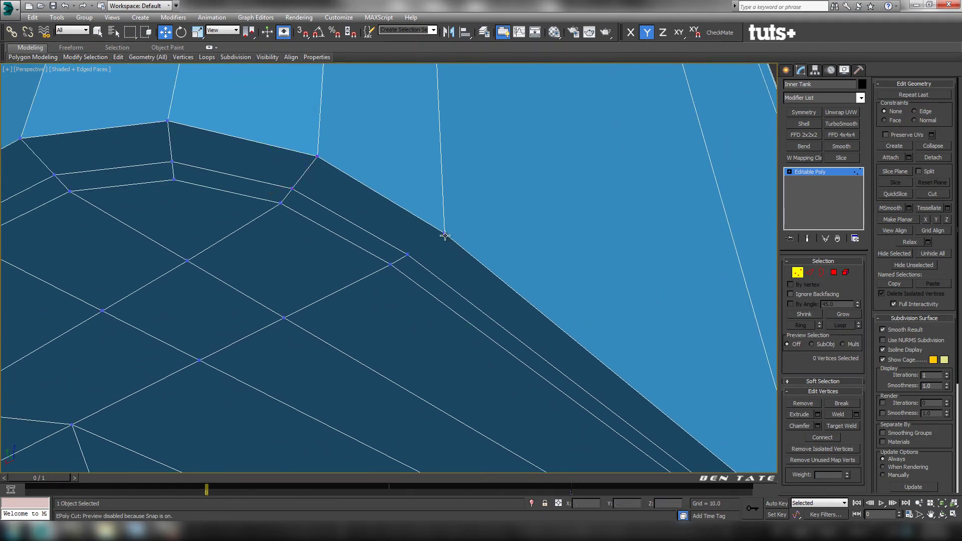
{"action": "left_click", "coordinate": [407, 255], "text": "ctrl"}
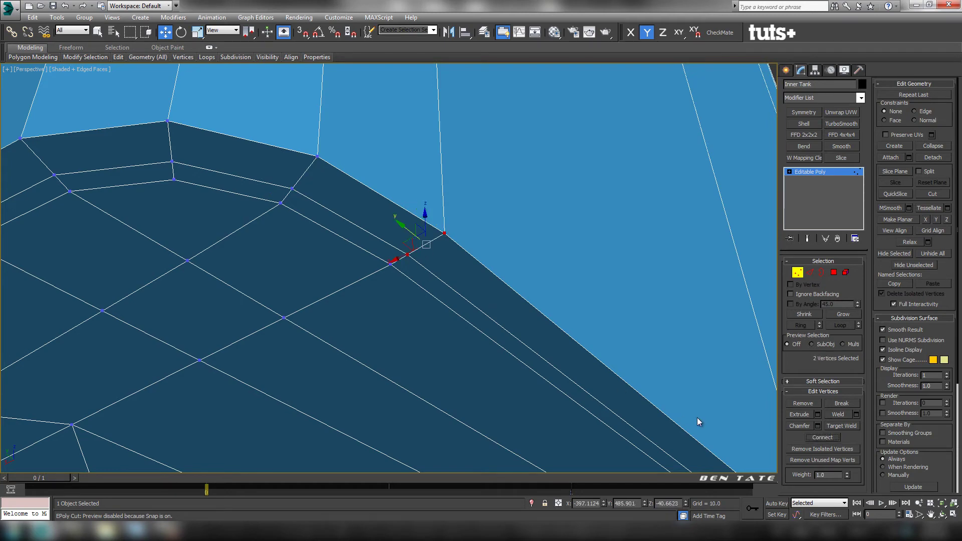
{"action": "middle_click_drag", "start_coordinate": [698, 419], "coordinate": [453, 222], "text": "alt"}
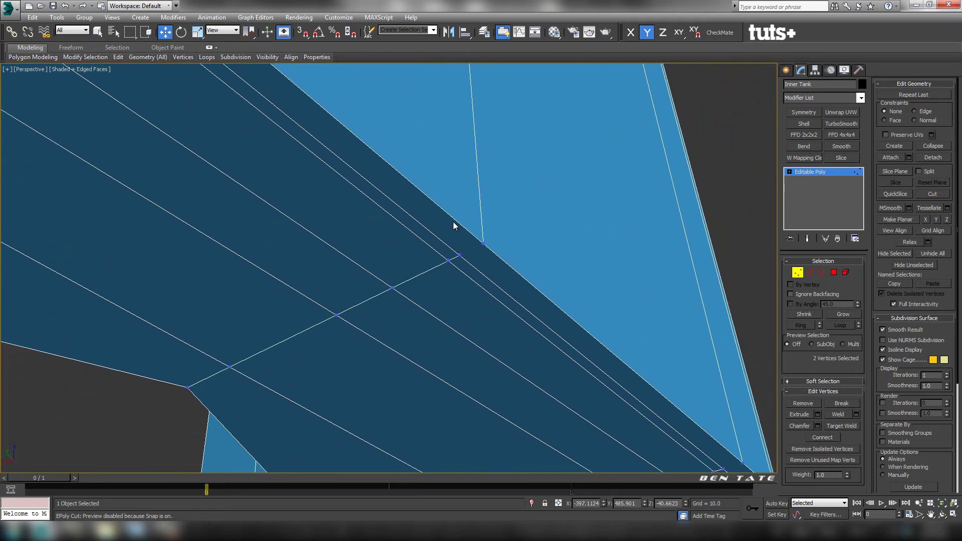
{"action": "left_click", "coordinate": [485, 245]}
{"action": "left_click", "coordinate": [459, 256], "text": "ctrl"}
{"action": "middle_click_drag", "start_coordinate": [590, 325], "coordinate": [554, 301], "text": "alt"}
{"action": "left_click", "coordinate": [819, 440]}
{"action": "middle_click_drag", "start_coordinate": [475, 296], "coordinate": [397, 199]}
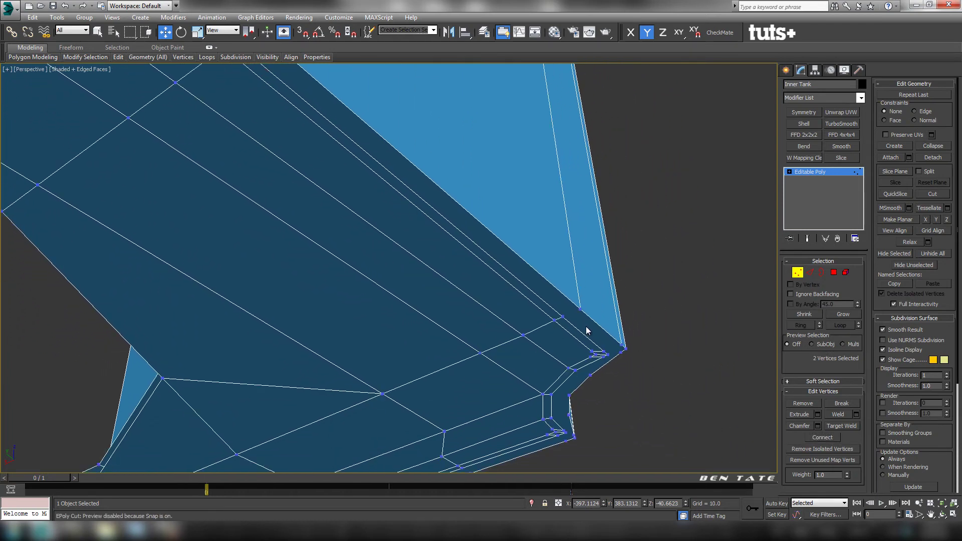
{"action": "left_click", "coordinate": [580, 309], "text": "ctrl"}
{"action": "left_click", "coordinate": [564, 316], "text": "ctrl"}
{"action": "left_click", "coordinate": [812, 439]}
Connect the facing wall and floor vertex pairs across the cap along the side between the rounded corner and the open end
{"action": "middle_click_drag", "start_coordinate": [587, 338], "coordinate": [646, 406]}
{"action": "scroll", "coordinate": [556, 302], "scroll_direction": "down", "scroll_amount": 4}
{"action": "scroll", "coordinate": [513, 373], "scroll_direction": "down", "scroll_amount": 3}
{"action": "middle_click_drag", "start_coordinate": [401, 288], "coordinate": [519, 333], "text": "alt"}
{"action": "scroll", "coordinate": [516, 218], "scroll_direction": "up", "scroll_amount": 4}
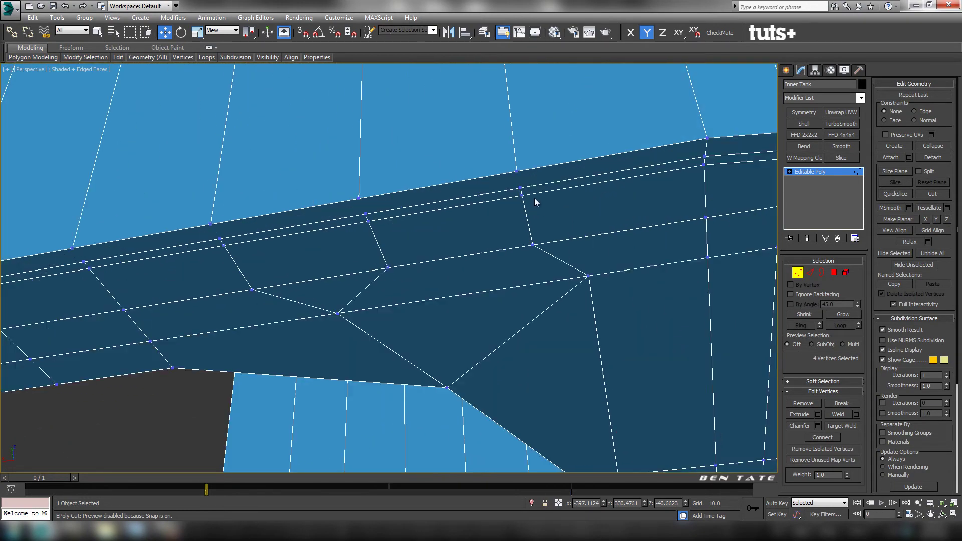
{"action": "middle_click_drag", "start_coordinate": [534, 202], "coordinate": [576, 229], "text": "alt"}
{"action": "left_click", "coordinate": [630, 240]}
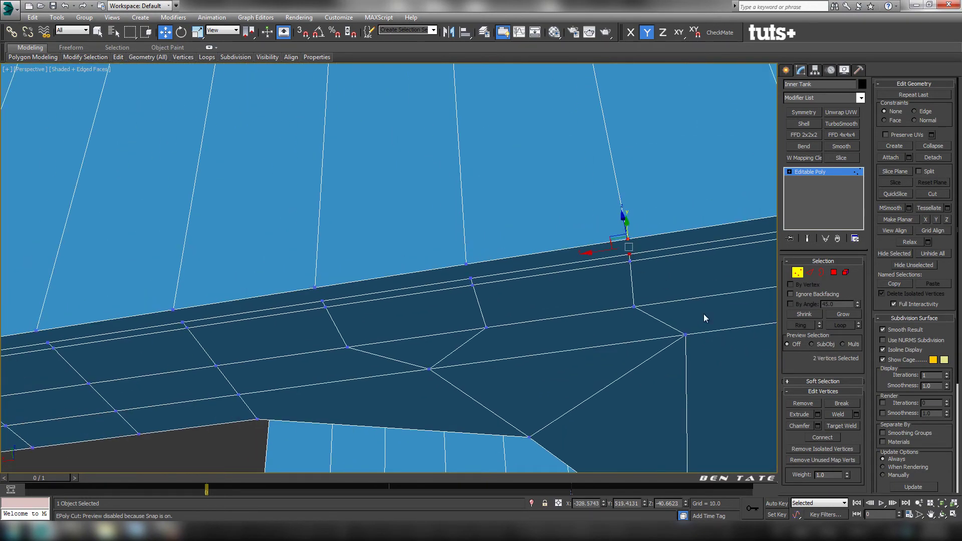
{"action": "left_click", "coordinate": [467, 264]}
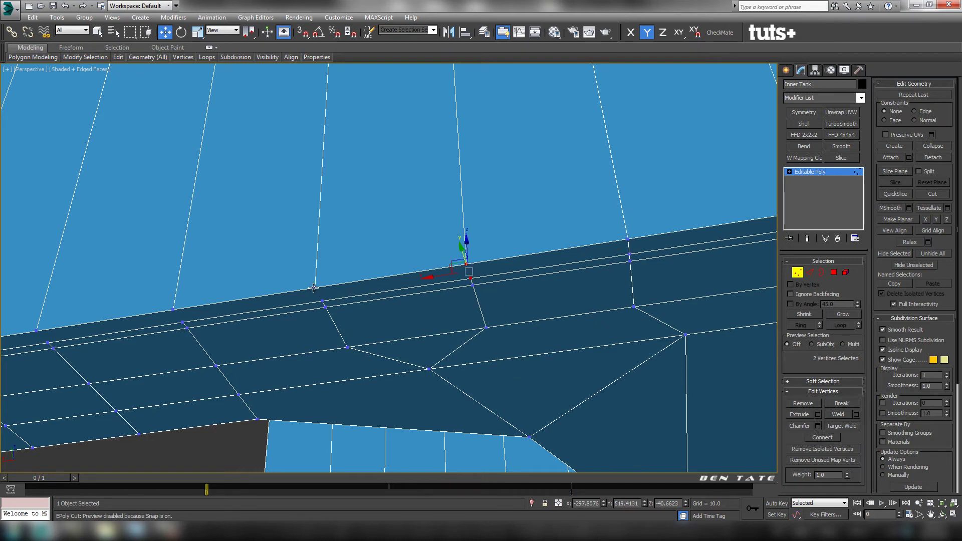
{"action": "middle_click_drag", "start_coordinate": [393, 328], "coordinate": [509, 317]}
{"action": "left_click", "coordinate": [522, 310]}
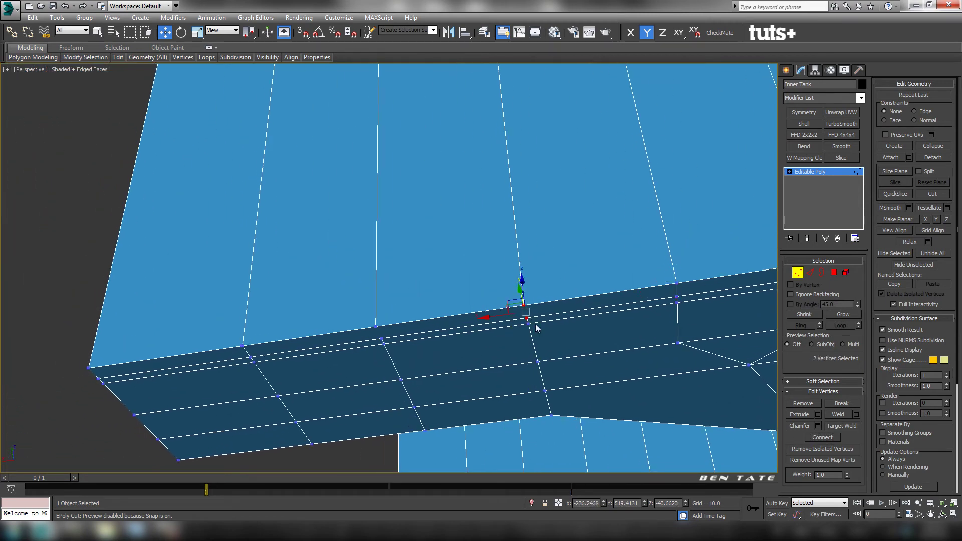
{"action": "left_click", "coordinate": [815, 436]}
{"action": "left_click", "coordinate": [378, 326]}
{"action": "left_click", "coordinate": [815, 438]}
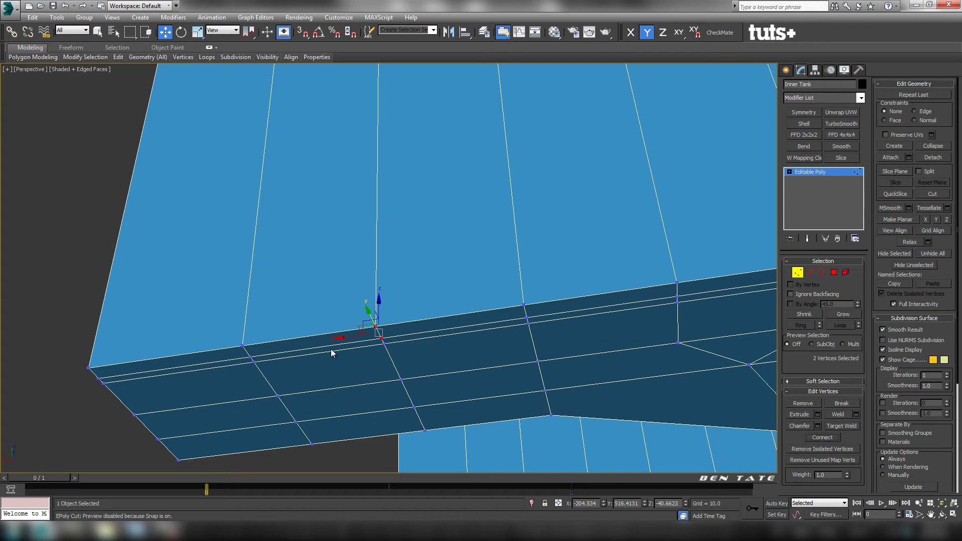
{"action": "middle_click_drag", "start_coordinate": [396, 398], "coordinate": [284, 340]}
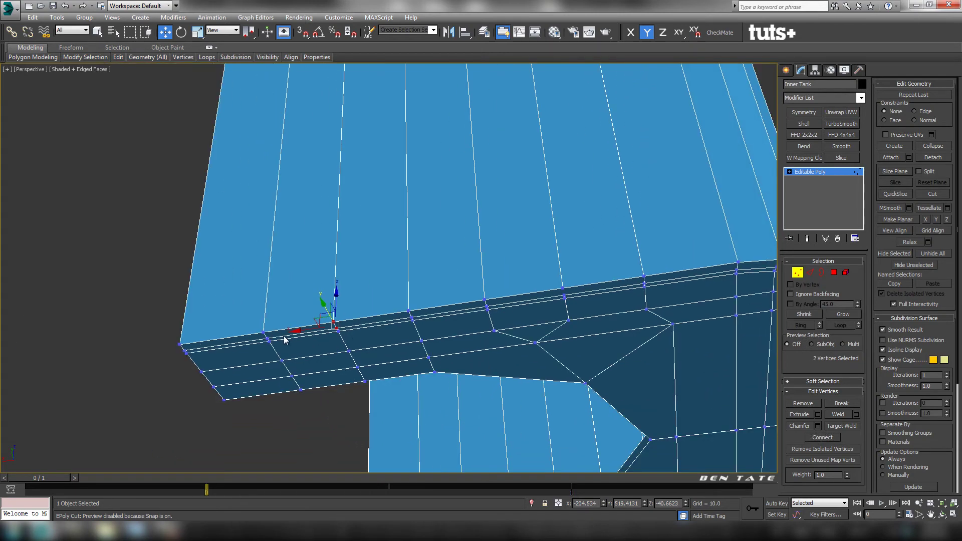
Connect the three closely spaced wall and floor vertex pairs at the notched corner's first sharp bend
{"action": "middle_click_drag", "start_coordinate": [449, 332], "coordinate": [418, 287], "text": "alt"}
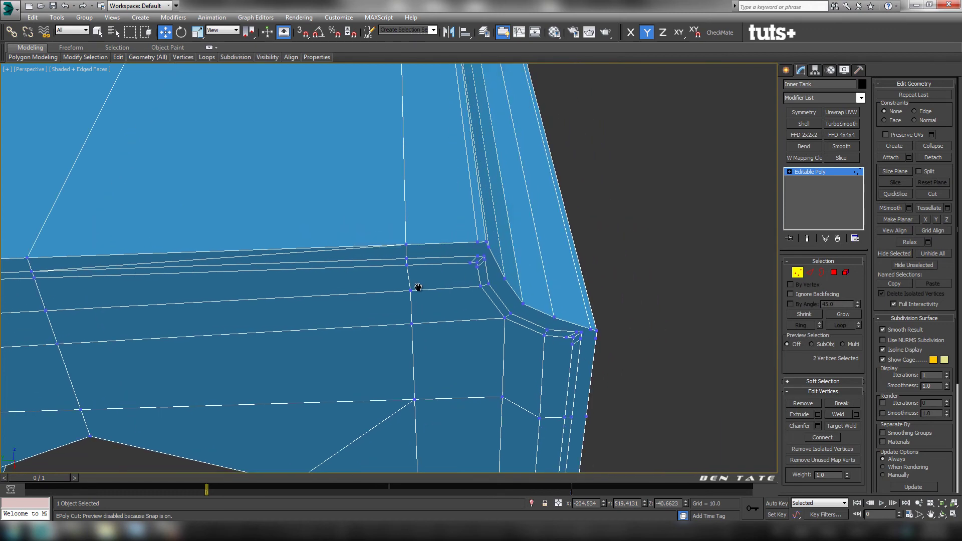
{"action": "scroll", "coordinate": [461, 261], "scroll_direction": "up", "scroll_amount": 3}
{"action": "middle_click_drag", "start_coordinate": [443, 280], "coordinate": [384, 195]}
{"action": "left_click", "coordinate": [376, 189]}
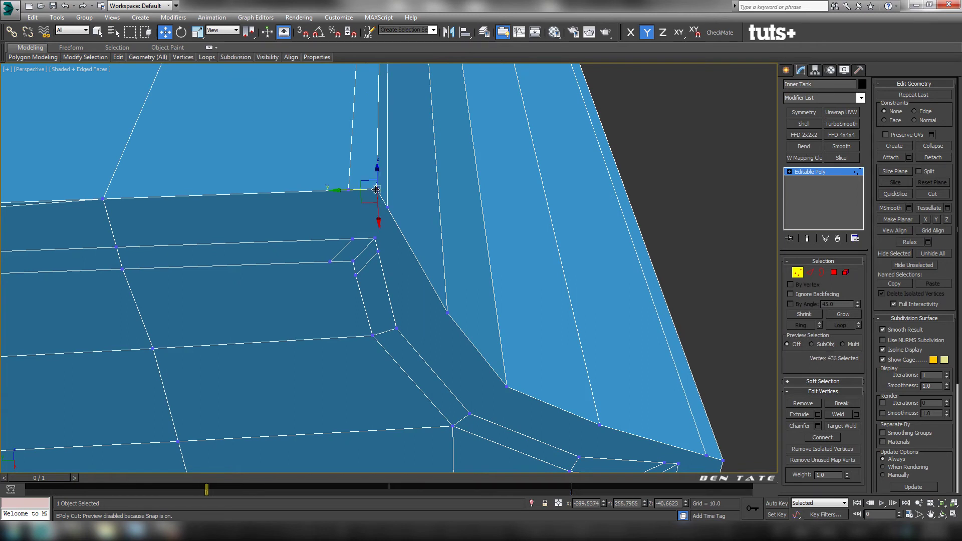
{"action": "left_click", "coordinate": [374, 238], "text": "ctrl"}
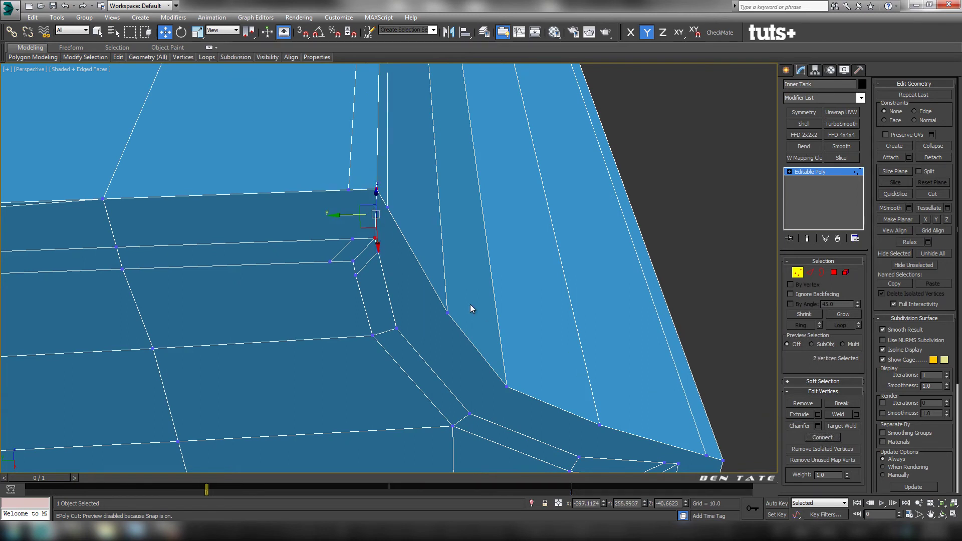
{"action": "left_click", "coordinate": [348, 190]}
{"action": "left_click", "coordinate": [353, 240], "text": "ctrl"}
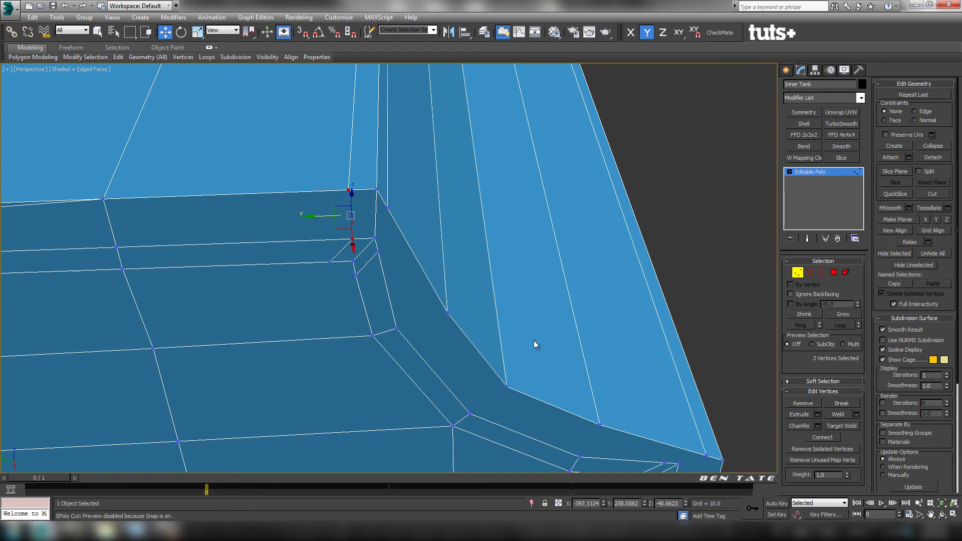
{"action": "left_click", "coordinate": [387, 208]}
{"action": "left_click", "coordinate": [377, 252], "text": "ctrl"}
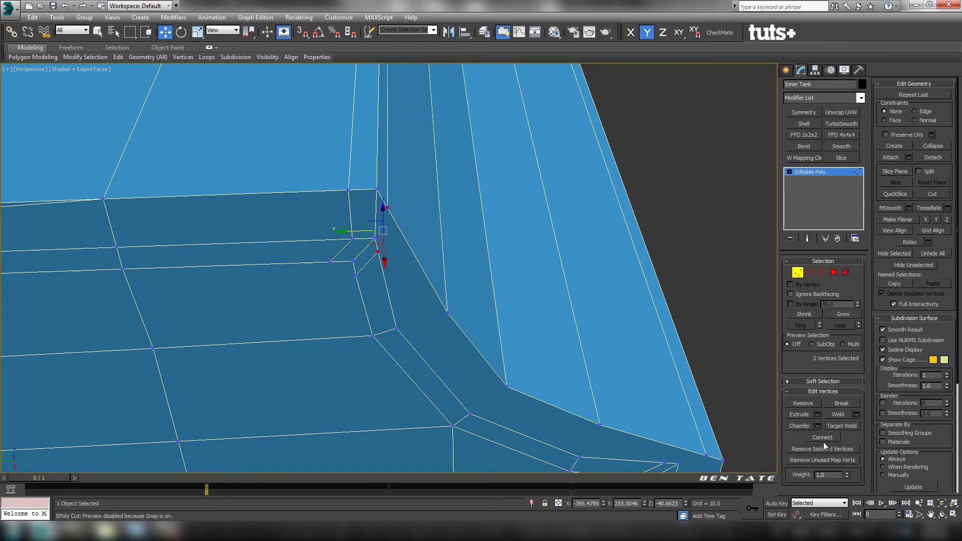
Connect three pairs of wall and floor vertices across the cap along the notched corner's concave curve
{"action": "middle_click_drag", "start_coordinate": [632, 411], "coordinate": [546, 343]}
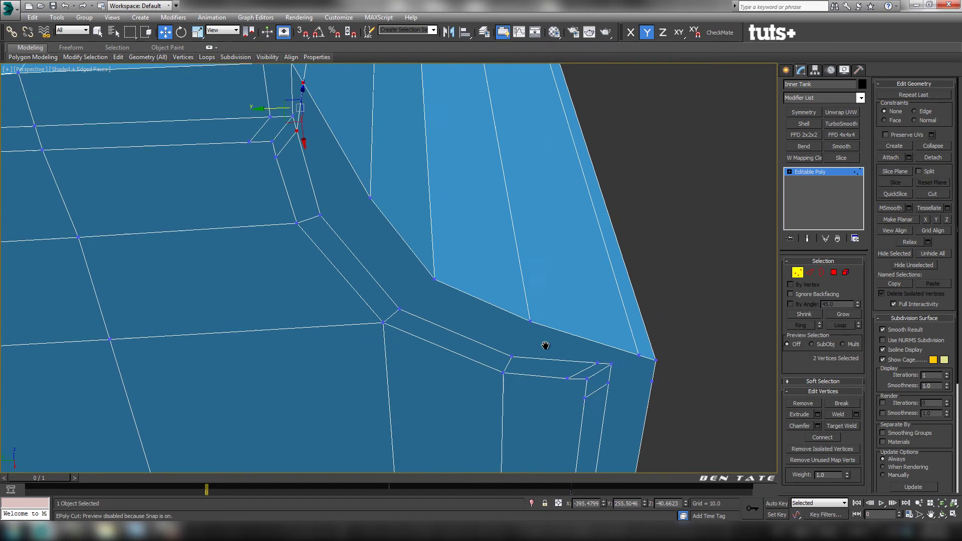
{"action": "left_click", "coordinate": [316, 211]}
{"action": "left_click", "coordinate": [365, 194], "text": "ctrl"}
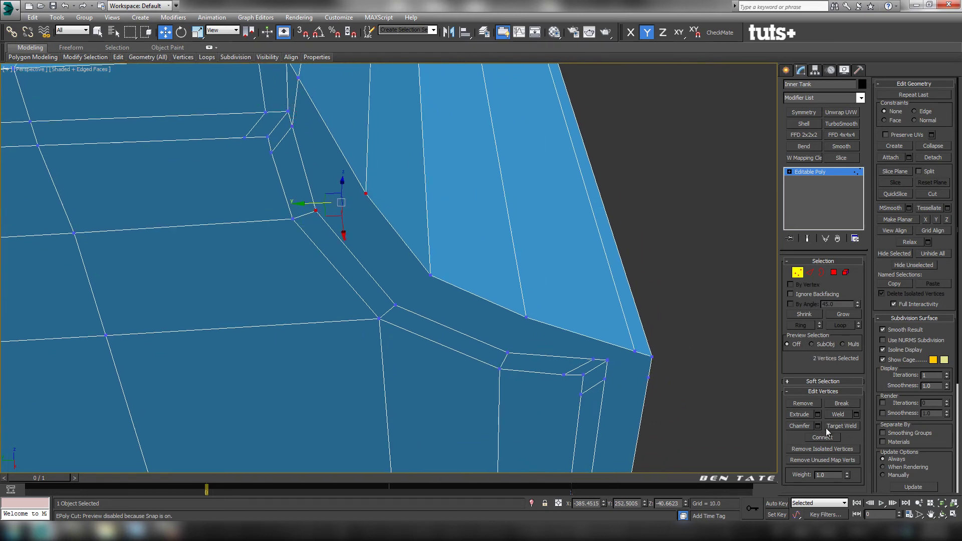
{"action": "left_click", "coordinate": [429, 275]}
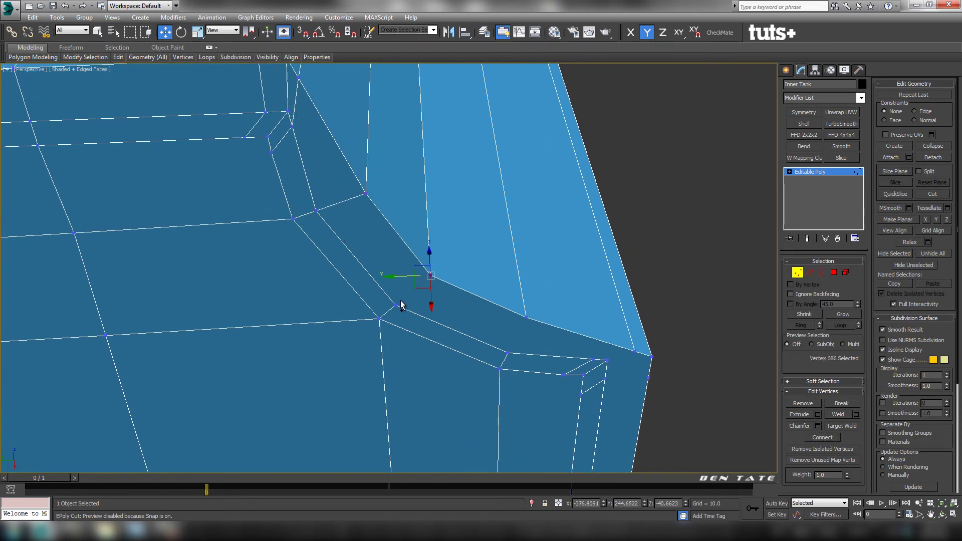
{"action": "left_click", "coordinate": [396, 305], "text": "ctrl"}
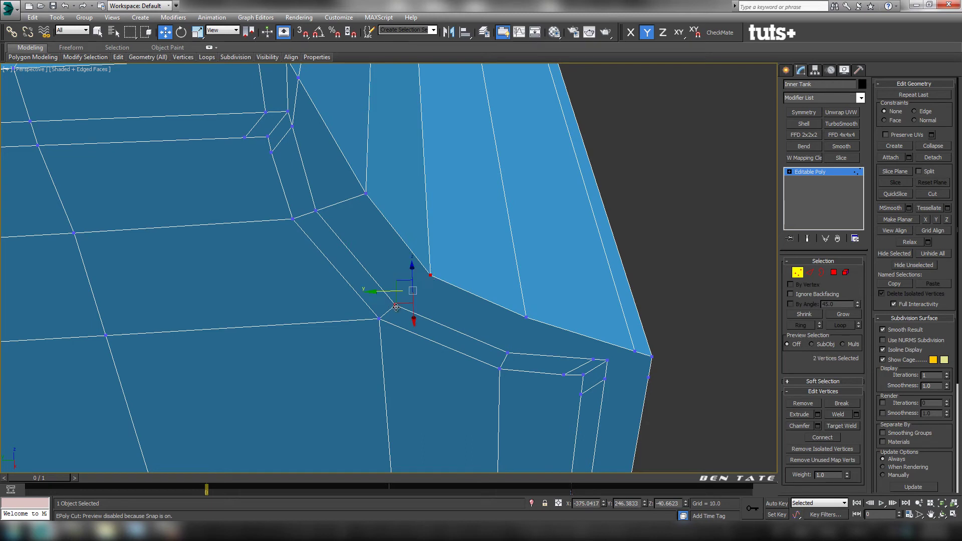
{"action": "left_click", "coordinate": [525, 318]}
{"action": "left_click", "coordinate": [507, 353], "text": "ctrl"}
{"action": "left_click", "coordinate": [822, 437]}
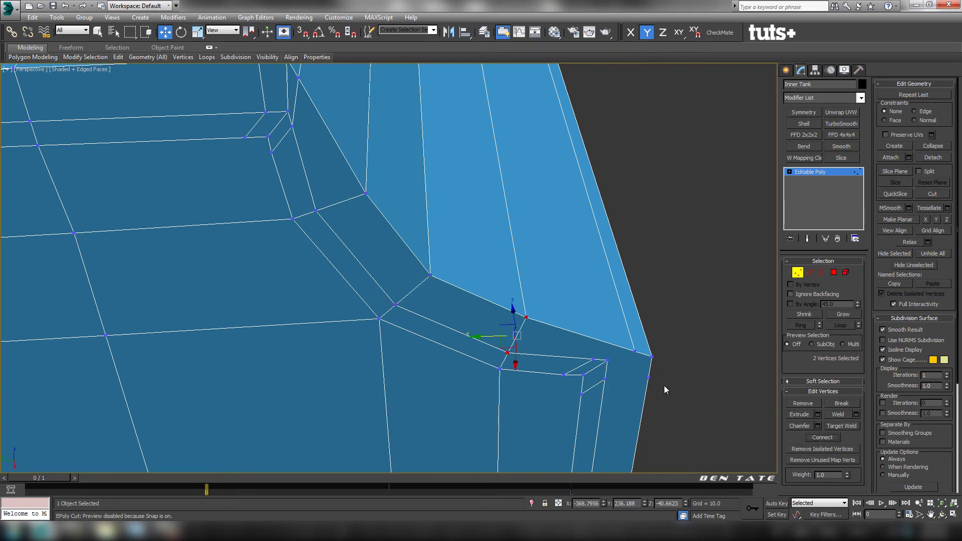
Connect the three closely spaced wall and floor vertex pairs at the notched corner's second sharp bend
{"action": "middle_click_drag", "start_coordinate": [663, 386], "coordinate": [516, 336]}
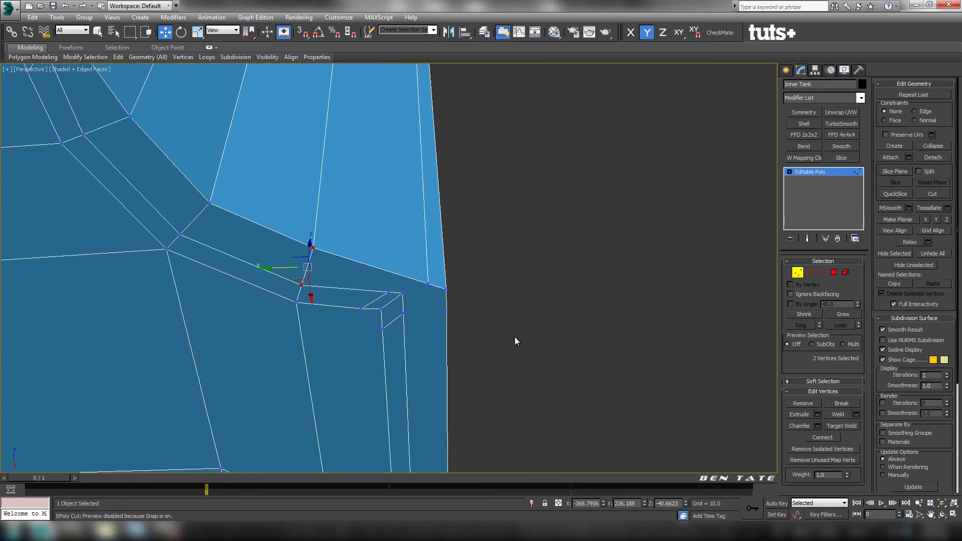
{"action": "left_click", "coordinate": [403, 292]}
{"action": "left_click", "coordinate": [445, 290], "text": "ctrl"}
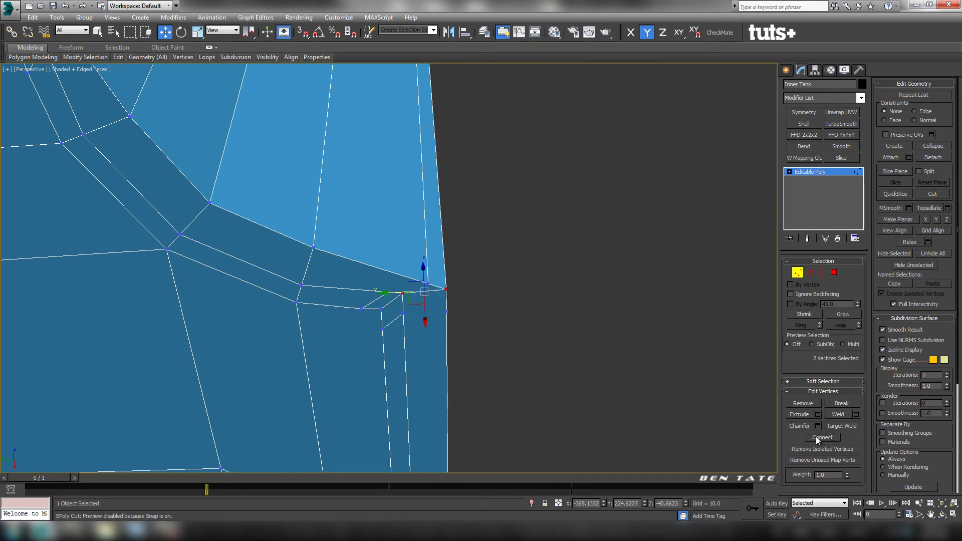
{"action": "left_click", "coordinate": [428, 284]}
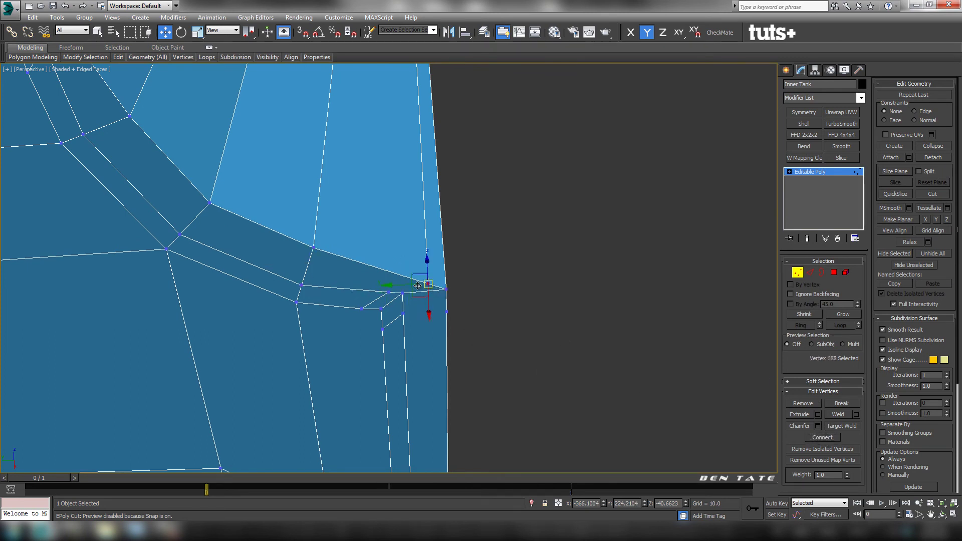
{"action": "left_click", "coordinate": [389, 293], "text": "ctrl"}
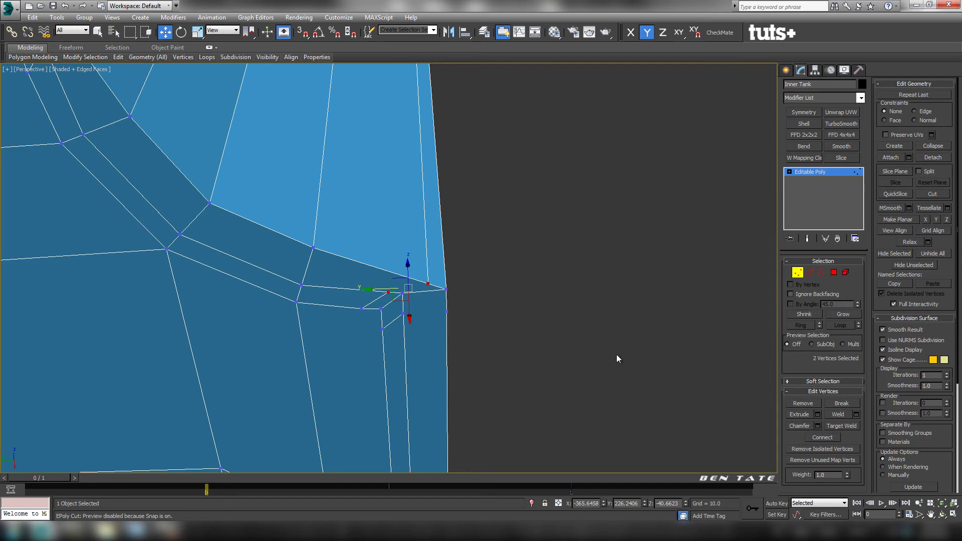
{"action": "left_click", "coordinate": [402, 314]}
{"action": "left_click", "coordinate": [446, 311], "text": "ctrl"}
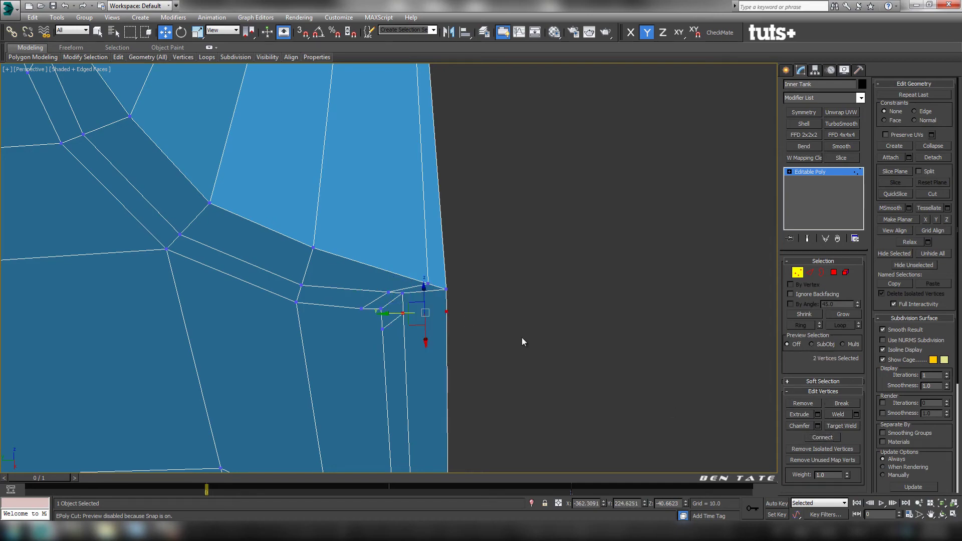
{"action": "left_click", "coordinate": [822, 437]}
Connect the three wall and floor vertex pairs nearest the notched corner across the cap along the straight side
{"action": "scroll", "coordinate": [553, 321], "scroll_direction": "down", "scroll_amount": 5}
{"action": "middle_click_drag", "start_coordinate": [552, 321], "coordinate": [529, 318], "text": "alt"}
{"action": "middle_click_drag", "start_coordinate": [528, 319], "coordinate": [379, 332]}
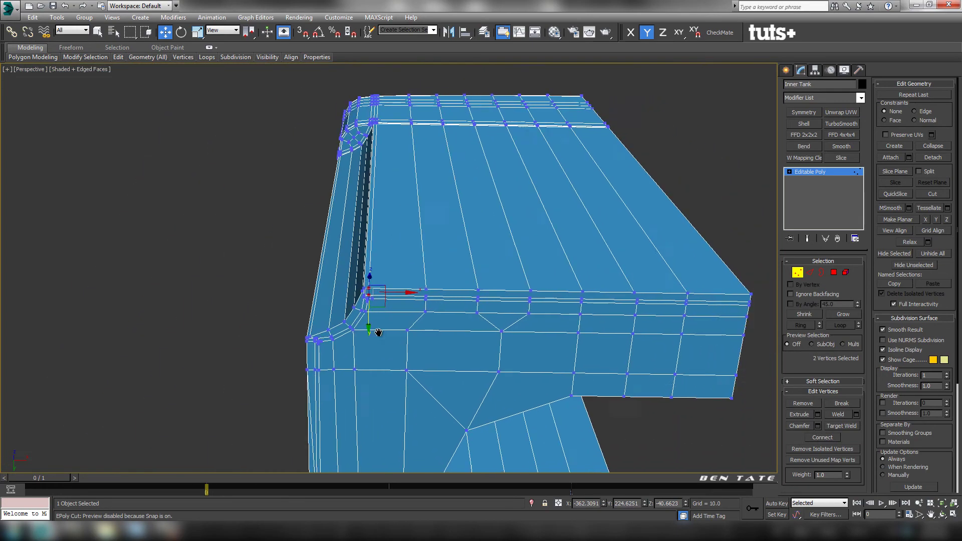
{"action": "scroll", "coordinate": [378, 332], "scroll_direction": "up", "scroll_amount": 3}
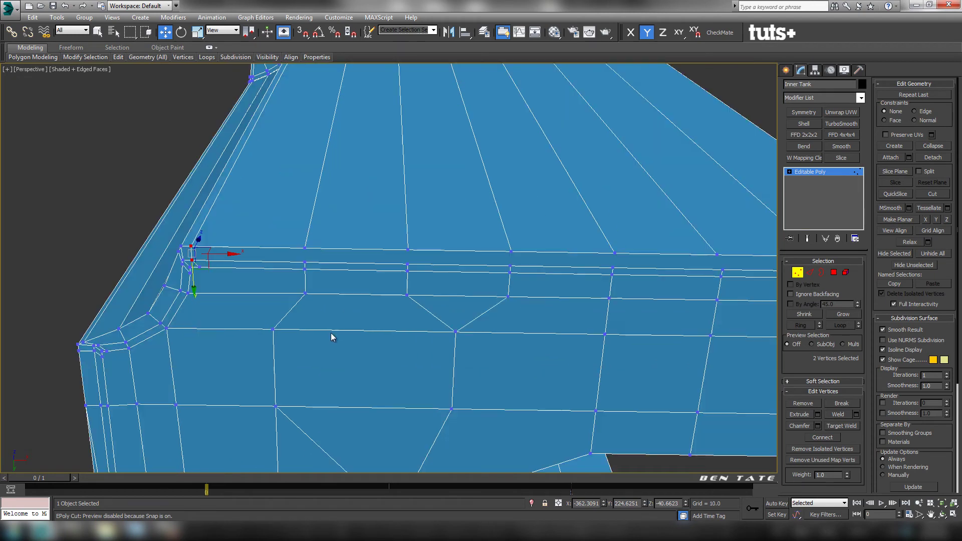
{"action": "left_click", "coordinate": [304, 248]}
{"action": "left_click", "coordinate": [305, 262], "text": "ctrl"}
{"action": "left_click", "coordinate": [821, 438]}
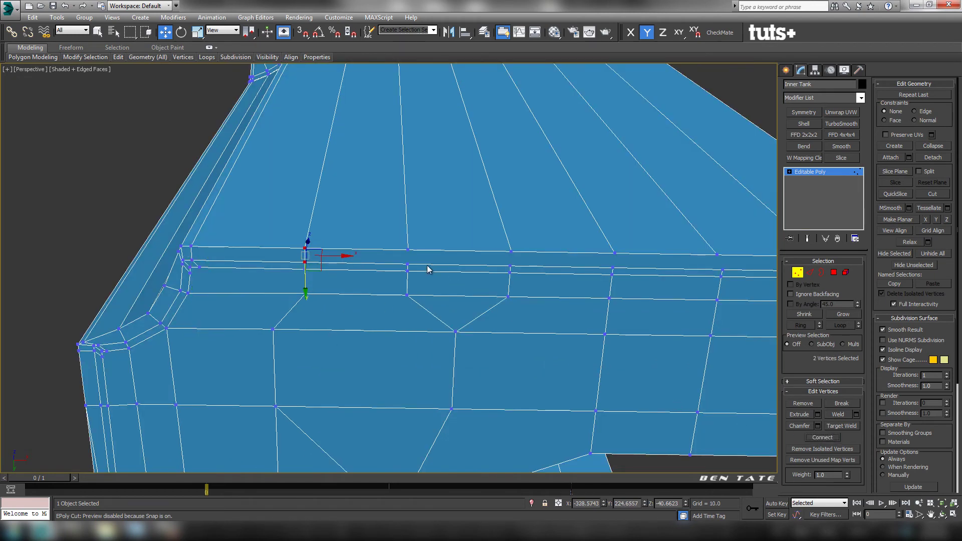
{"action": "left_click", "coordinate": [409, 251]}
{"action": "left_click", "coordinate": [407, 262], "text": "ctrl"}
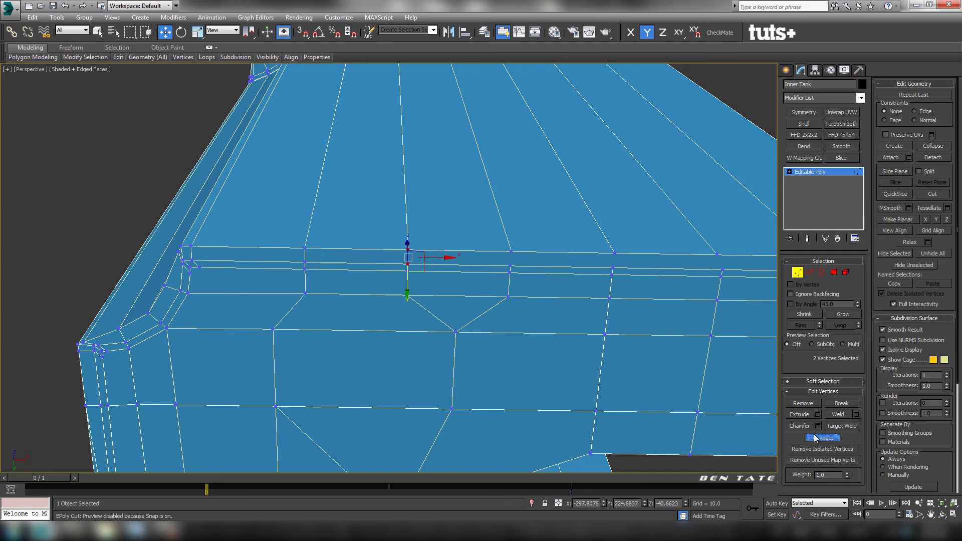
{"action": "left_click", "coordinate": [511, 251]}
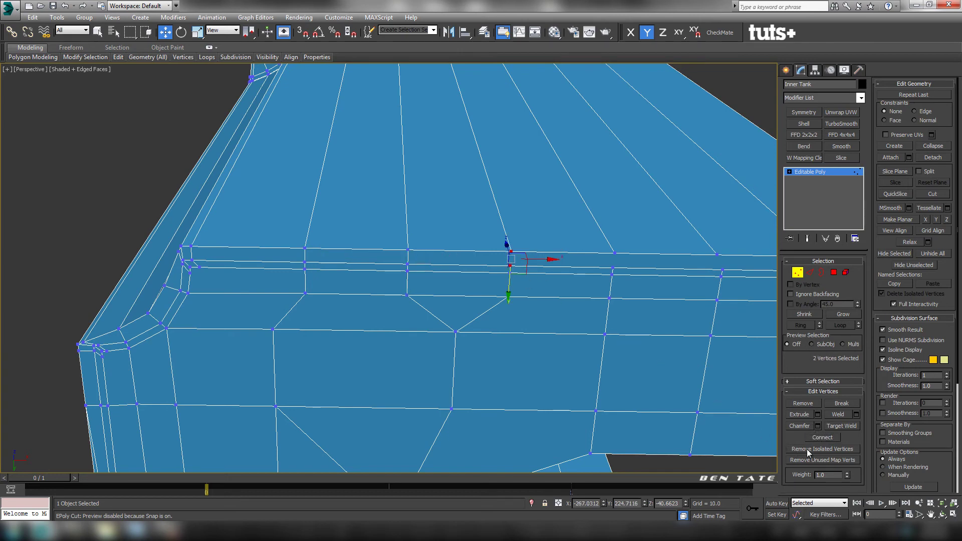
Connect the remaining two unjoined wall and floor vertex pairs farther along the same side, toward the open end
{"action": "middle_click_drag", "start_coordinate": [636, 361], "coordinate": [496, 358]}
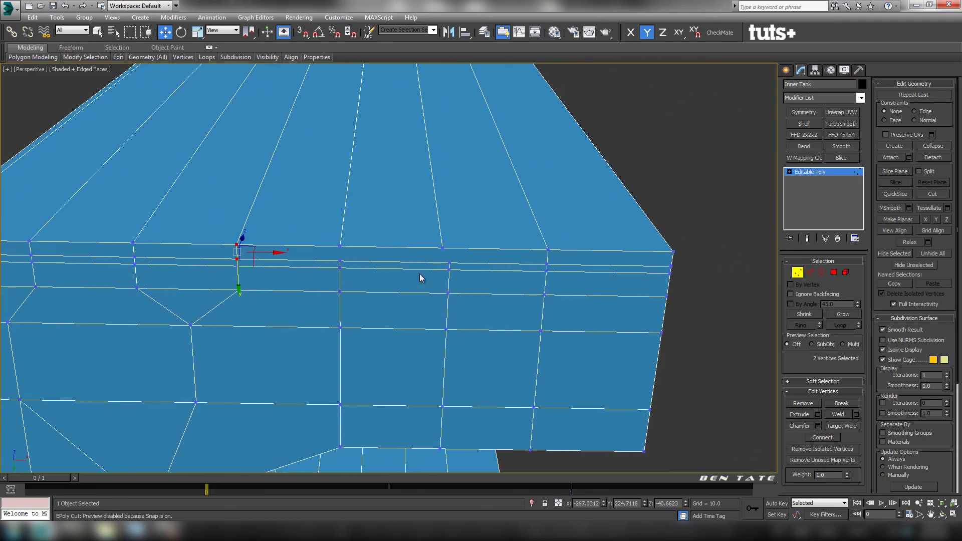
{"action": "left_click", "coordinate": [340, 246]}
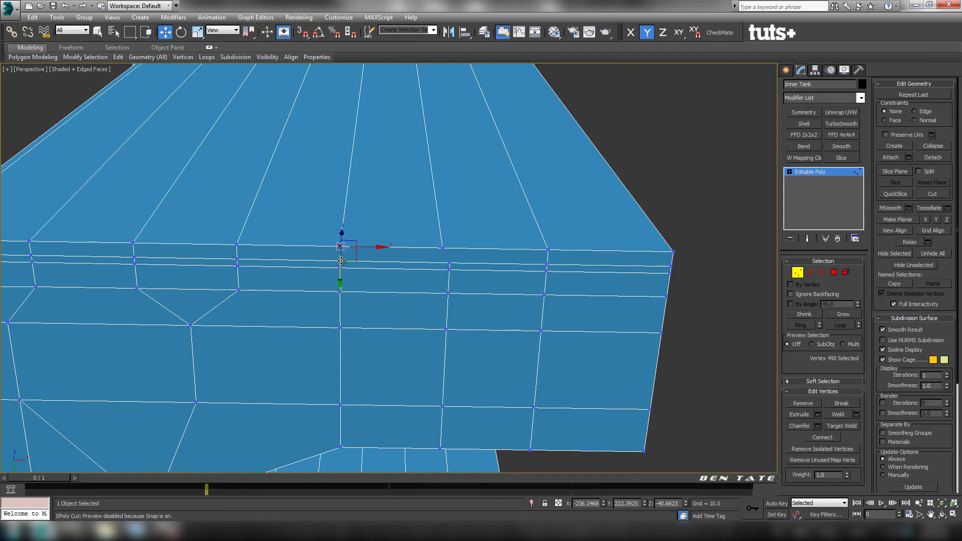
{"action": "left_click", "coordinate": [340, 260], "text": "ctrl"}
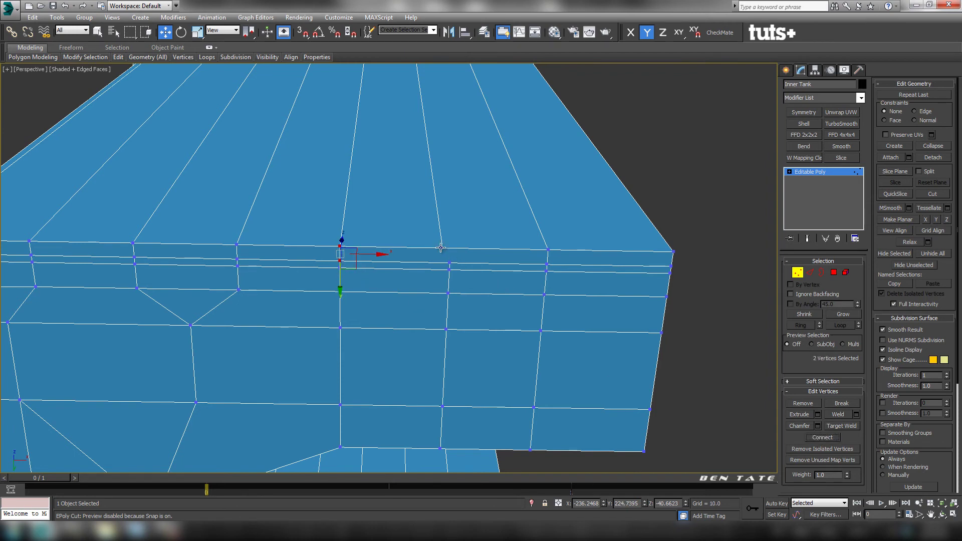
{"action": "left_click_drag", "start_coordinate": [441, 248], "coordinate": [450, 263]}
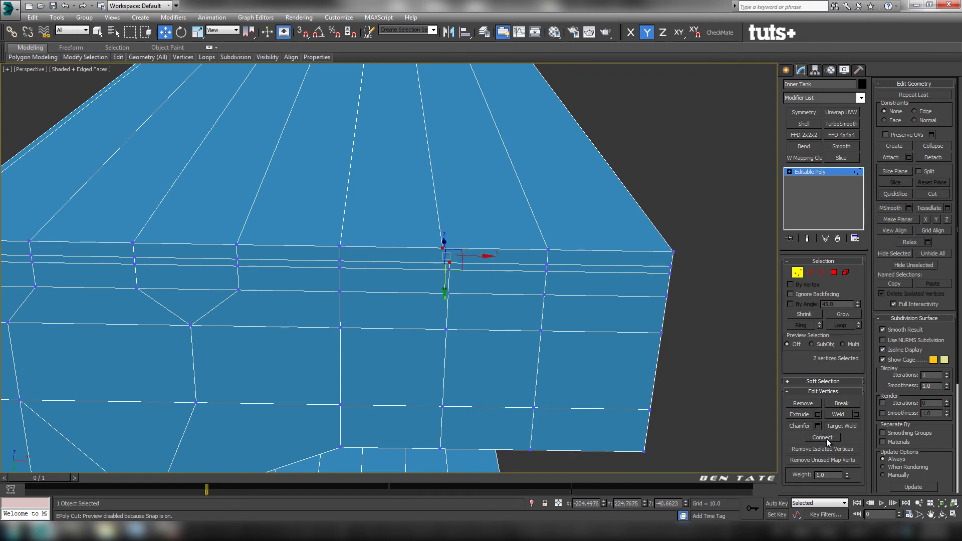
Remove the stray long diagonal edge crossing the cap on the side next to the notched corner
{"action": "scroll", "coordinate": [650, 407], "scroll_direction": "down", "scroll_amount": 5}
{"action": "middle_click_drag", "start_coordinate": [553, 383], "coordinate": [630, 385], "text": "alt"}
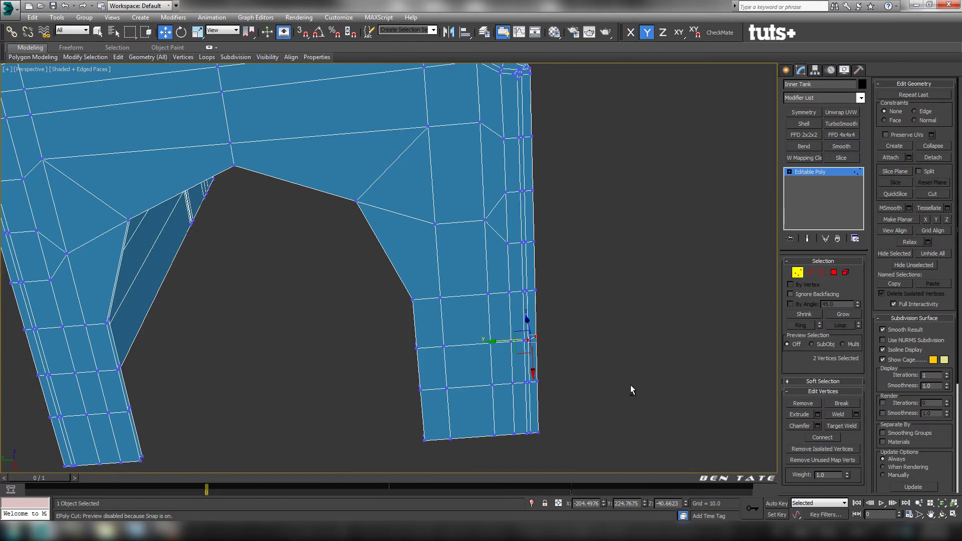
{"action": "middle_click_drag", "start_coordinate": [577, 296], "coordinate": [615, 409]}
{"action": "middle_click_drag", "start_coordinate": [455, 318], "coordinate": [515, 288]}
{"action": "scroll", "coordinate": [453, 274], "scroll_direction": "up", "scroll_amount": 4}
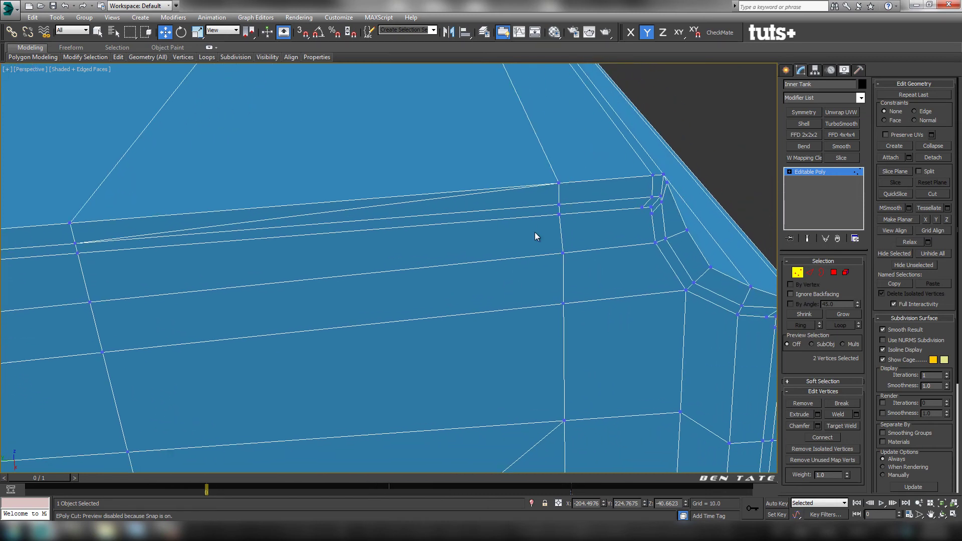
{"action": "left_click", "coordinate": [810, 274]}
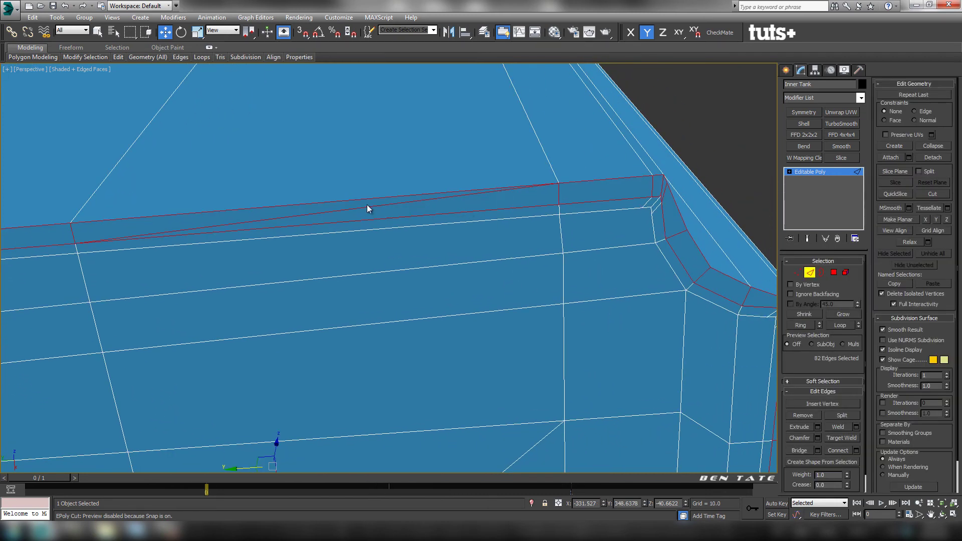
{"action": "left_click", "coordinate": [341, 211]}
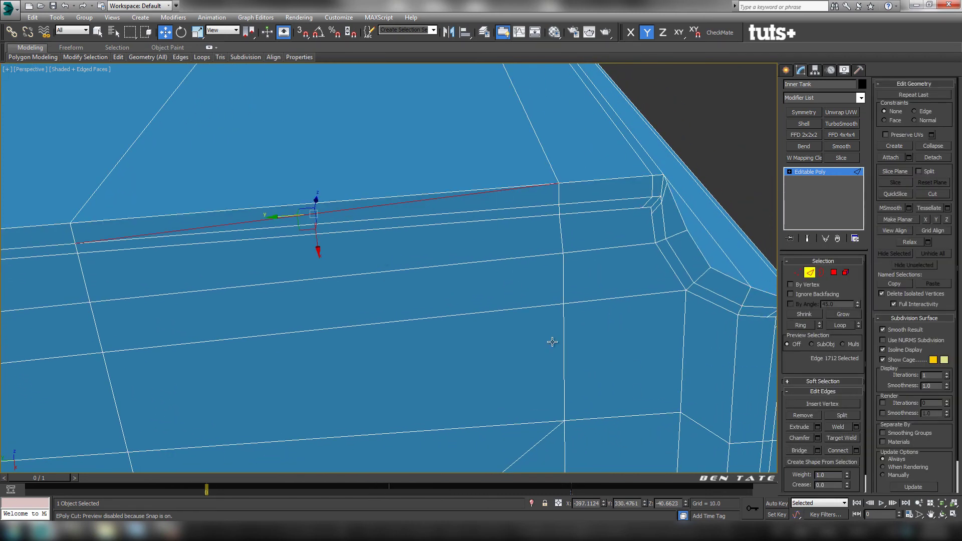
{"action": "left_click", "coordinate": [660, 397]}
Select the floor-border edge loop from the notched corner's curve and trace it around the underside for a break
{"action": "middle_click_drag", "start_coordinate": [659, 398], "coordinate": [414, 250], "text": "alt"}
{"action": "scroll", "coordinate": [424, 316], "scroll_direction": "down", "scroll_amount": 3}
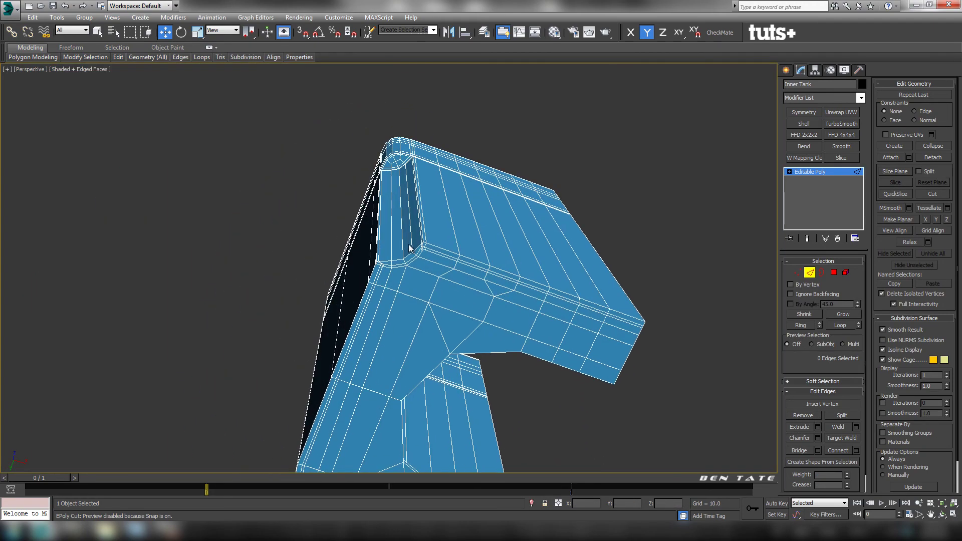
{"action": "scroll", "coordinate": [415, 252], "scroll_direction": "up", "scroll_amount": 5}
{"action": "middle_click_drag", "start_coordinate": [460, 289], "coordinate": [471, 245]}
{"action": "left_click", "coordinate": [462, 238]}
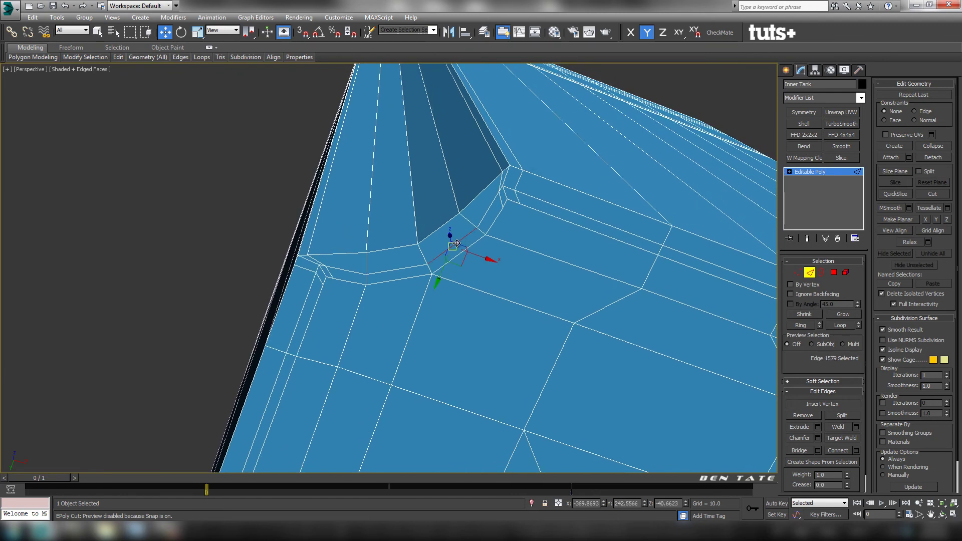
{"action": "left_click", "coordinate": [834, 326]}
{"action": "middle_click_drag", "start_coordinate": [619, 333], "coordinate": [451, 218]}
{"action": "scroll", "coordinate": [511, 316], "scroll_direction": "down", "scroll_amount": 5}
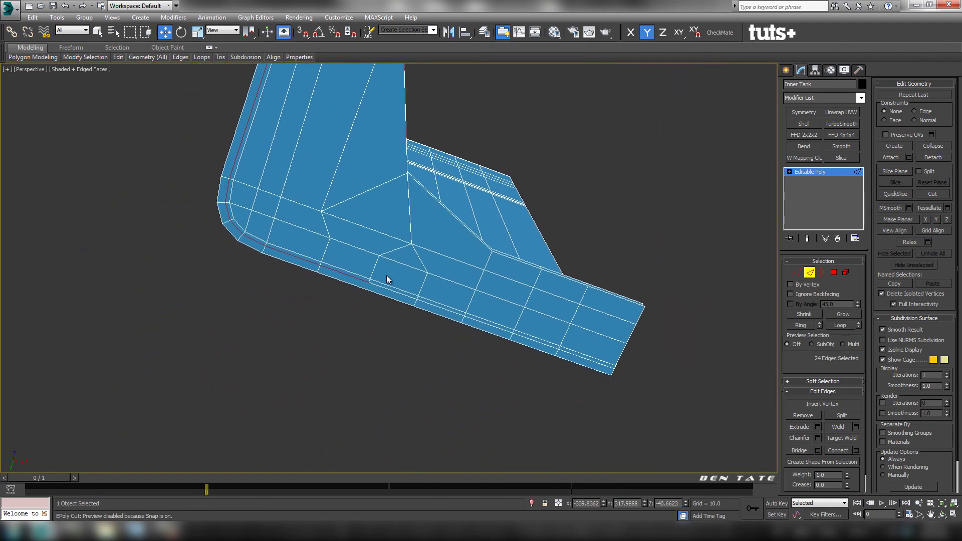
Connect the missed wall and floor vertex pair where the border loop breaks off along the opposite side
{"action": "scroll", "coordinate": [387, 275], "scroll_direction": "up", "scroll_amount": 5}
{"action": "middle_click_drag", "start_coordinate": [387, 275], "coordinate": [657, 408], "text": "alt"}
{"action": "middle_click_drag", "start_coordinate": [461, 163], "coordinate": [478, 292]}
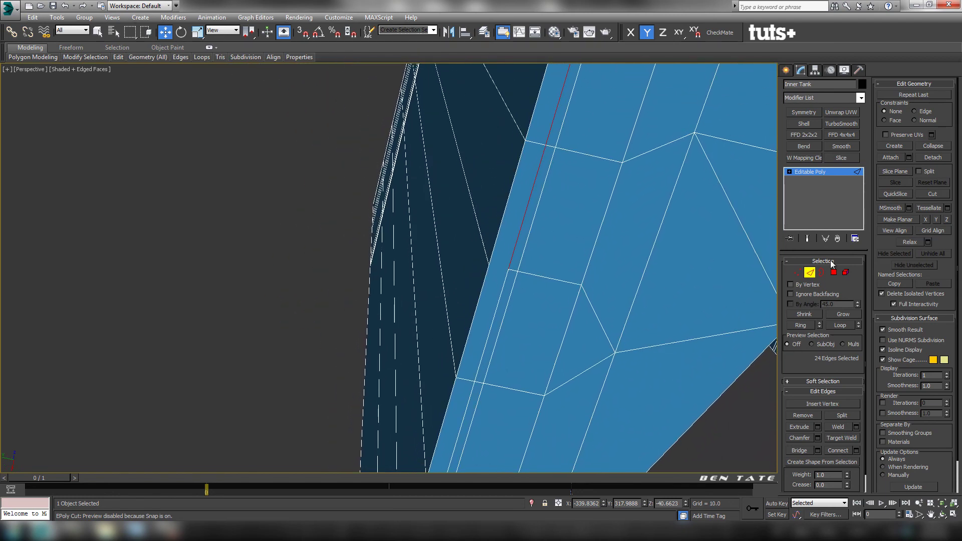
{"action": "left_click", "coordinate": [797, 273]}
{"action": "left_click", "coordinate": [507, 269]}
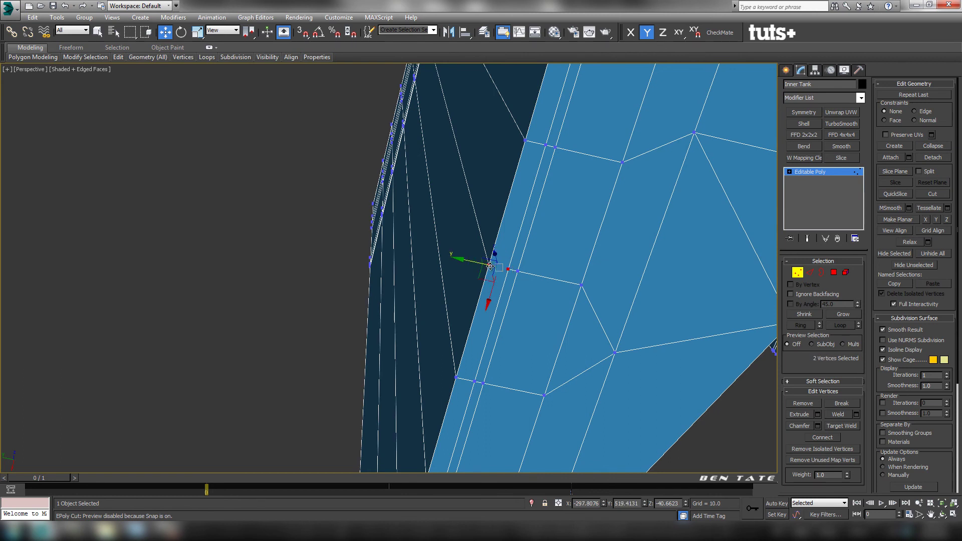
{"action": "left_click", "coordinate": [822, 437]}
Select the complete floor-border edge loop around the underside and remove it together with its vertices
{"action": "left_click", "coordinate": [810, 272]}
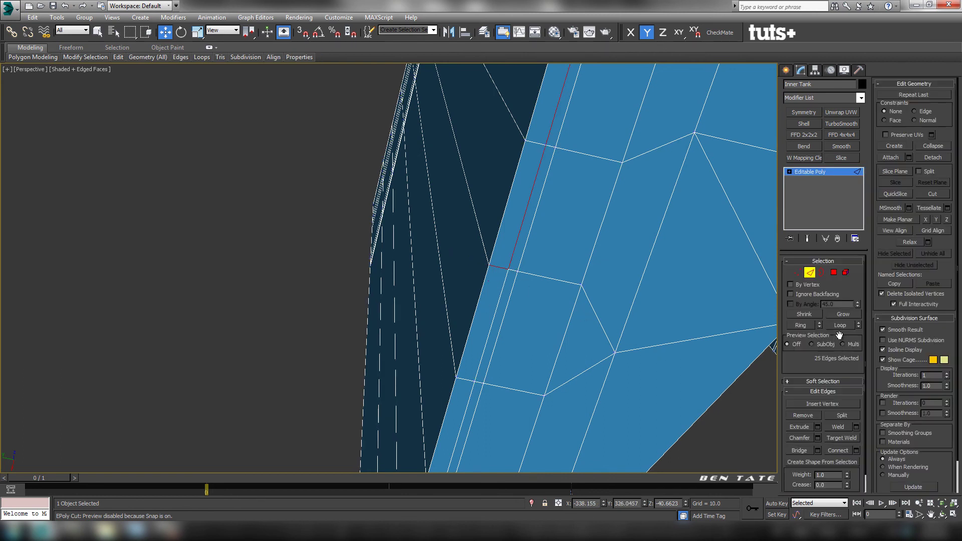
{"action": "middle_click_drag", "start_coordinate": [607, 305], "coordinate": [601, 305]}
{"action": "left_click", "coordinate": [509, 257]}
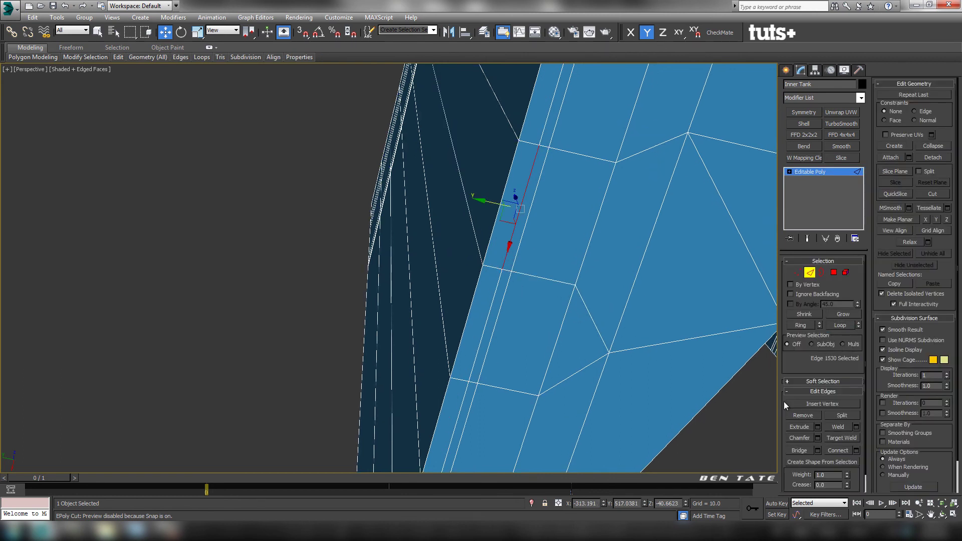
{"action": "left_click", "coordinate": [841, 325]}
{"action": "scroll", "coordinate": [596, 311], "scroll_direction": "down", "scroll_amount": 8}
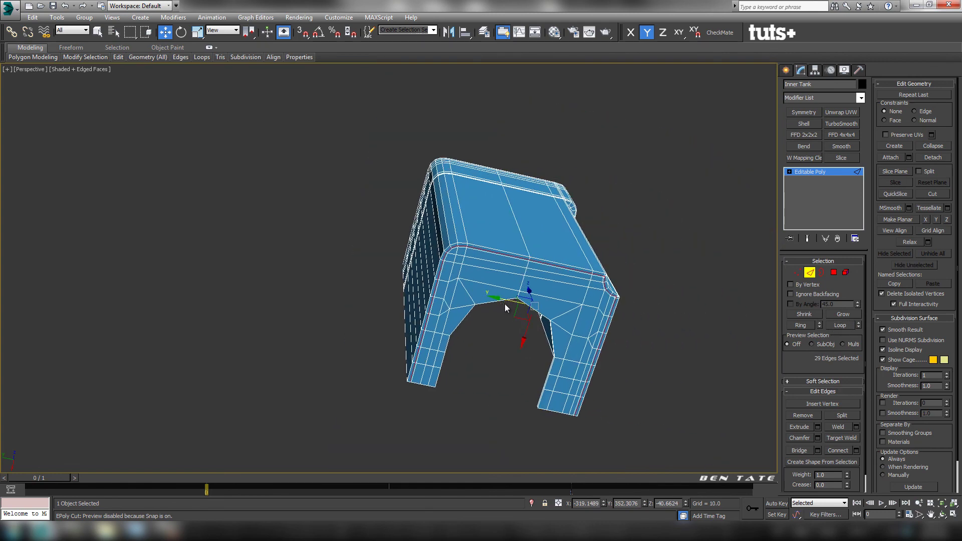
{"action": "scroll", "coordinate": [504, 303], "scroll_direction": "up", "scroll_amount": 6}
{"action": "middle_click_drag", "start_coordinate": [517, 307], "coordinate": [424, 310]}
{"action": "key", "text": "ctrl+BackSpace"}
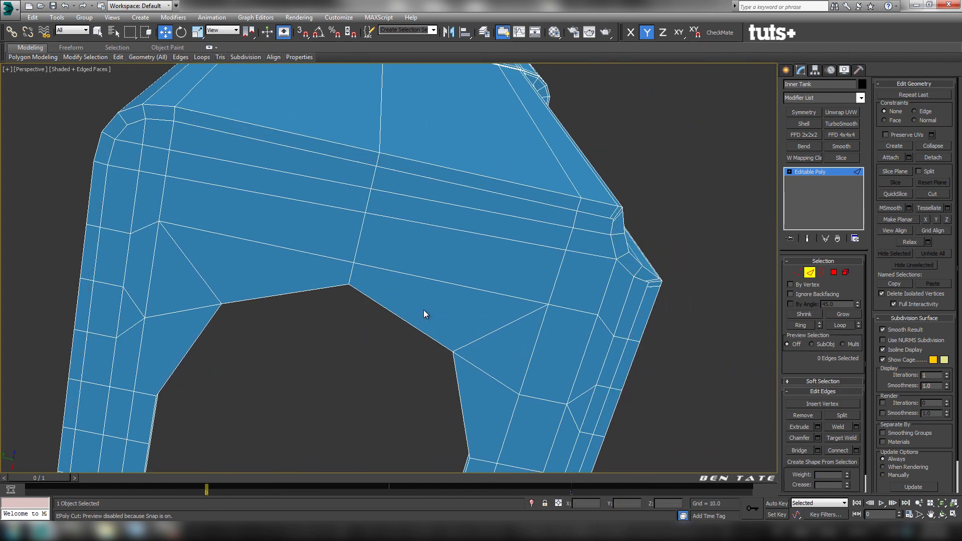
With the Edge constraint, slide the curve-side floor vertex at the notched corner's first sharp bend toward the concave curve
{"action": "middle_click_drag", "start_coordinate": [513, 319], "coordinate": [411, 306]}
{"action": "scroll", "coordinate": [472, 276], "scroll_direction": "up", "scroll_amount": 4}
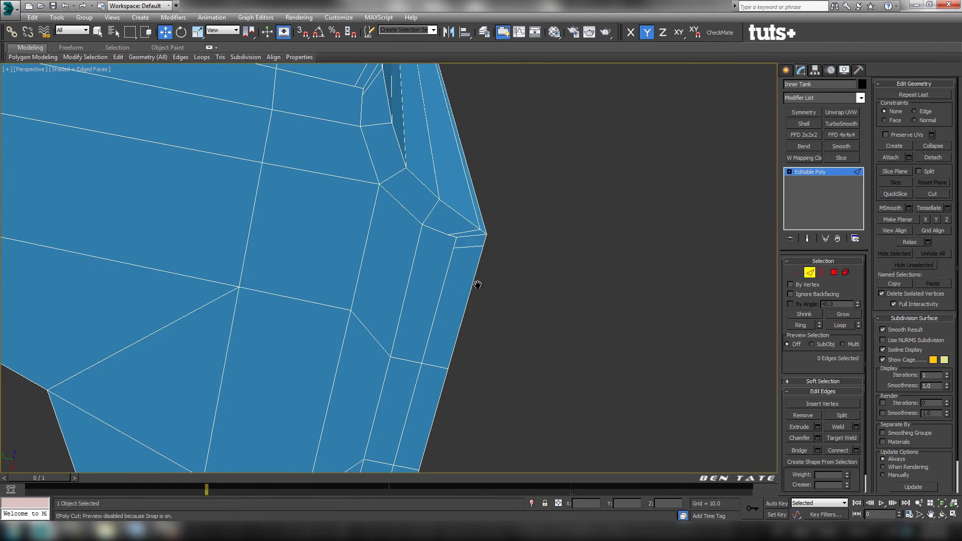
{"action": "middle_click_drag", "start_coordinate": [445, 201], "coordinate": [483, 317]}
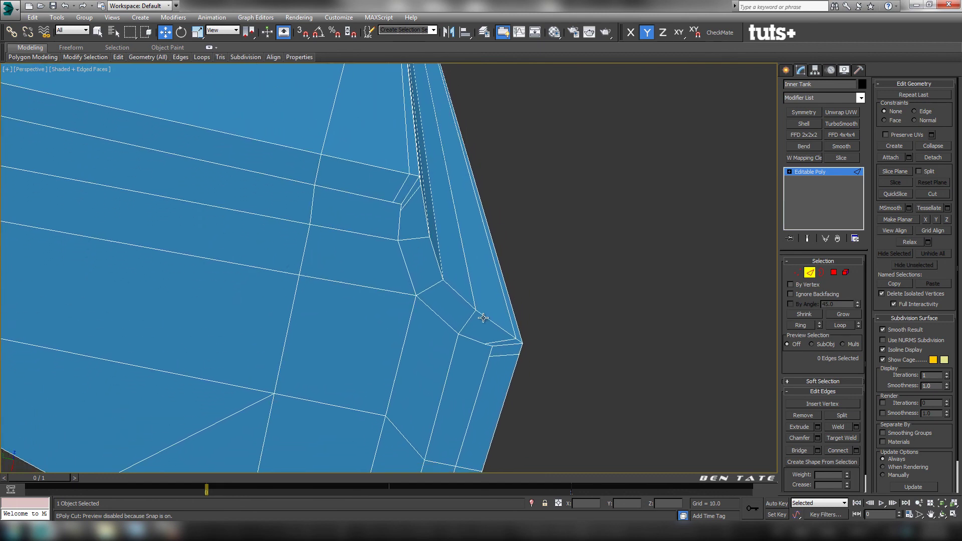
{"action": "left_click", "coordinate": [798, 273]}
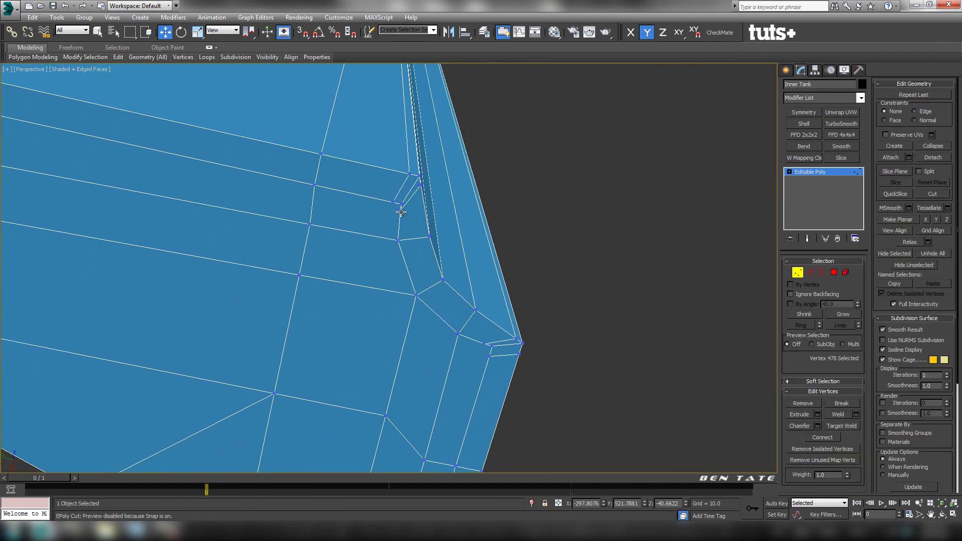
{"action": "key", "text": "z"}
{"action": "scroll", "coordinate": [481, 315], "scroll_direction": "down", "scroll_amount": 5}
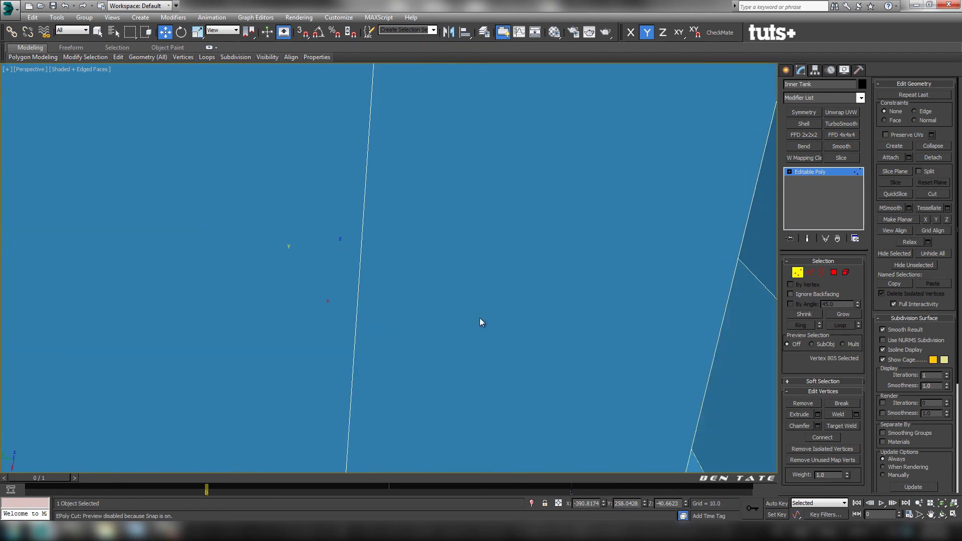
{"action": "mouse_move", "coordinate": [514, 330]}
{"action": "middle_mouse_down", "text": "alt"}
{"action": "mouse_move", "coordinate": [540, 311]}
{"action": "mouse_move", "coordinate": [519, 317]}
{"action": "mouse_move", "coordinate": [507, 337]}
{"action": "middle_mouse_up", "text": "alt"}
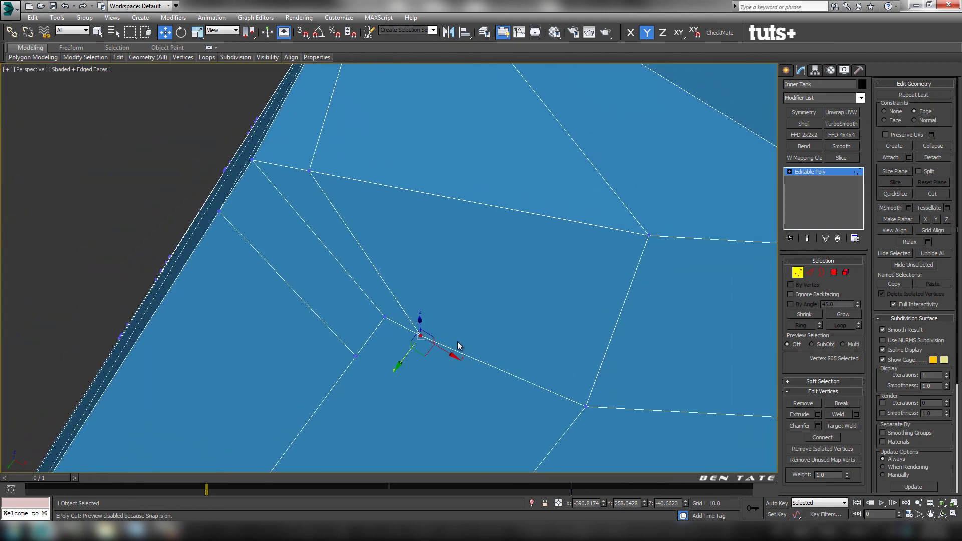
{"action": "left_click_drag", "start_coordinate": [442, 351], "coordinate": [503, 361]}
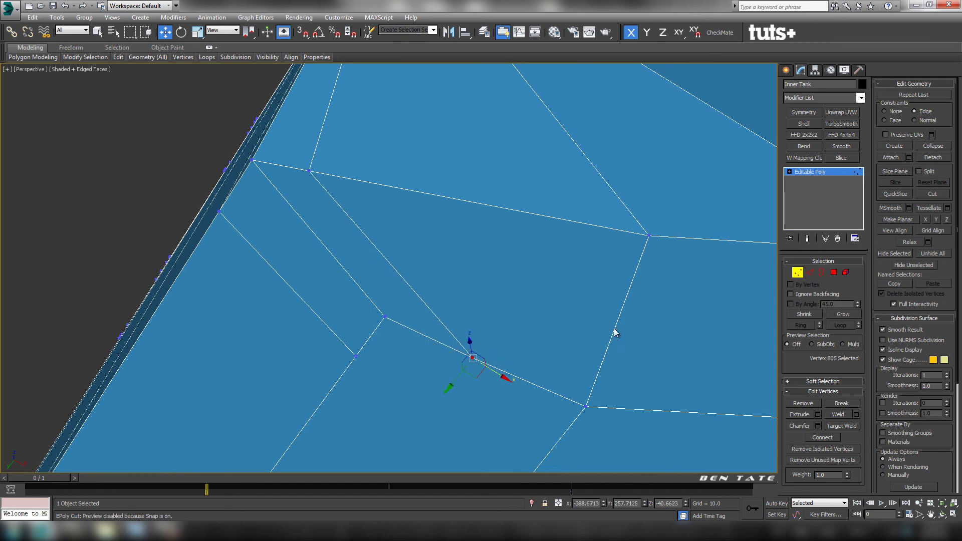
Slide the matching floor vertex at the notched corner's second sharp bend along its edge toward the concave curve
{"action": "middle_click_drag", "start_coordinate": [619, 321], "coordinate": [294, 251]}
{"action": "scroll", "coordinate": [521, 176], "scroll_direction": "down", "scroll_amount": 5}
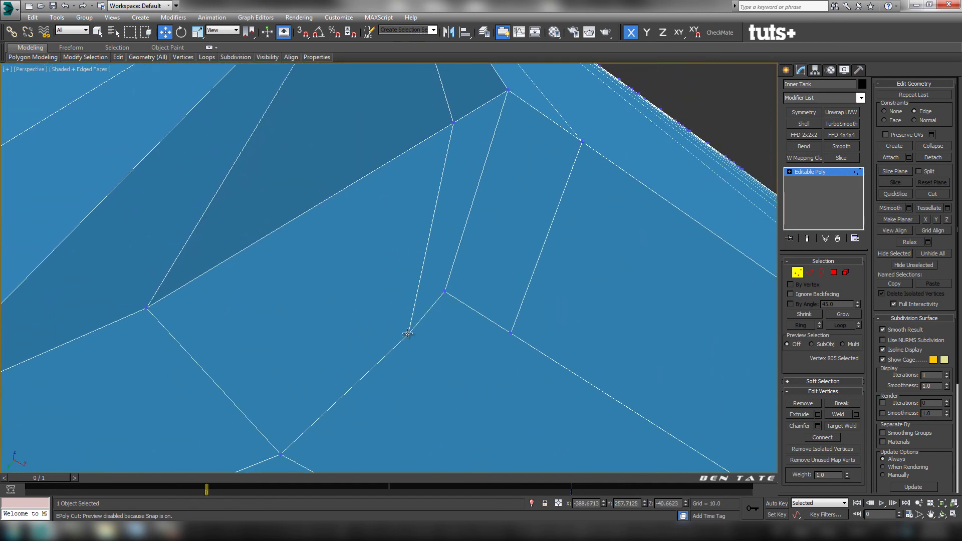
{"action": "left_click", "coordinate": [408, 334]}
{"action": "left_click_drag", "start_coordinate": [399, 350], "coordinate": [349, 398]}
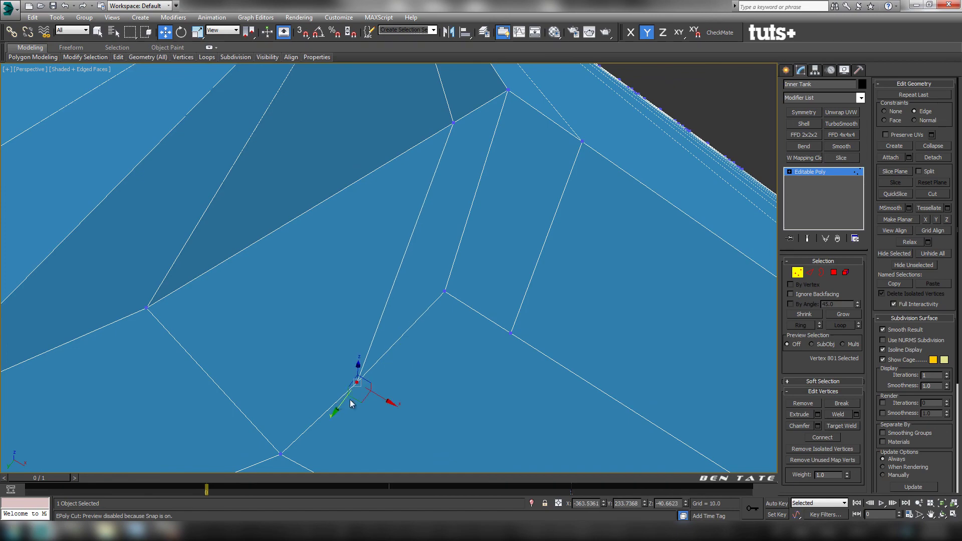
Inspect the underside's edge flow around the notched corner, the floor opening and both open ends
{"action": "scroll", "coordinate": [419, 360], "scroll_direction": "down", "scroll_amount": 4}
{"action": "middle_click_drag", "start_coordinate": [462, 384], "coordinate": [430, 229]}
{"action": "scroll", "coordinate": [431, 224], "scroll_direction": "down", "scroll_amount": 3}
{"action": "middle_click_drag", "start_coordinate": [445, 305], "coordinate": [429, 181]}
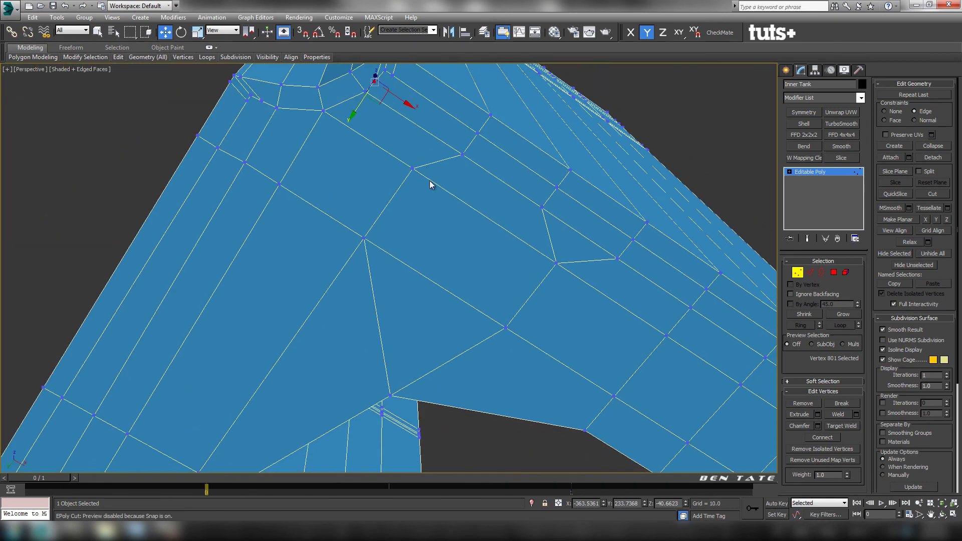
{"action": "scroll", "coordinate": [459, 228], "scroll_direction": "down", "scroll_amount": 3}
{"action": "middle_click_drag", "start_coordinate": [462, 229], "coordinate": [521, 266], "text": "alt"}
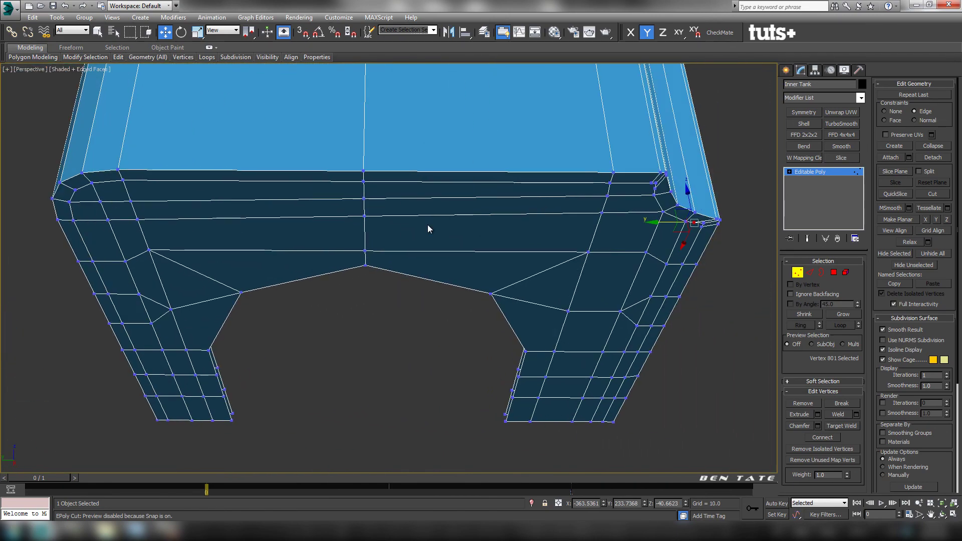
{"action": "scroll", "coordinate": [428, 225], "scroll_direction": "down", "scroll_amount": 4}
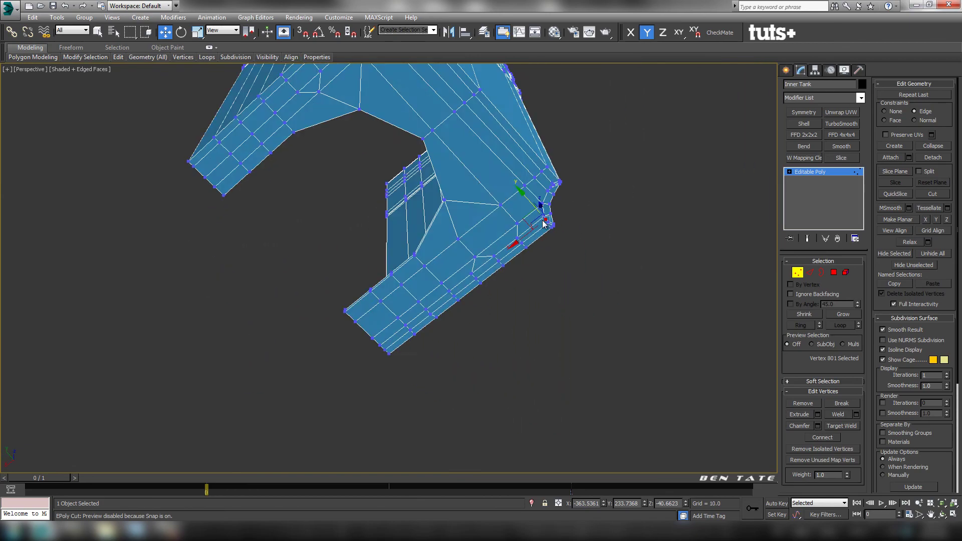